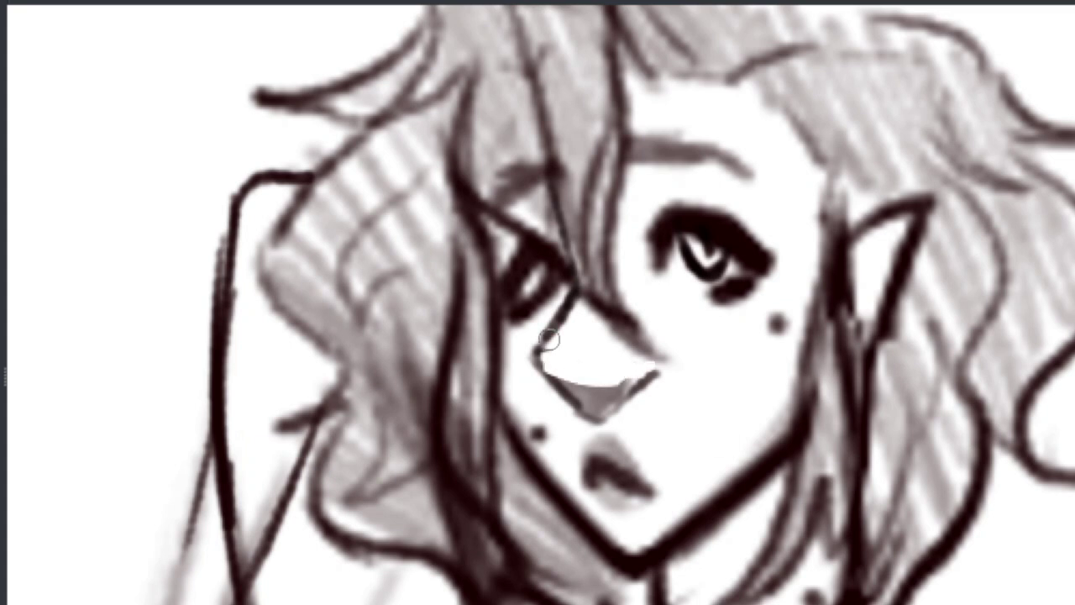
# Step: Sketch the nose tip's lower edge and the near side of its bridge, and try a new open-mouth line
pyautogui.moveTo(537, 360); pyautogui.dragTo(668, 373)
pyautogui.moveTo(617, 261); pyautogui.dragTo(660, 370)
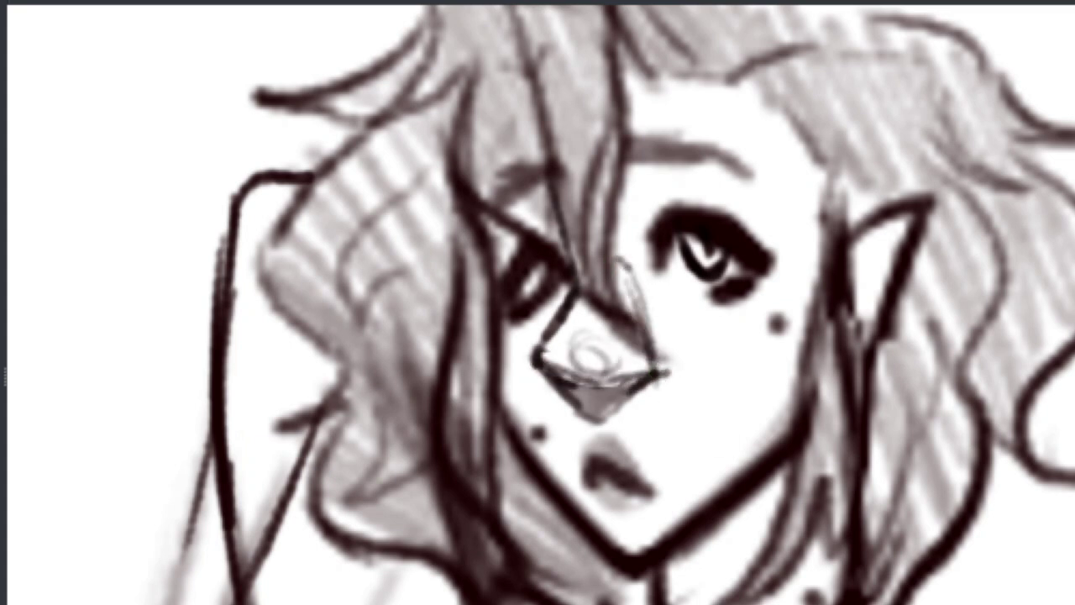
pyautogui.moveTo(592, 449); pyautogui.dragTo(651, 500)
pyautogui.moveTo(612, 462); pyautogui.dragTo(645, 481)
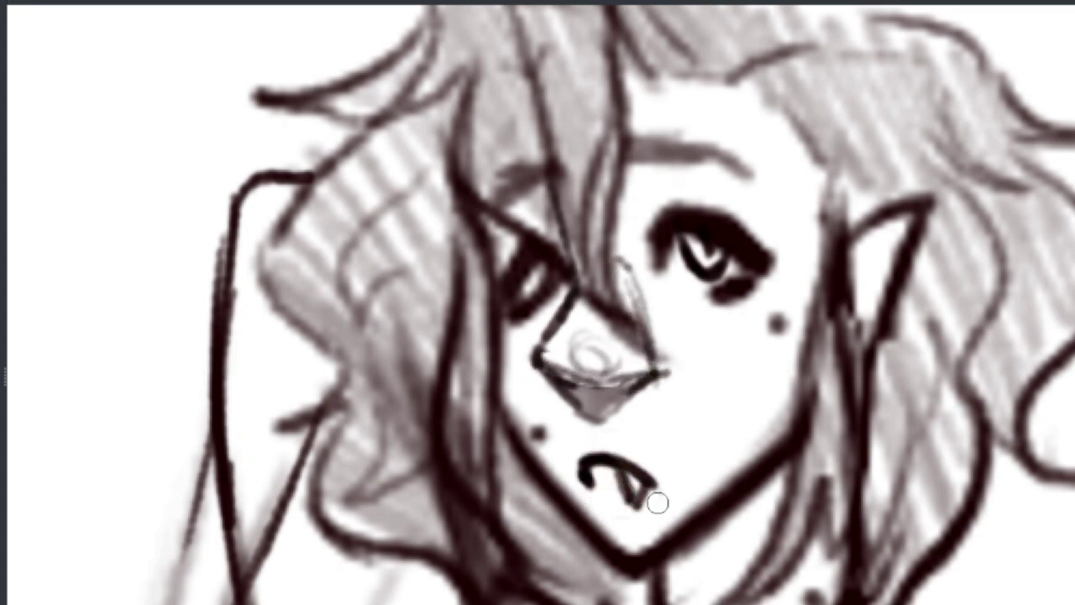
# Step: Select the fully visible eye and scale it down slightly toward the nose
pyautogui.scroll(-2, 658, 502)
pyautogui.scroll(3, 125, 497)
pyautogui.moveTo(680, 205)
pyautogui.mouseDown()
pyautogui.moveTo(809, 361)
pyautogui.moveTo(681, 206)
pyautogui.mouseUp()
pyautogui.hotkey('ctrl', 't')
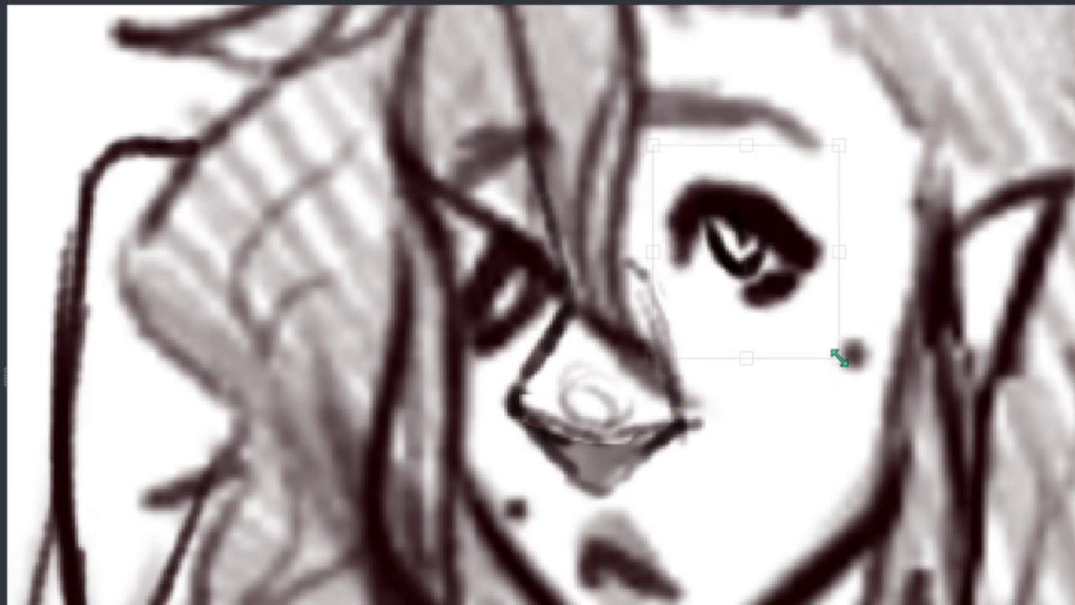
pyautogui.moveTo(840, 357); pyautogui.dragTo(792, 305)
pyautogui.scroll(-2, 792, 305)
pyautogui.press('Return')
pyautogui.scroll(2, 658, 428)
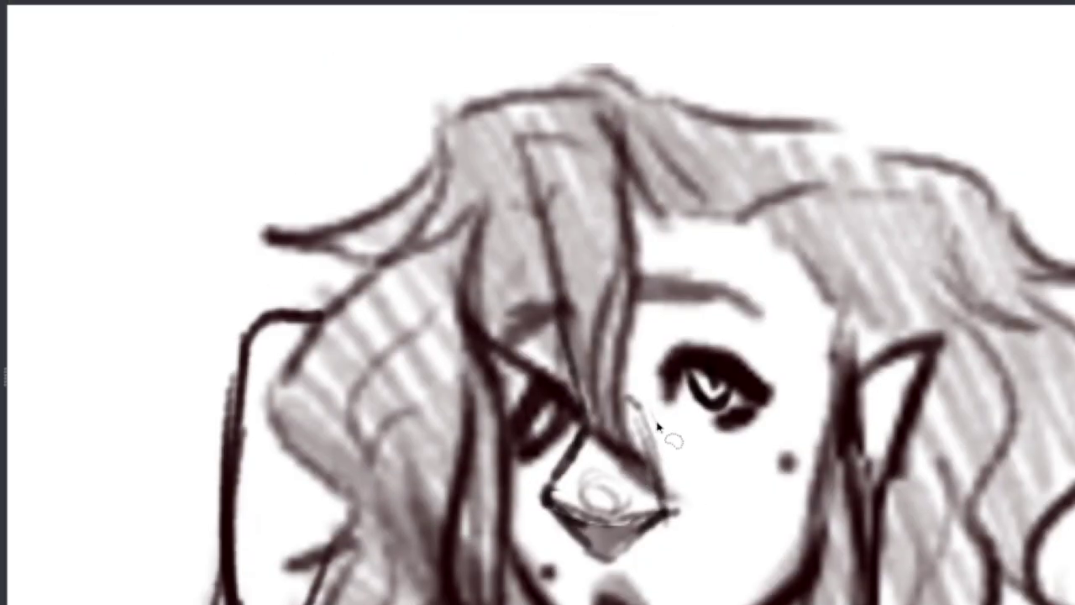
# Step: Check the face in mirrored view and sketch the inner fold lines of the pointed ear
pyautogui.scroll(-2, 658, 428)
pyautogui.scroll(-1, 658, 429)
pyautogui.press('m')
pyautogui.press('m')
pyautogui.scroll(4, 832, 193)
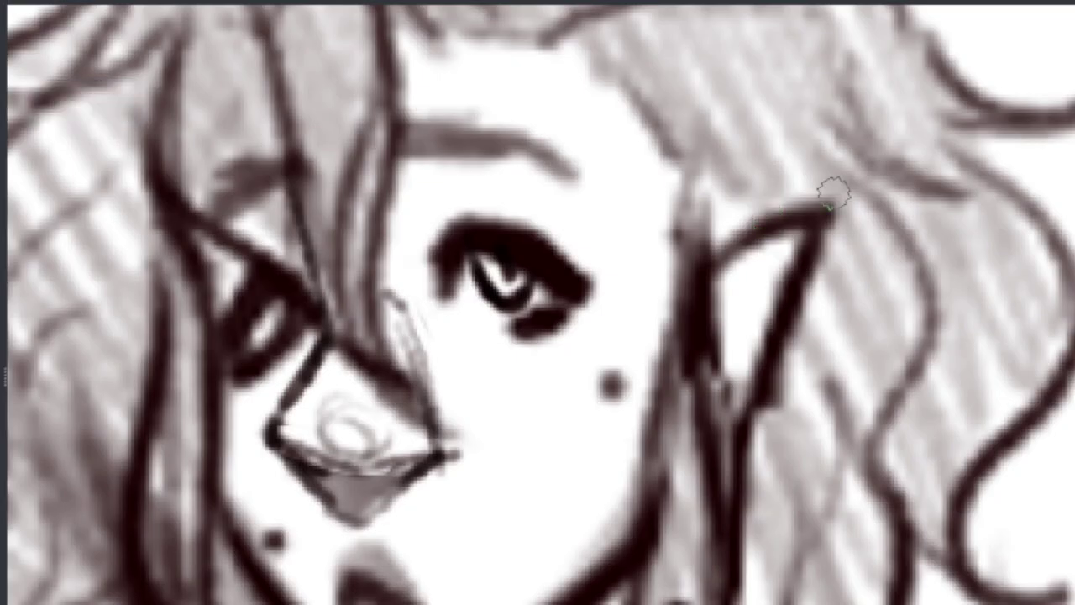
pyautogui.moveTo(833, 193)
pyautogui.mouseDown()
pyautogui.moveTo(805, 225)
pyautogui.moveTo(727, 384)
pyautogui.mouseUp()
pyautogui.scroll(-2, 728, 384)
# Step: Sketch light collarbone lines across the upper chest, undoing and redrawing the first strokes
pyautogui.moveTo(782, 453)
pyautogui.mouseDown()
pyautogui.moveTo(780, 407)
pyautogui.moveTo(672, 415)
pyautogui.mouseUp()
pyautogui.hotkey('ctrl', 'z')
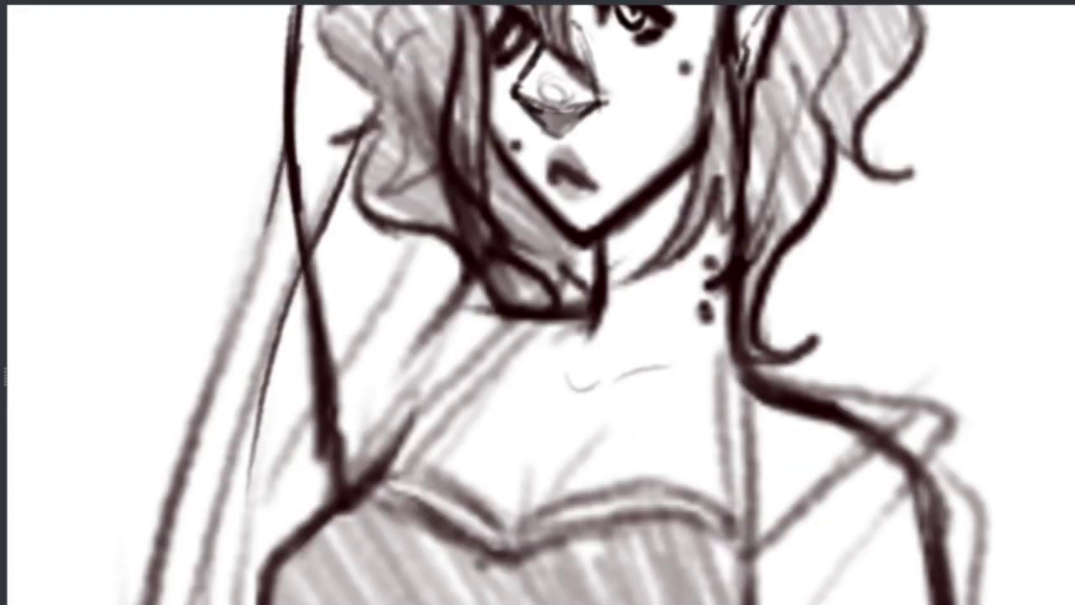
pyautogui.hotkey('ctrl', 'z')
pyautogui.moveTo(798, 407); pyautogui.dragTo(571, 412)
pyautogui.scroll(-4, 553, 342)
pyautogui.scroll(5, 576, 192)
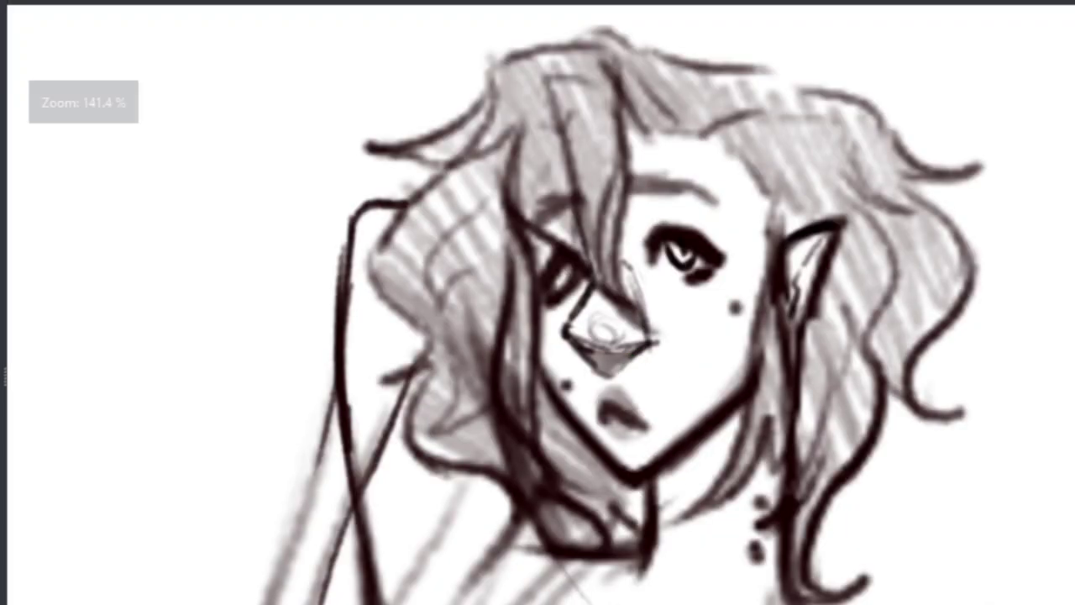
# Step: Ink the jawline and the nose, including its triangular underside, in black over a faded sketch
pyautogui.scroll(2, 622, 336)
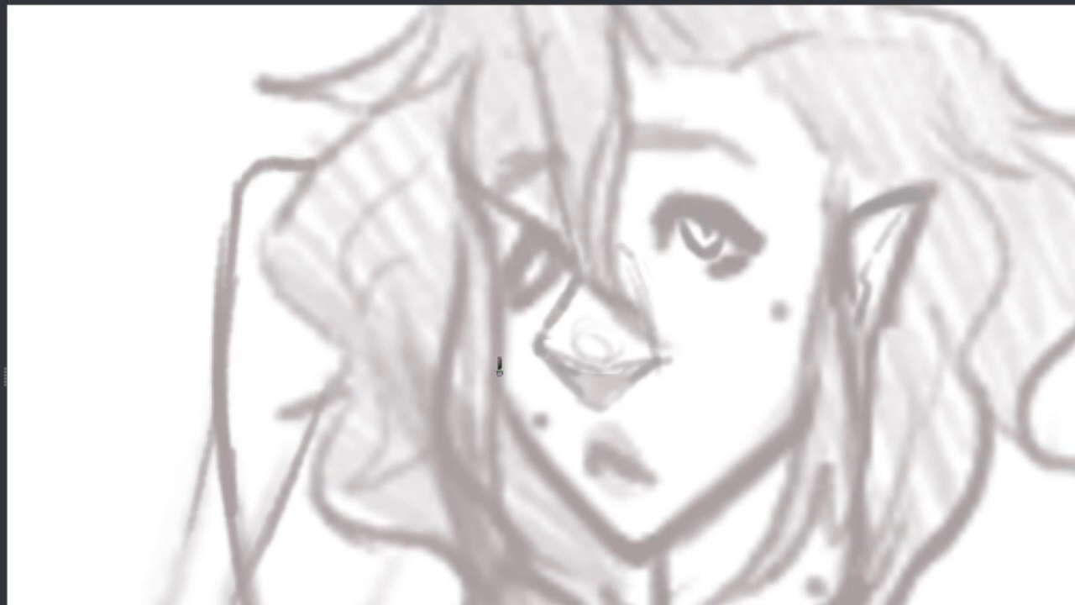
pyautogui.moveTo(499, 397)
pyautogui.mouseDown()
pyautogui.moveTo(644, 589)
pyautogui.moveTo(580, 483)
pyautogui.moveTo(672, 547)
pyautogui.mouseUp()
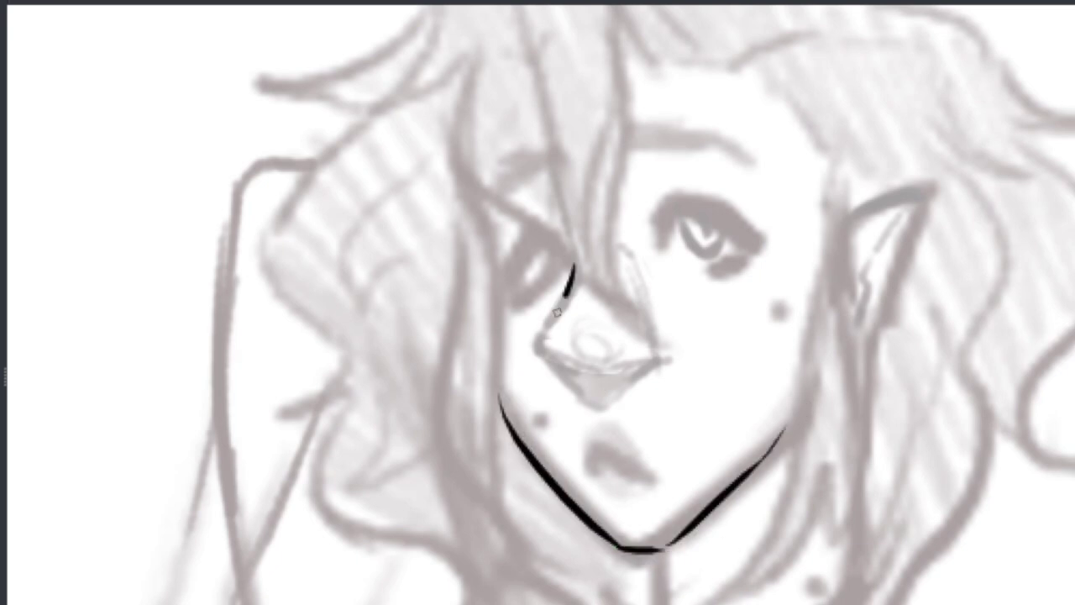
pyautogui.moveTo(556, 312); pyautogui.dragTo(588, 407)
pyautogui.scroll(2, 603, 361)
pyautogui.moveTo(716, 391); pyautogui.dragTo(672, 415)
pyautogui.moveTo(482, 336); pyautogui.dragTo(716, 393)
pyautogui.moveTo(588, 462); pyautogui.dragTo(714, 396)
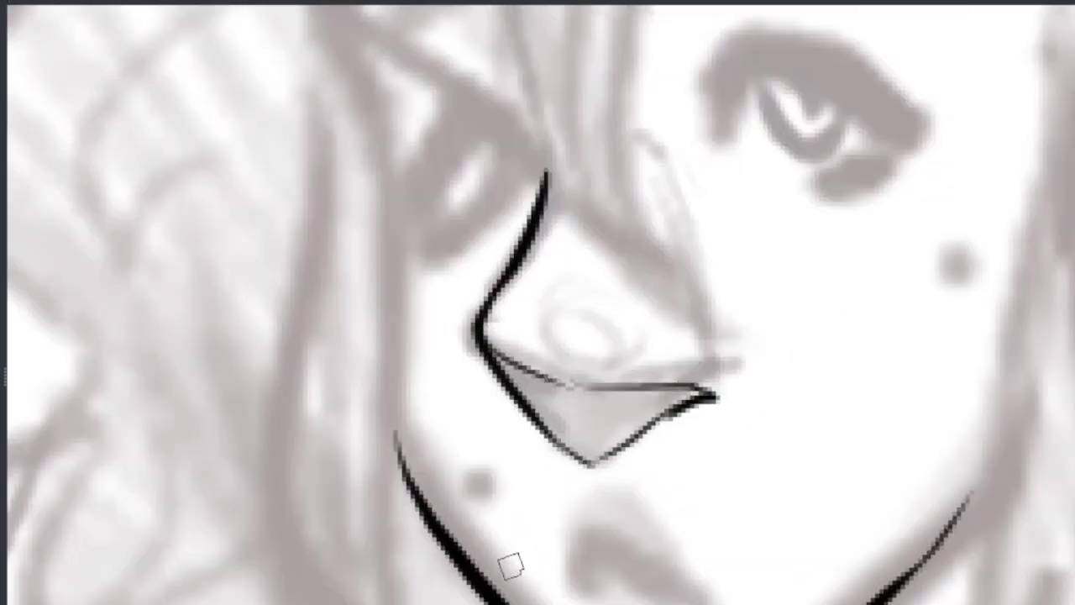
# Step: Ink the mouth line with a thin upper-lip contour and add a curved highlight line on the nose tip
pyautogui.moveTo(588, 559); pyautogui.dragTo(706, 598)
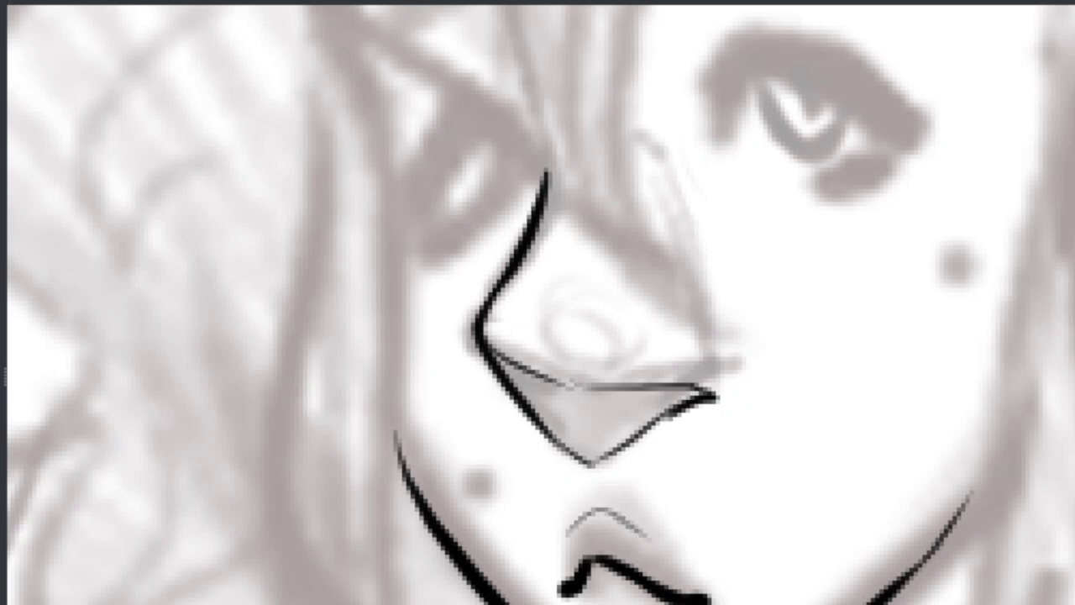
pyautogui.moveTo(753, 138); pyautogui.dragTo(715, 247)
pyautogui.moveTo(519, 416); pyautogui.dragTo(586, 455)
# Step: Ink the fully visible eye with a solid black upper lash, a curved iris and a short lower lash
pyautogui.moveTo(676, 246); pyautogui.dragTo(865, 252)
pyautogui.moveTo(808, 177); pyautogui.dragTo(886, 251)
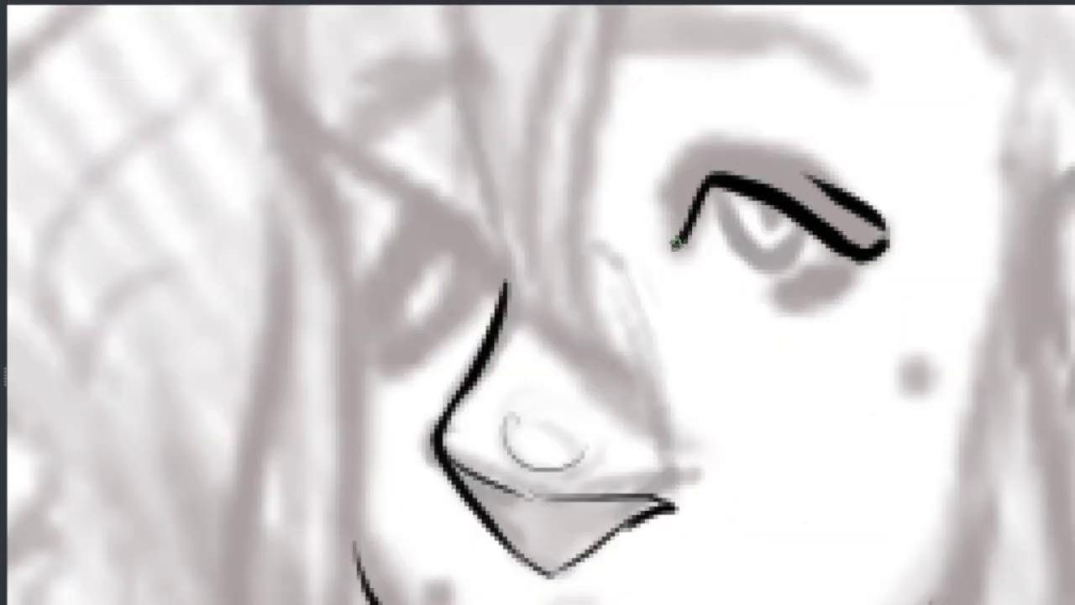
pyautogui.moveTo(676, 244)
pyautogui.mouseDown()
pyautogui.moveTo(871, 241)
pyautogui.moveTo(792, 158)
pyautogui.moveTo(869, 231)
pyautogui.moveTo(680, 226)
pyautogui.mouseUp()
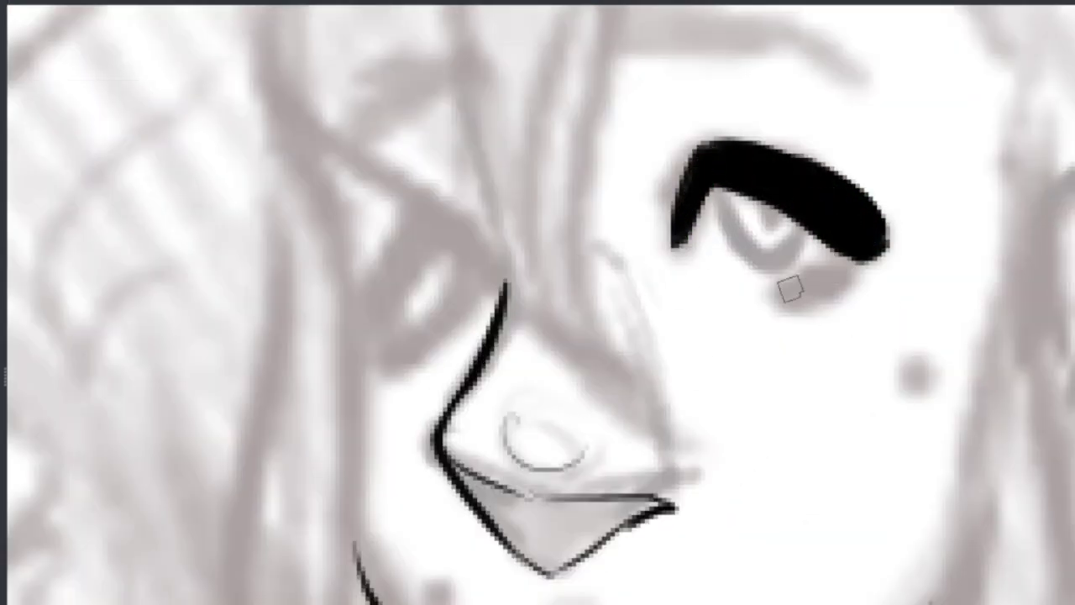
pyautogui.moveTo(789, 290); pyautogui.dragTo(875, 244)
pyautogui.moveTo(718, 192); pyautogui.dragTo(808, 239)
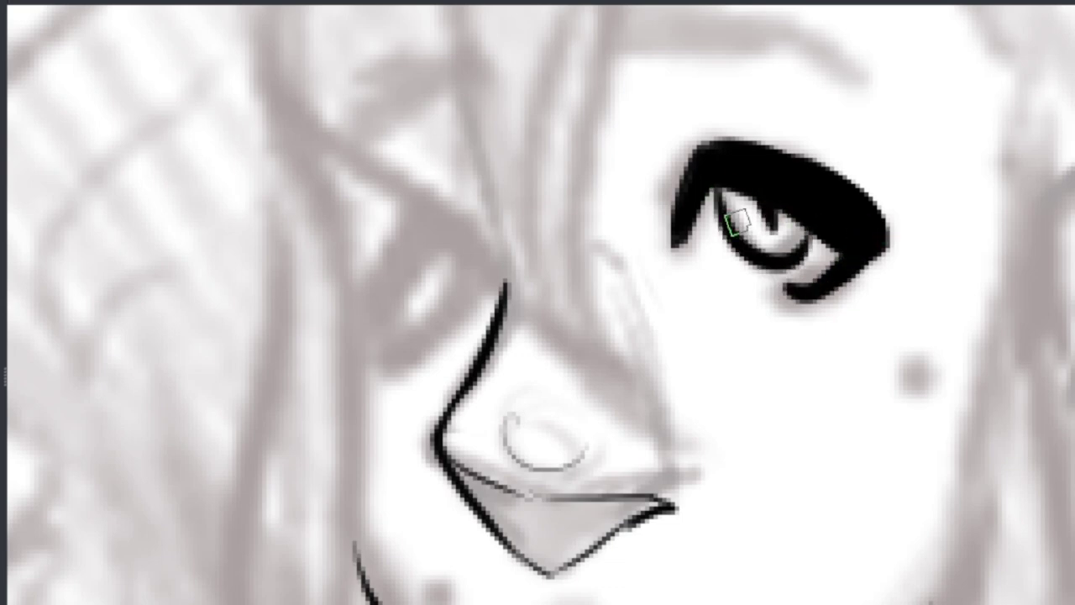
# Step: Ink the outline of the tapered eyebrow above the fully visible eye
pyautogui.scroll(-1, 736, 221)
pyautogui.moveTo(756, 193)
pyautogui.mouseDown()
pyautogui.moveTo(997, 288)
pyautogui.moveTo(960, 252)
pyautogui.mouseUp()
pyautogui.scroll(-1, 714, 252)
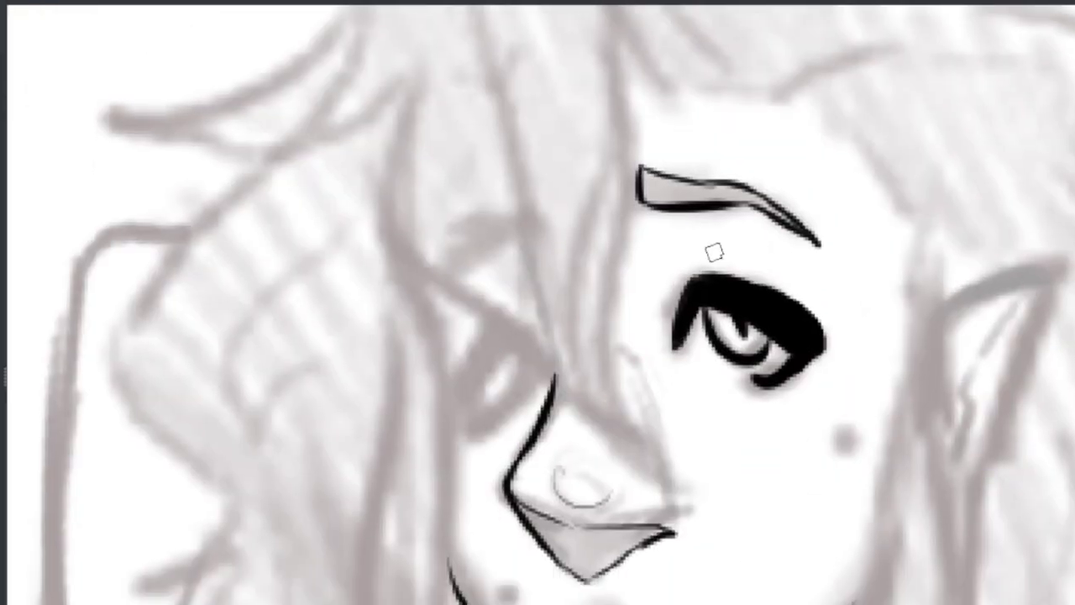
# Step: Select the inked eyebrow and rotate it slightly counterclockwise so its outer end rises
pyautogui.scroll(1, 714, 252)
pyautogui.moveTo(714, 252); pyautogui.dragTo(924, 272)
pyautogui.hotkey('ctrl', 't')
pyautogui.scroll(-2, 763, 276)
pyautogui.scroll(2, 779, 330)
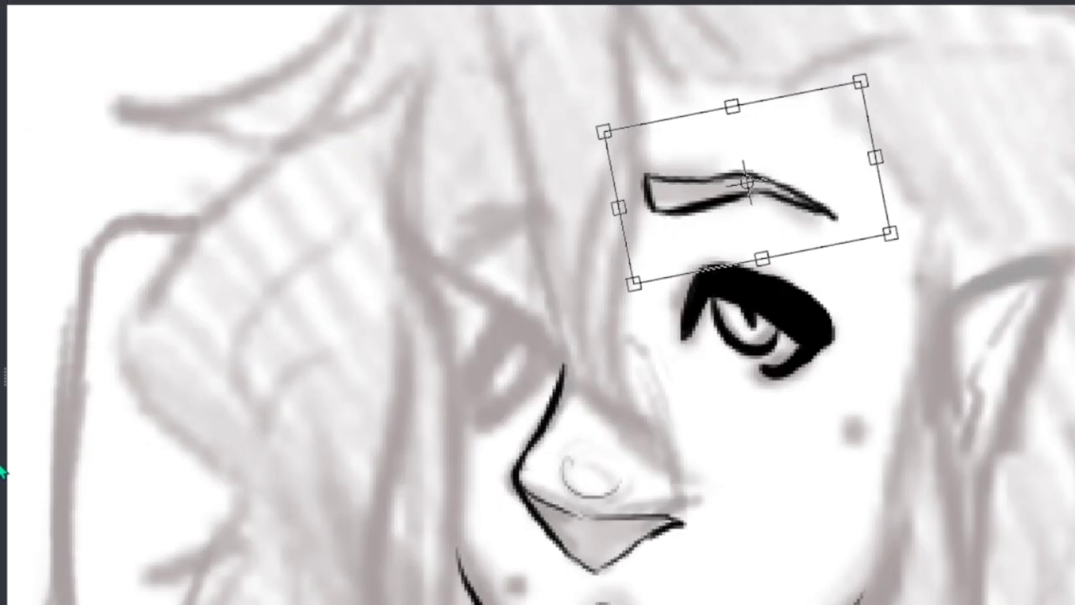
pyautogui.press('Return')
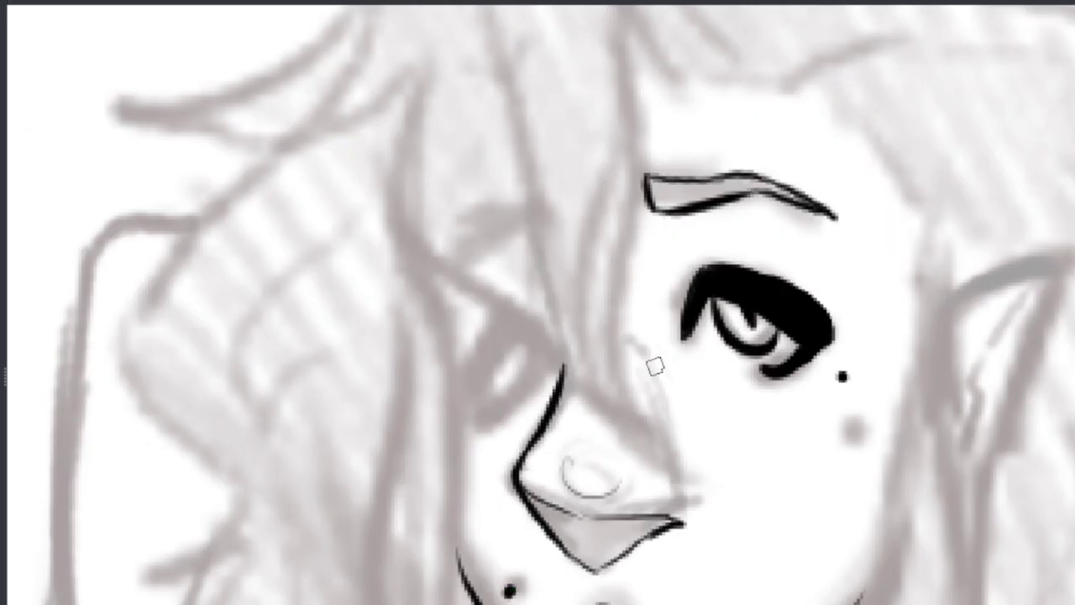
# Step: Ink the long hair lock in front of the pointed ear, redoing strokes that miss the sketch
pyautogui.scroll(-1, 655, 367)
pyautogui.moveTo(785, 320); pyautogui.dragTo(758, 601)
pyautogui.moveTo(810, 293)
pyautogui.mouseDown()
pyautogui.moveTo(827, 592)
pyautogui.moveTo(857, 601)
pyautogui.mouseUp()
pyautogui.hotkey('ctrl', 'z')
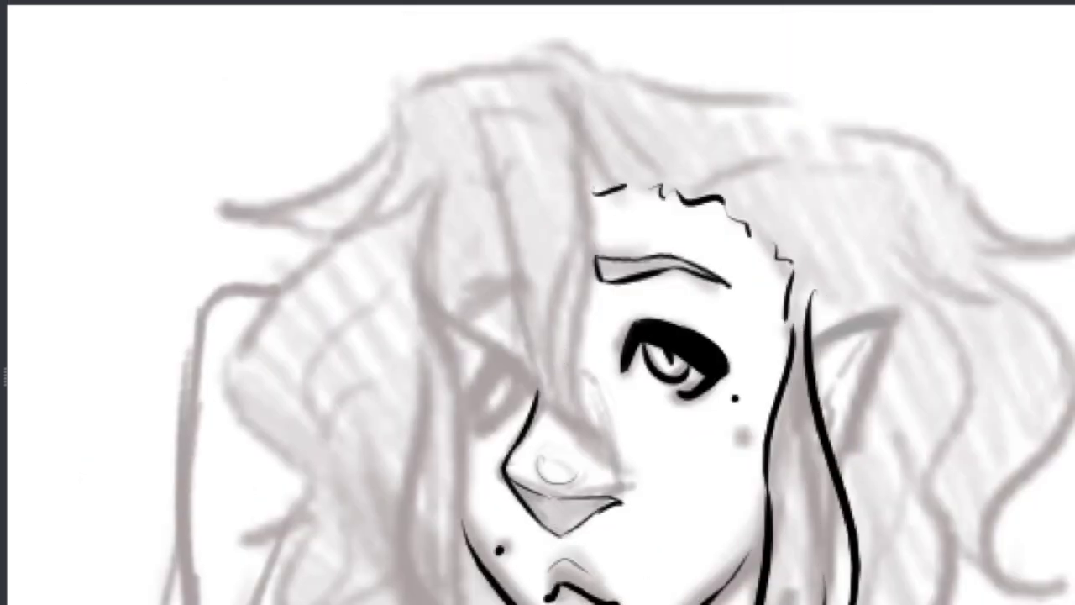
pyautogui.hotkey('ctrl', 'z')
pyautogui.moveTo(797, 271); pyautogui.dragTo(808, 564)
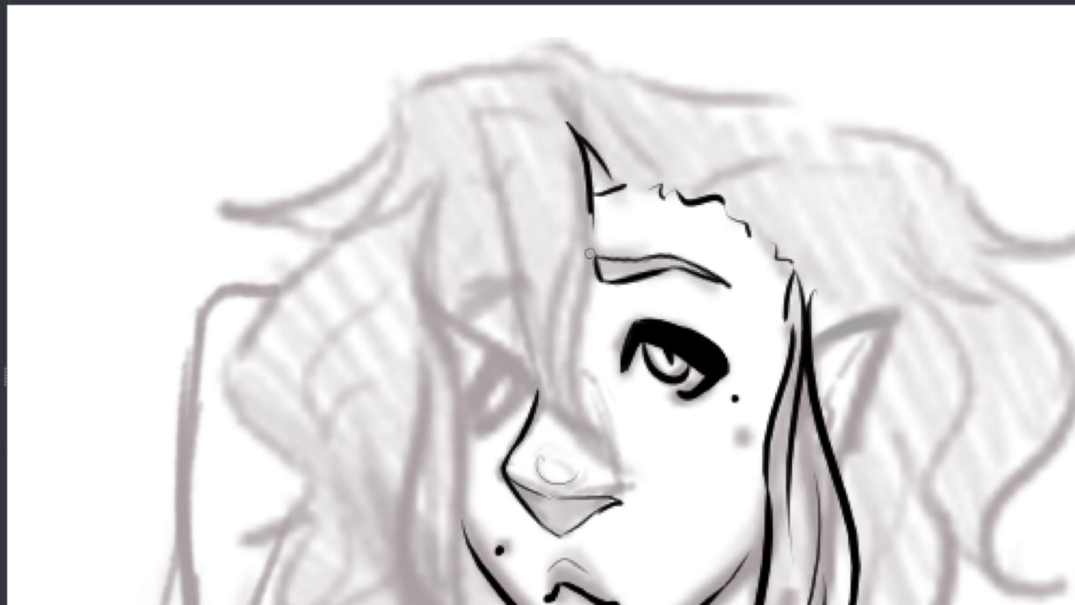
# Step: Ink the outline of the fringe sweeping over the far eye and the crown and flick above it
pyautogui.moveTo(590, 253); pyautogui.dragTo(623, 503)
pyautogui.moveTo(403, 87); pyautogui.dragTo(550, 60)
pyautogui.moveTo(401, 92); pyautogui.dragTo(336, 225)
pyautogui.hotkey('ctrl', 'z')
pyautogui.moveTo(407, 173); pyautogui.dragTo(504, 416)
pyautogui.moveTo(470, 267); pyautogui.dragTo(467, 404)
pyautogui.moveTo(616, 294); pyautogui.dragTo(496, 467)
pyautogui.hotkey('ctrl', 'z')
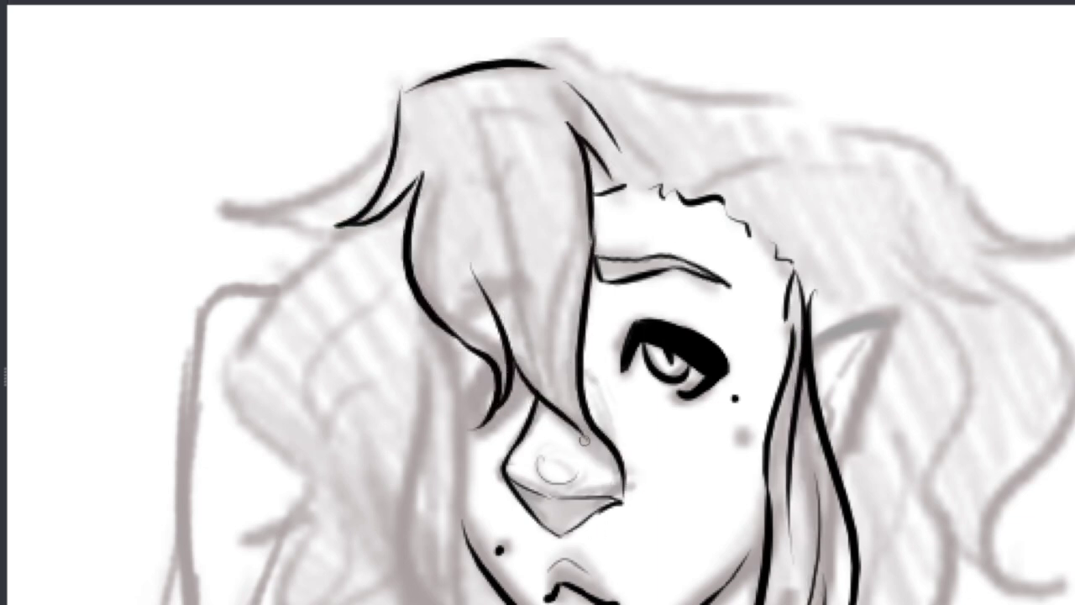
# Step: Ink the inner strand lines of the fringe, curving from the crown down toward the nose
pyautogui.moveTo(579, 118); pyautogui.dragTo(441, 163)
pyautogui.moveTo(458, 151); pyautogui.dragTo(485, 277)
pyautogui.moveTo(504, 117); pyautogui.dragTo(540, 436)
pyautogui.hotkey('ctrl', 'z')
pyautogui.moveTo(519, 143); pyautogui.dragTo(578, 416)
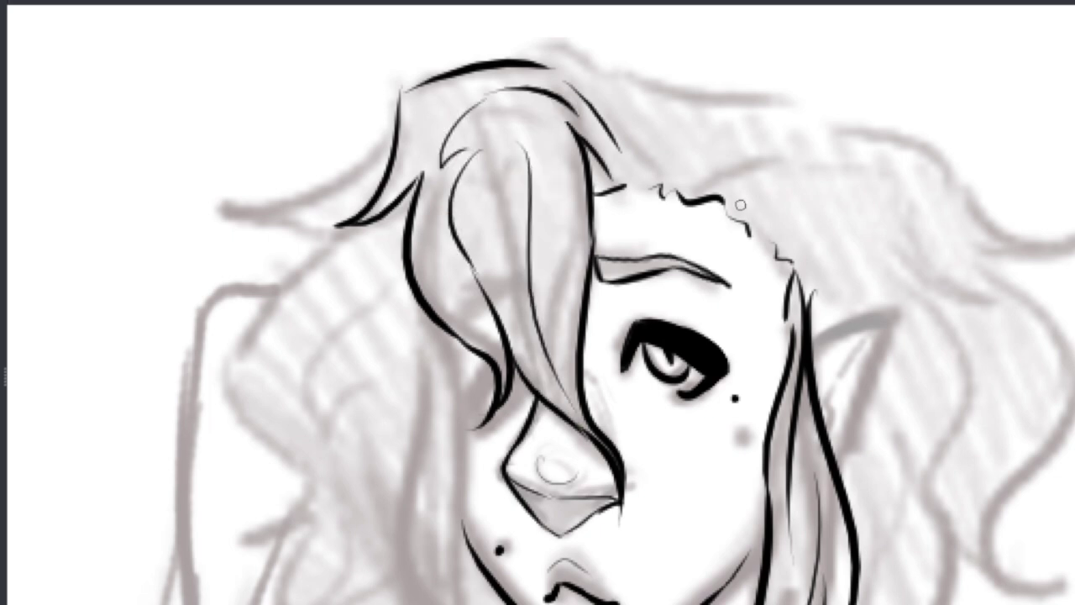
# Step: Ink a curved strand rising from the hairline and the pointed ear with its inner folds and lobe
pyautogui.moveTo(710, 181); pyautogui.dragTo(777, 166)
pyautogui.moveTo(813, 340); pyautogui.dragTo(838, 464)
pyautogui.moveTo(861, 430); pyautogui.dragTo(932, 410)
# Step: Ink the long hair lock hanging beside the far cheek, undoing strokes that miss the sketch
pyautogui.moveTo(514, 324); pyautogui.dragTo(537, 546)
pyautogui.moveTo(504, 315); pyautogui.dragTo(464, 588)
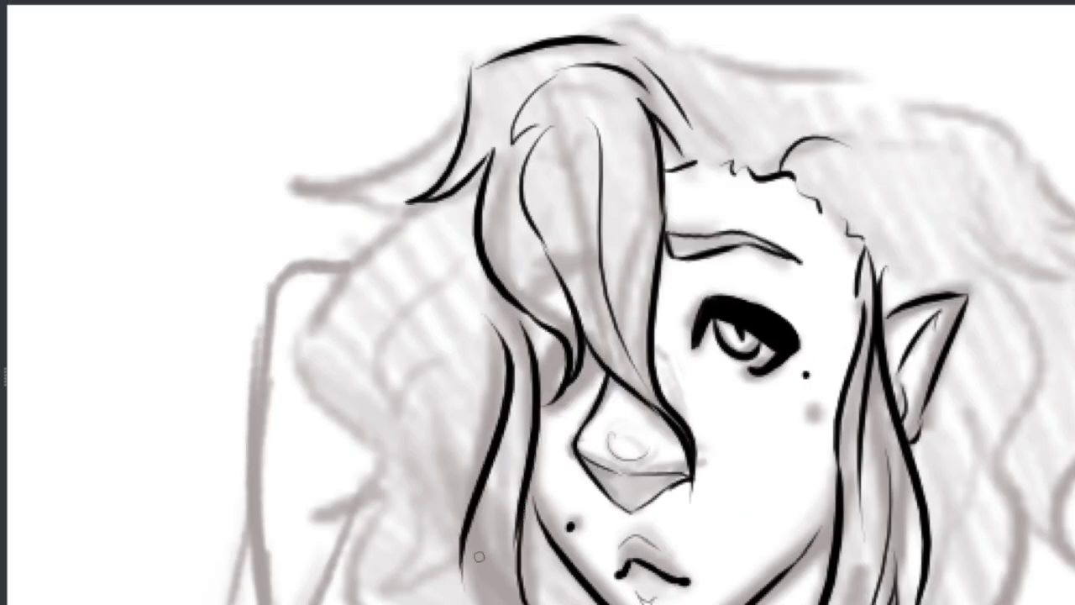
pyautogui.moveTo(504, 500); pyautogui.dragTo(492, 603)
pyautogui.hotkey('ctrl', 'z')
pyautogui.moveTo(513, 457)
pyautogui.mouseDown()
pyautogui.moveTo(491, 603)
pyautogui.moveTo(466, 561)
pyautogui.mouseUp()
pyautogui.hotkey('ctrl', 'z')
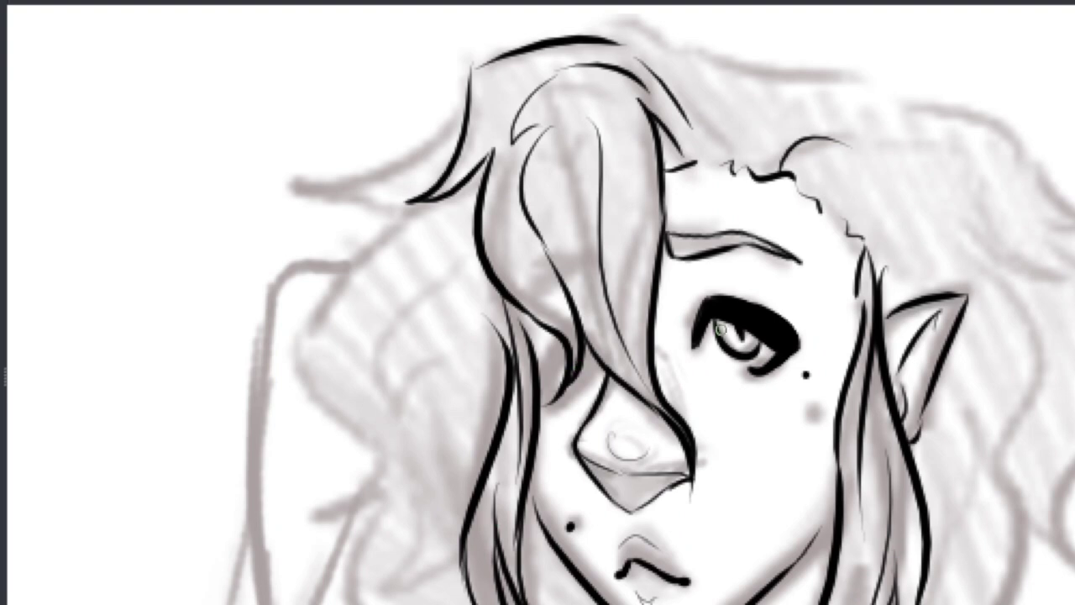
# Step: Transform a copy of the inked eye into the far eye and fit it behind the fringe
pyautogui.hotkey('ctrl', 't')
pyautogui.moveTo(806, 336)
pyautogui.mouseDown()
pyautogui.moveTo(600, 379)
pyautogui.moveTo(583, 329)
pyautogui.moveTo(585, 348)
pyautogui.moveTo(592, 343)
pyautogui.mouseUp()
pyautogui.press('Return')
pyautogui.moveTo(553, 270); pyautogui.dragTo(501, 294)
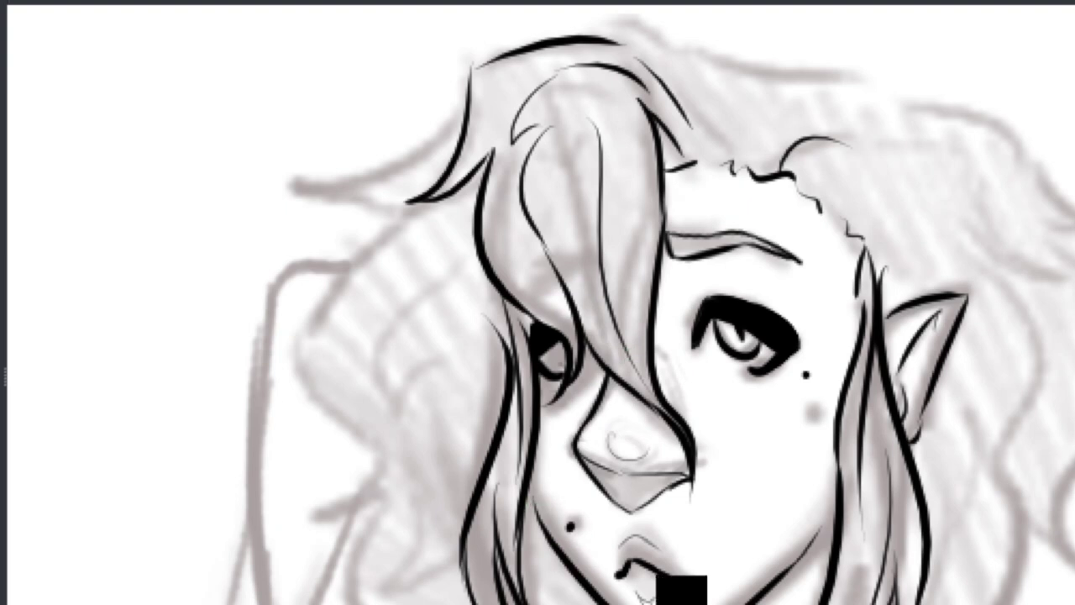
# Step: Ink the tapering strand ends of the far-side hair lock along the jaw
pyautogui.moveTo(538, 524); pyautogui.dragTo(576, 580)
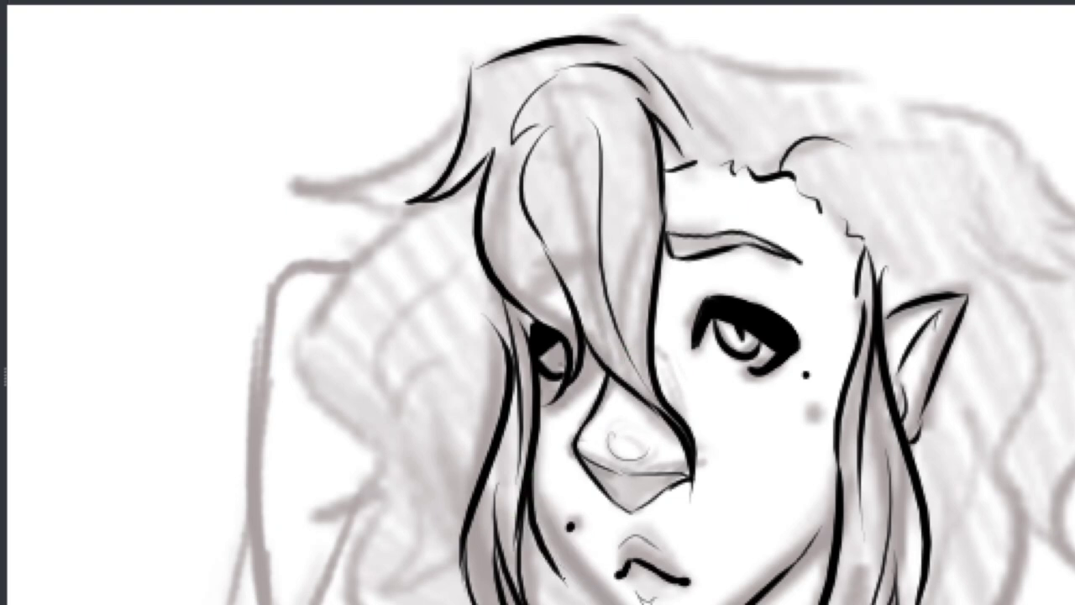
pyautogui.scroll(3, 577, 581)
pyautogui.scroll(-3, 672, 535)
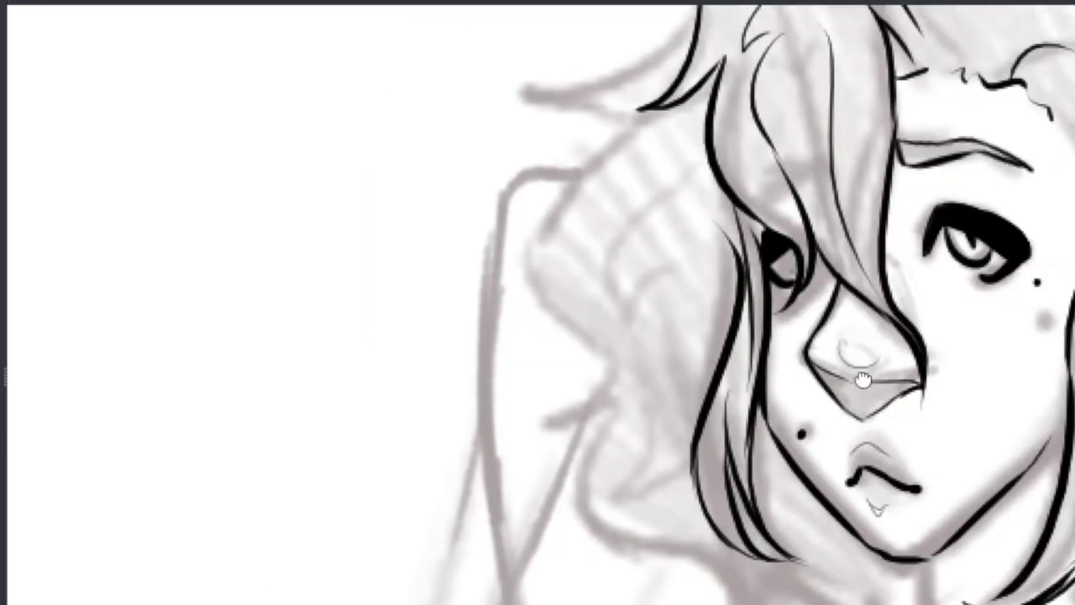
# Step: Rework the inked mouth with a bolder lip line and a short upper-lip curve
pyautogui.scroll(3, 718, 437)
pyautogui.moveTo(638, 387); pyautogui.dragTo(718, 437)
pyautogui.moveTo(654, 375); pyautogui.dragTo(769, 428)
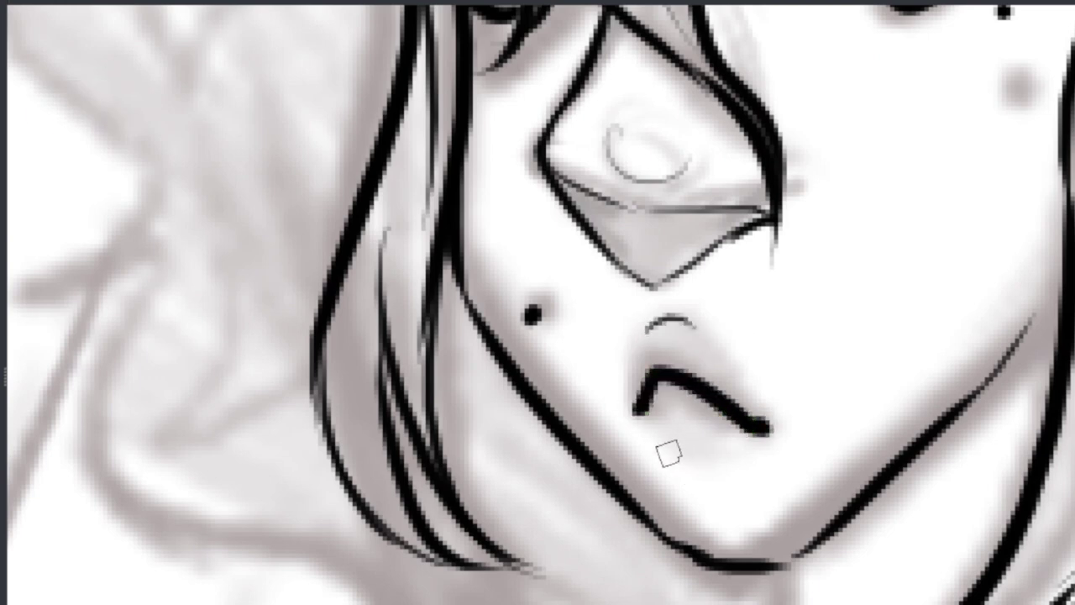
pyautogui.scroll(-3, 669, 454)
pyautogui.scroll(1, 774, 39)
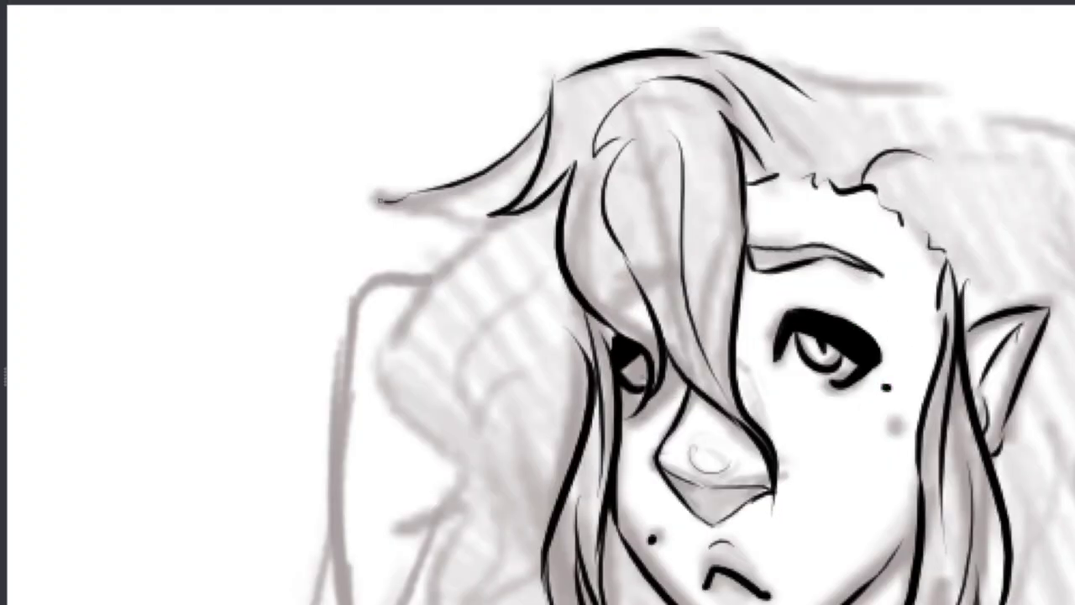
# Step: Ink the wavy outer contour of the far-side hair down to its jagged ends, and both neck lines
pyautogui.moveTo(409, 219); pyautogui.dragTo(378, 588)
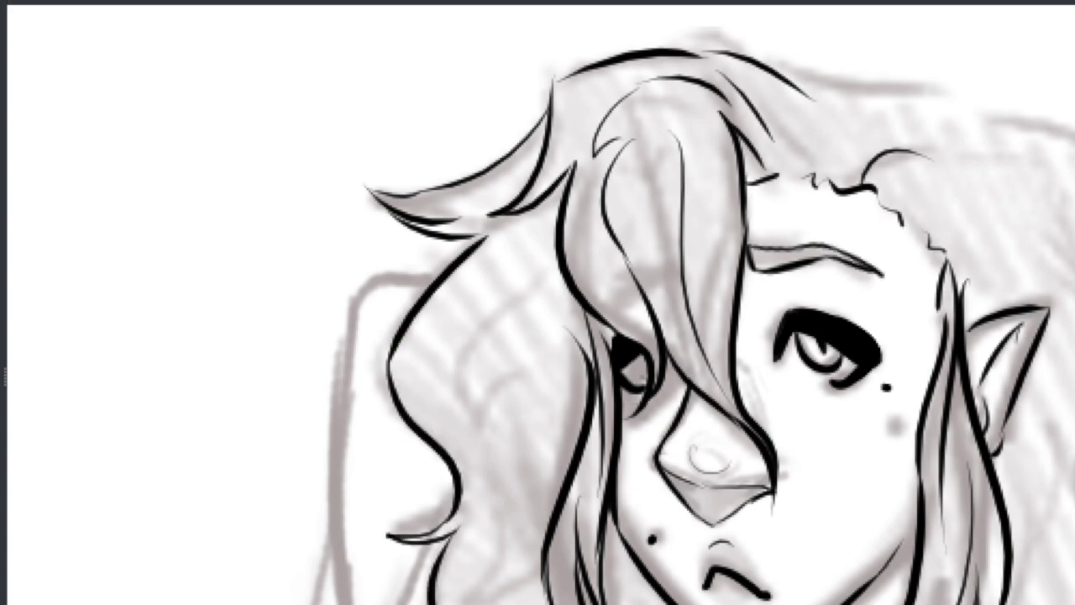
pyautogui.scroll(-3, 528, 554)
pyautogui.moveTo(697, 485); pyautogui.dragTo(700, 603)
pyautogui.moveTo(886, 445); pyautogui.dragTo(878, 604)
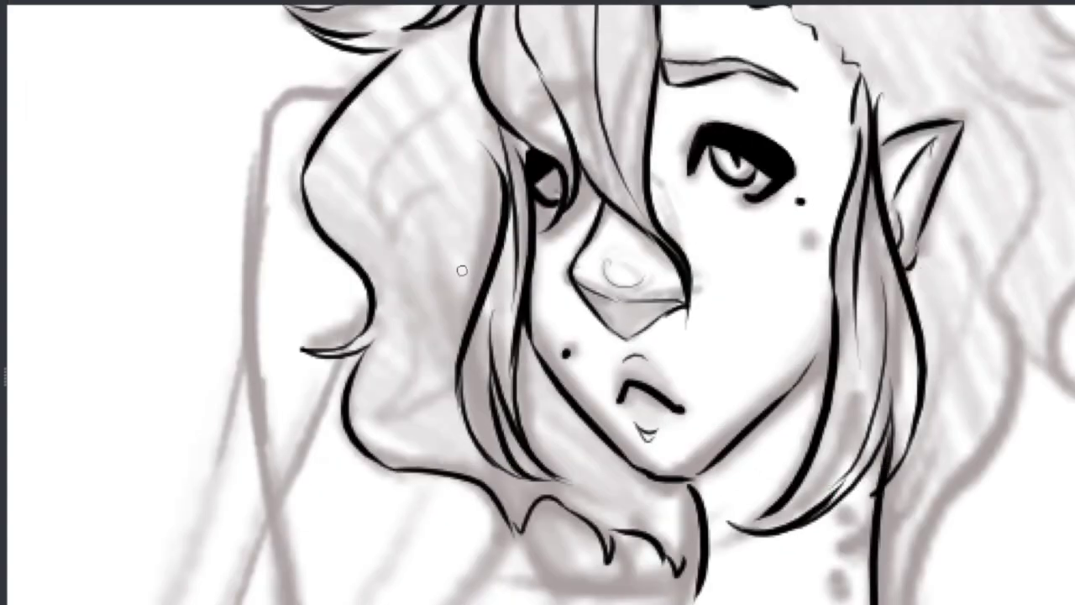
pyautogui.scroll(3, 458, 271)
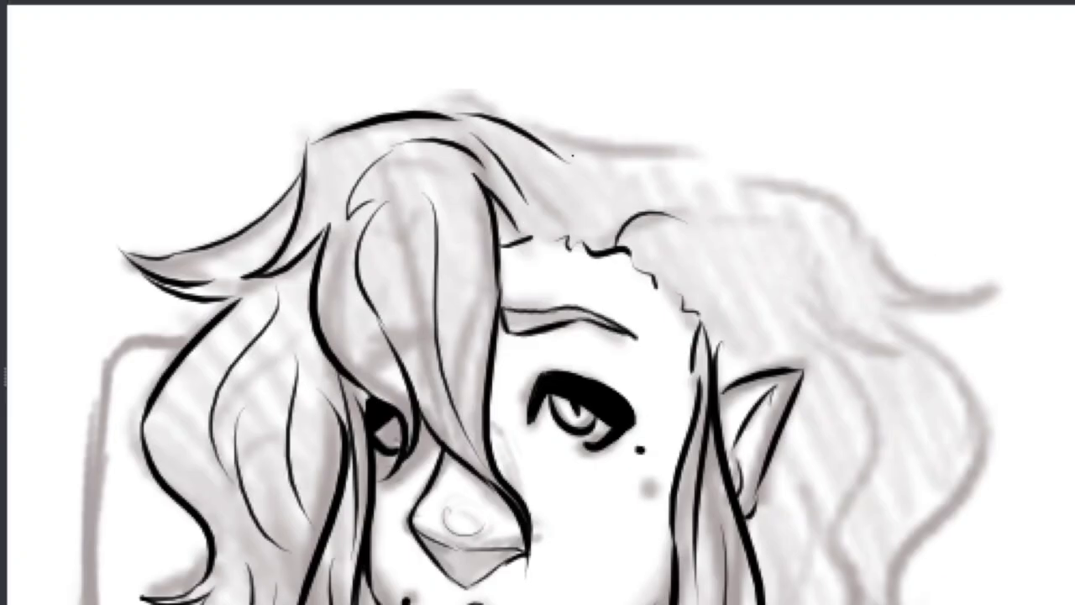
# Step: Ink the outer contour, curled tips and inner strands of the wavy hair behind the pointed ear
pyautogui.moveTo(573, 156)
pyautogui.mouseDown()
pyautogui.moveTo(974, 284)
pyautogui.moveTo(922, 348)
pyautogui.moveTo(976, 503)
pyautogui.moveTo(903, 598)
pyautogui.mouseUp()
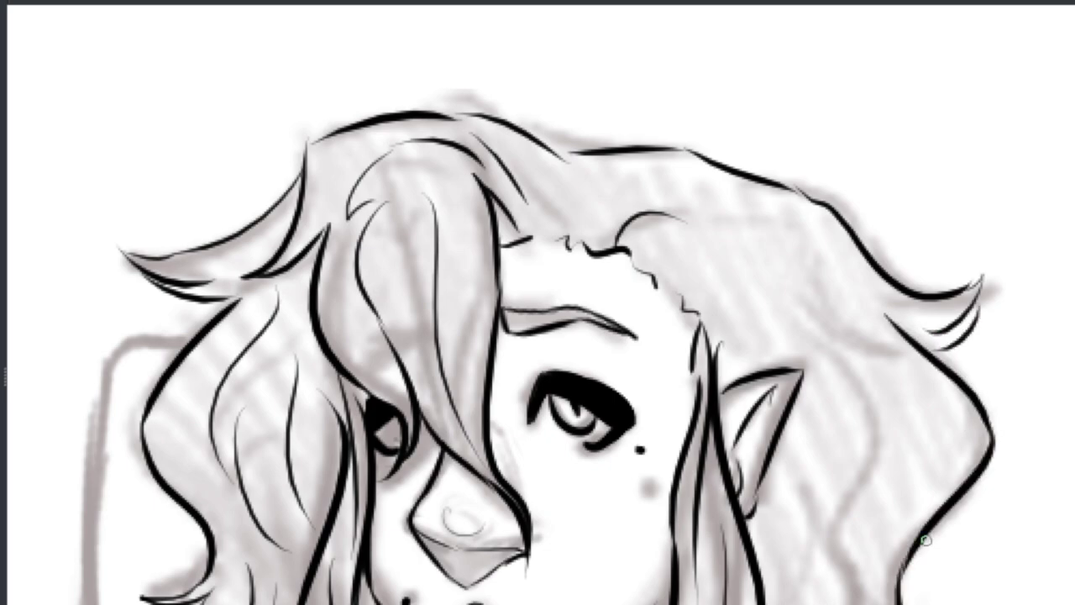
pyautogui.scroll(-5, 911, 439)
pyautogui.moveTo(785, 359)
pyautogui.mouseDown()
pyautogui.moveTo(756, 470)
pyautogui.moveTo(798, 486)
pyautogui.mouseUp()
pyautogui.moveTo(739, 471); pyautogui.dragTo(694, 574)
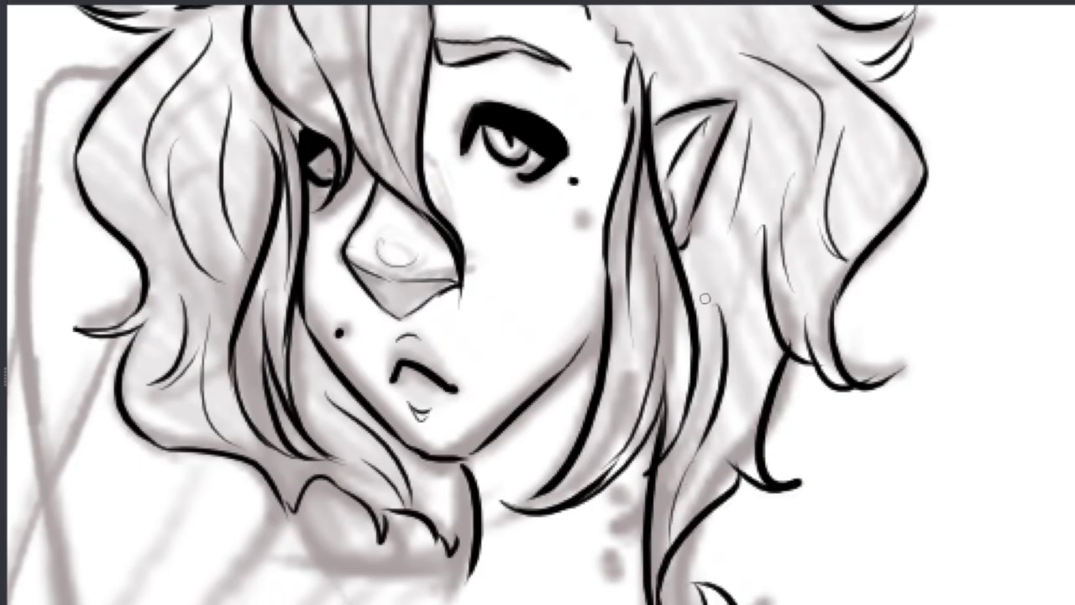
# Step: Ink the curved edge beneath the hair ends behind the neck, thin collarbone lines and the start of the near shoulder
pyautogui.scroll(-5, 705, 298)
pyautogui.scroll(5, 692, 372)
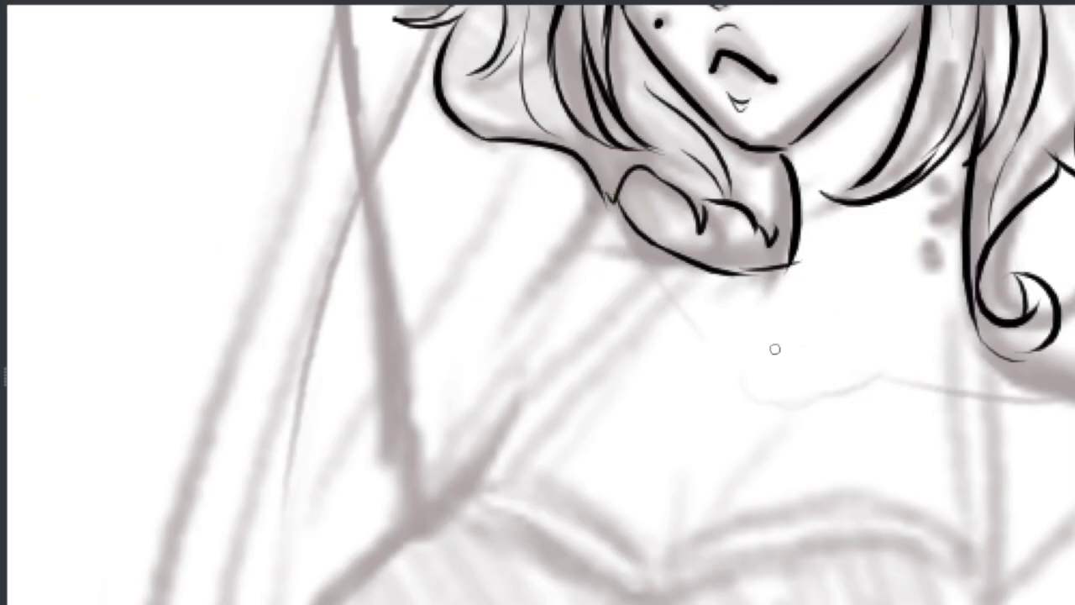
pyautogui.scroll(-5, 1036, 404)
pyautogui.scroll(5, 722, 244)
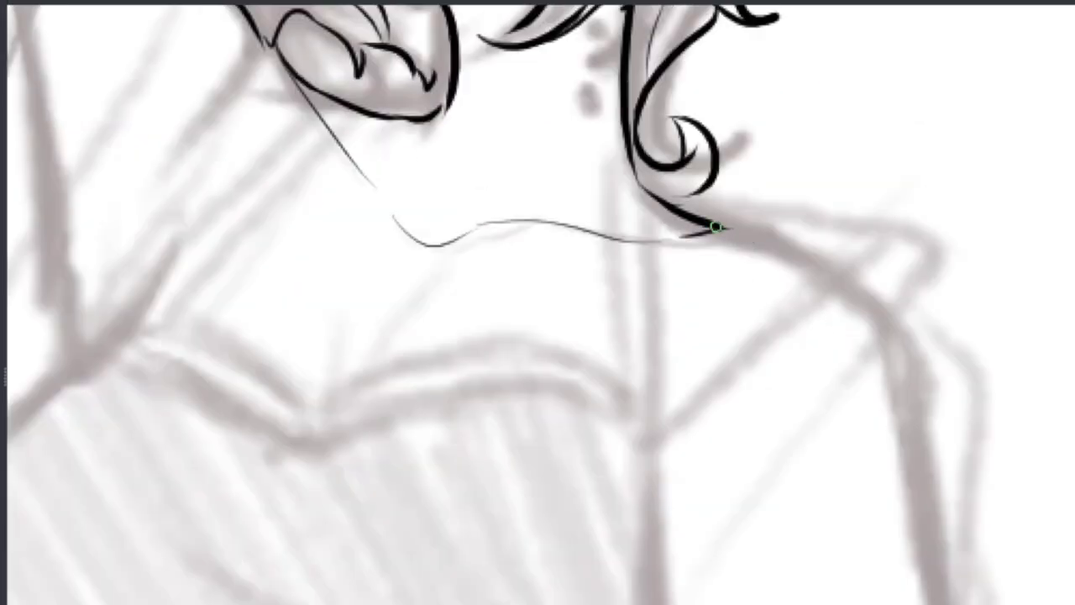
pyautogui.scroll(-5, 885, 495)
pyautogui.scroll(5, 885, 495)
# Step: Ink the outer and inner contours of the near arm from the shoulder past the elbow to the forearm
pyautogui.moveTo(668, 8); pyautogui.dragTo(761, 438)
pyautogui.moveTo(748, 386); pyautogui.dragTo(760, 529)
pyautogui.scroll(-5, 760, 529)
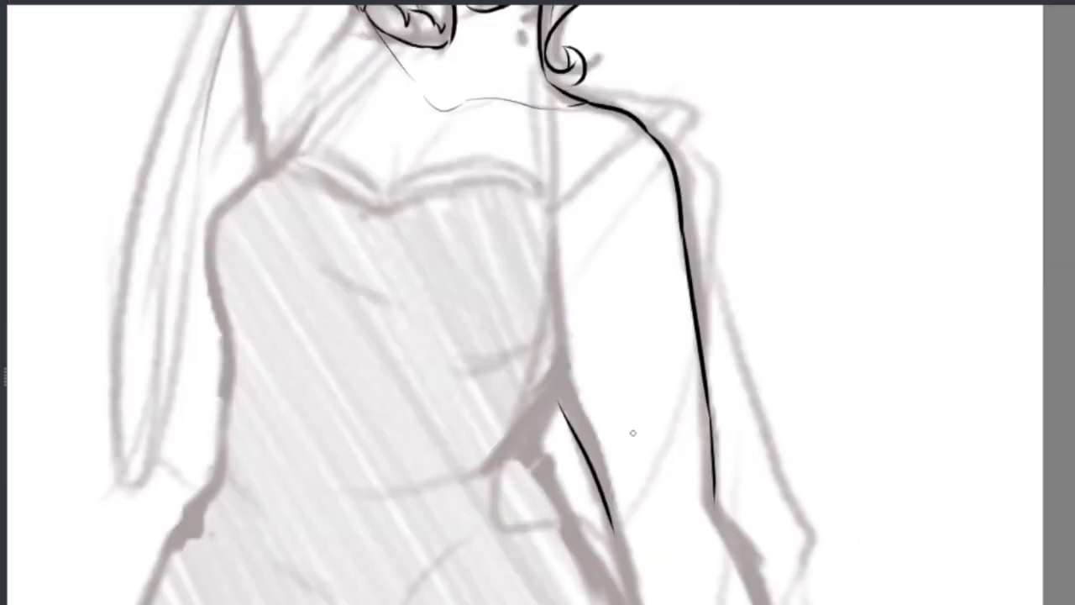
pyautogui.scroll(5, 412, 131)
pyautogui.moveTo(411, 131); pyautogui.dragTo(523, 433)
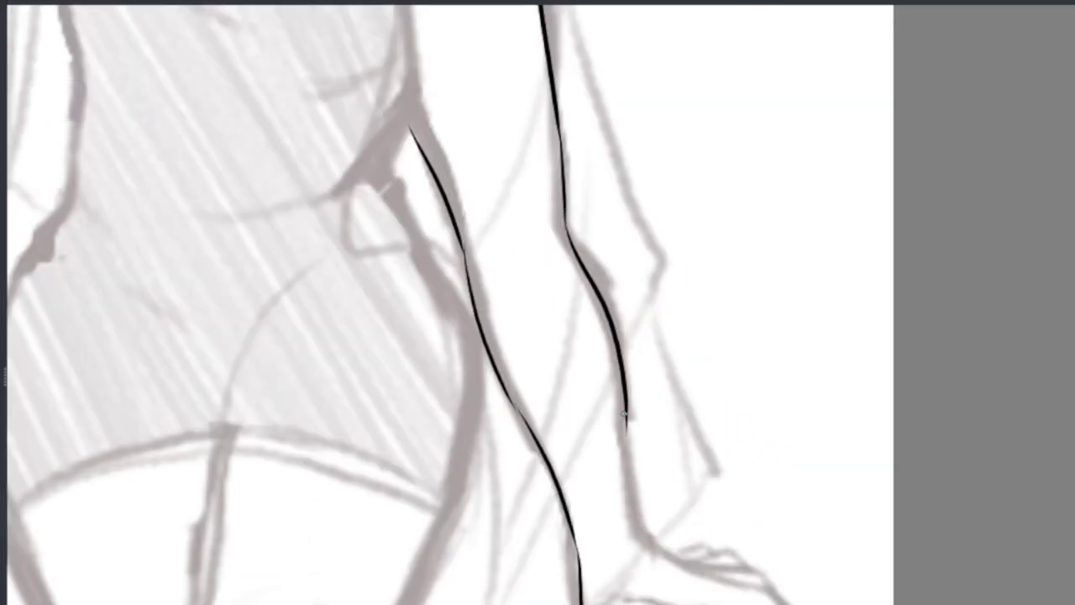
# Step: Ink the wrist and the resting hand, with its knuckles, thumb, extended finger and fingernails
pyautogui.scroll(5, 599, 240)
pyautogui.moveTo(600, 241)
pyautogui.mouseDown()
pyautogui.moveTo(804, 569)
pyautogui.moveTo(903, 604)
pyautogui.mouseUp()
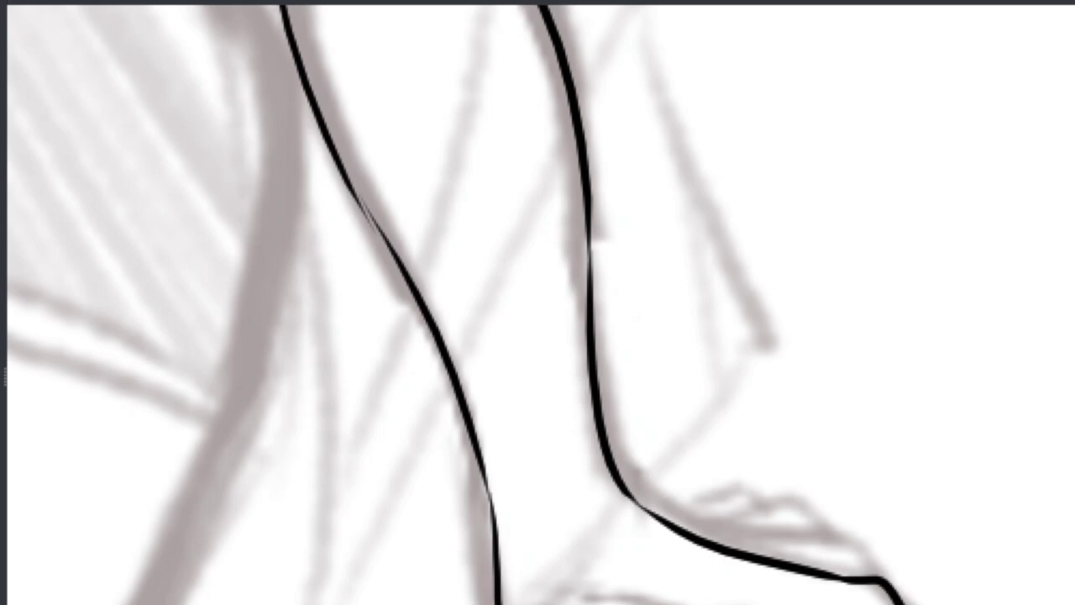
pyautogui.moveTo(635, 501); pyautogui.dragTo(874, 565)
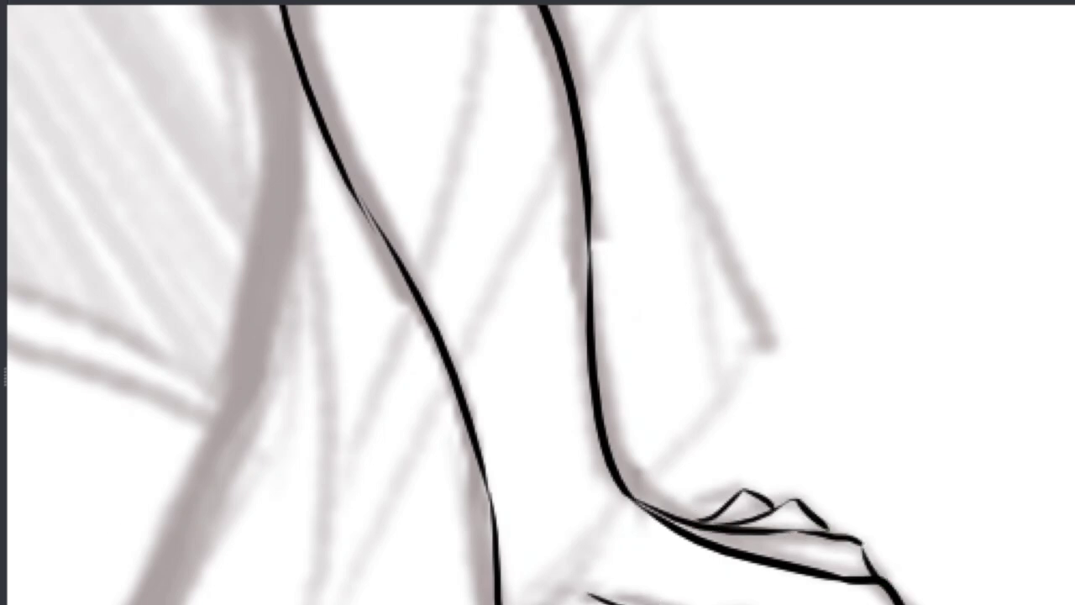
pyautogui.scroll(-3, 617, 557)
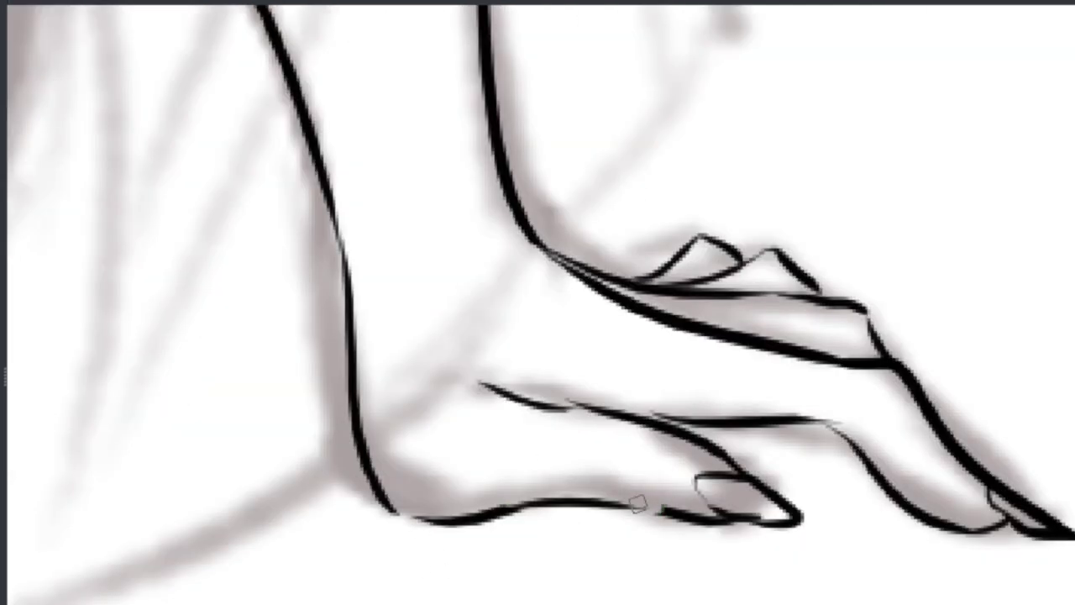
pyautogui.scroll(2, 568, 435)
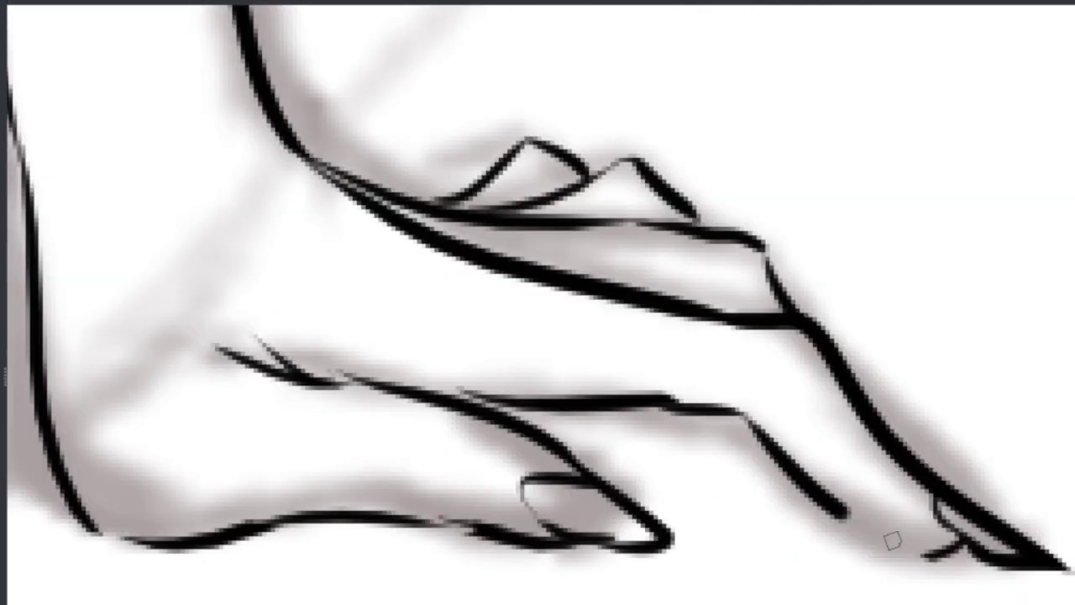
# Step: Add a thin elbow crease to the near arm, then a small hair curl and two dots beside the neck
pyautogui.scroll(-5, 571, 308)
pyautogui.scroll(4, 571, 308)
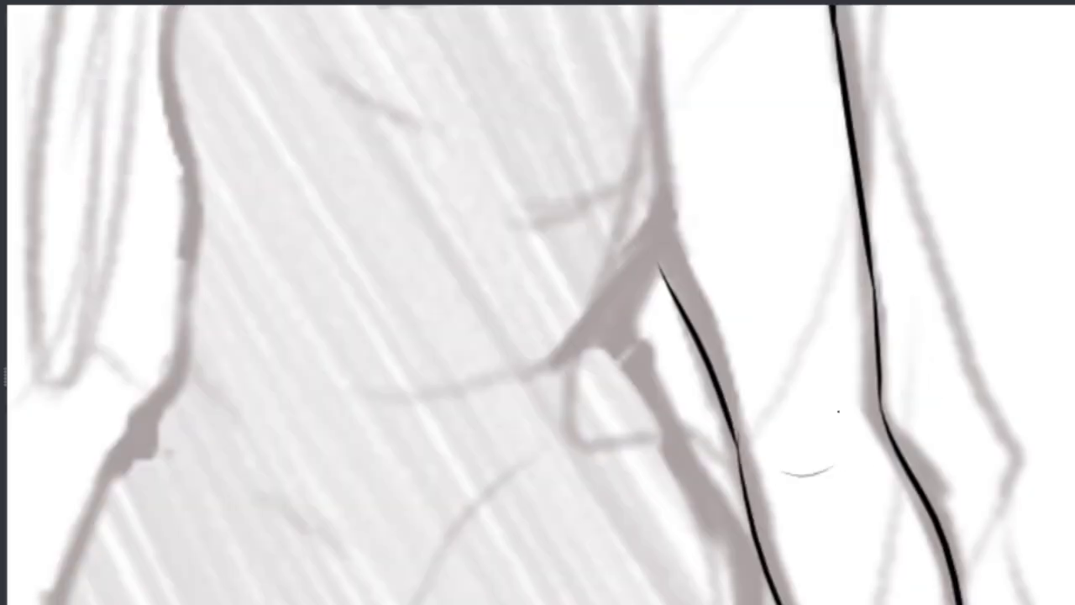
pyautogui.scroll(-3, 571, 307)
pyautogui.scroll(4, 795, 283)
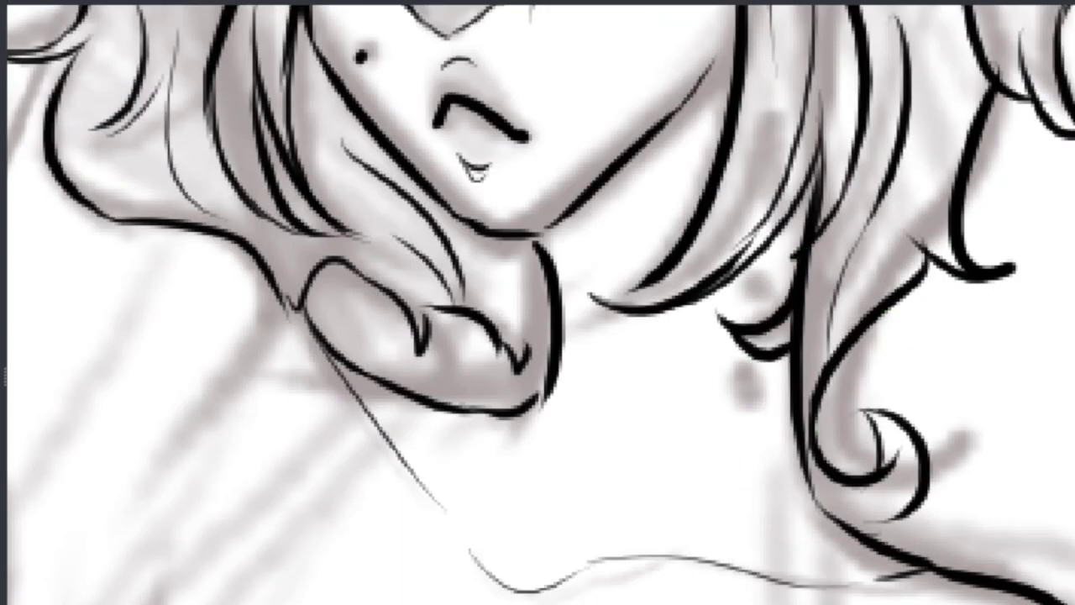
pyautogui.scroll(-3, 803, 402)
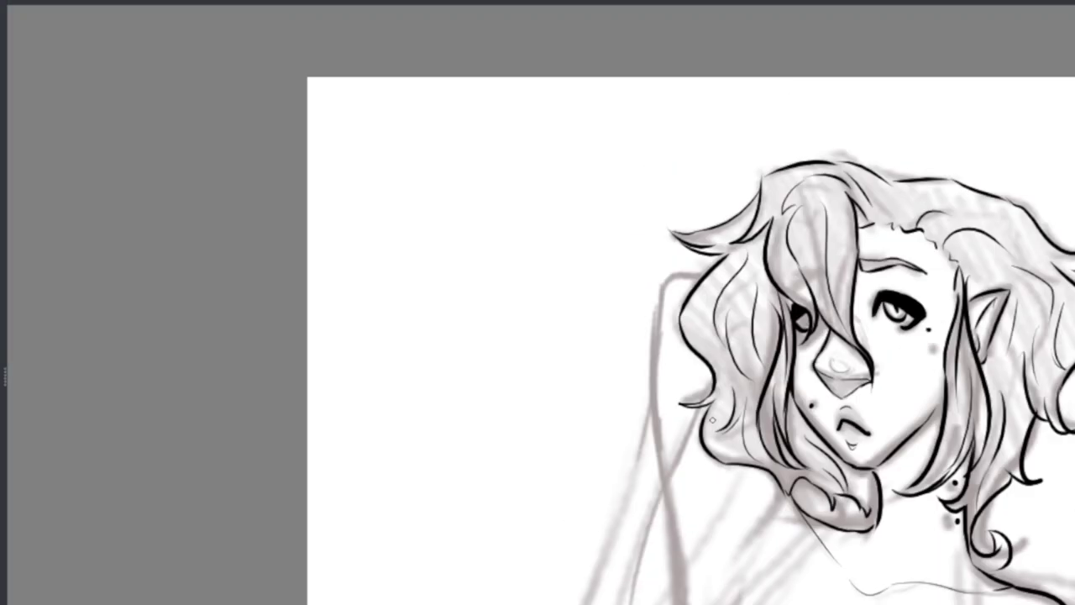
# Step: Ink the raised arm's contour behind the hair down to the armpit, with a short curved armpit fold
pyautogui.scroll(2, 586, 287)
pyautogui.moveTo(575, 245); pyautogui.dragTo(578, 603)
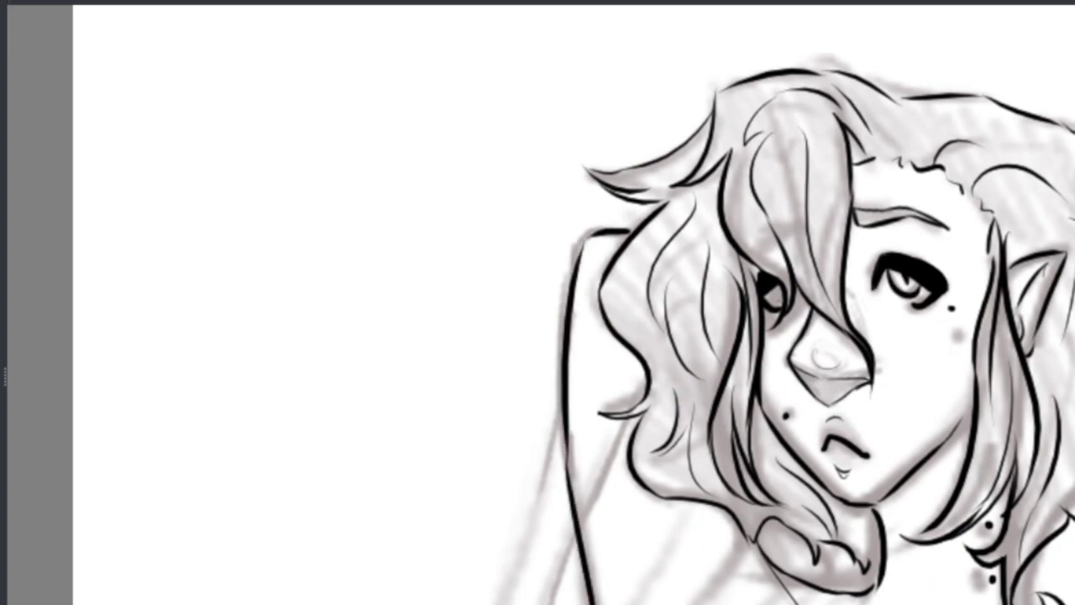
pyautogui.scroll(2, 584, 600)
pyautogui.scroll(-2, 369, 228)
pyautogui.scroll(4, 779, 119)
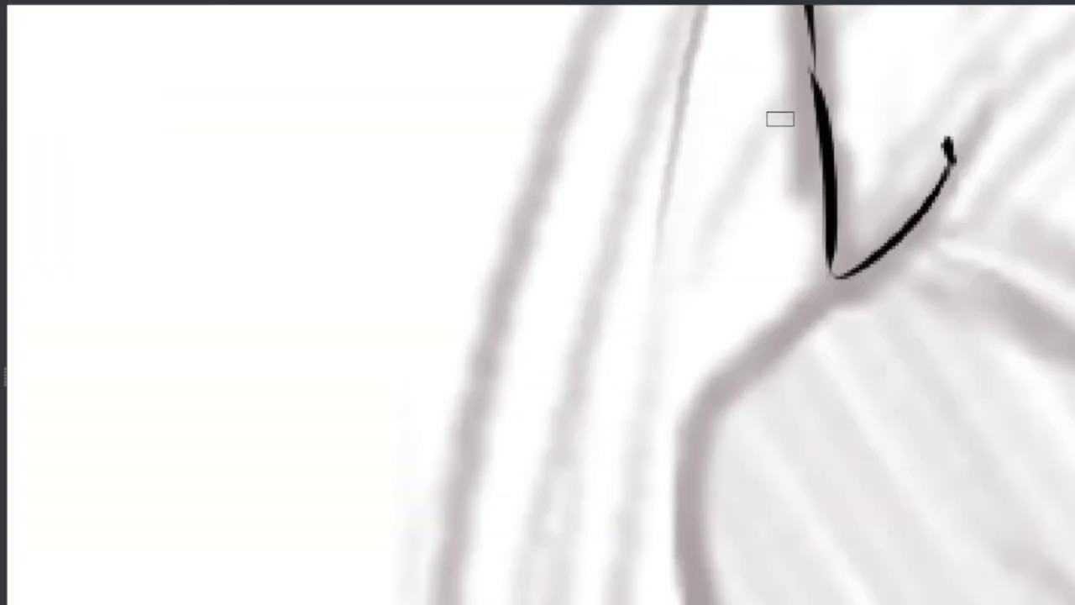
# Step: Ink the far side of the torso from the armpit around the bust, redrawing the side curve once
pyautogui.moveTo(853, 267); pyautogui.dragTo(698, 404)
pyautogui.scroll(-2, 697, 403)
pyautogui.scroll(1, 745, 235)
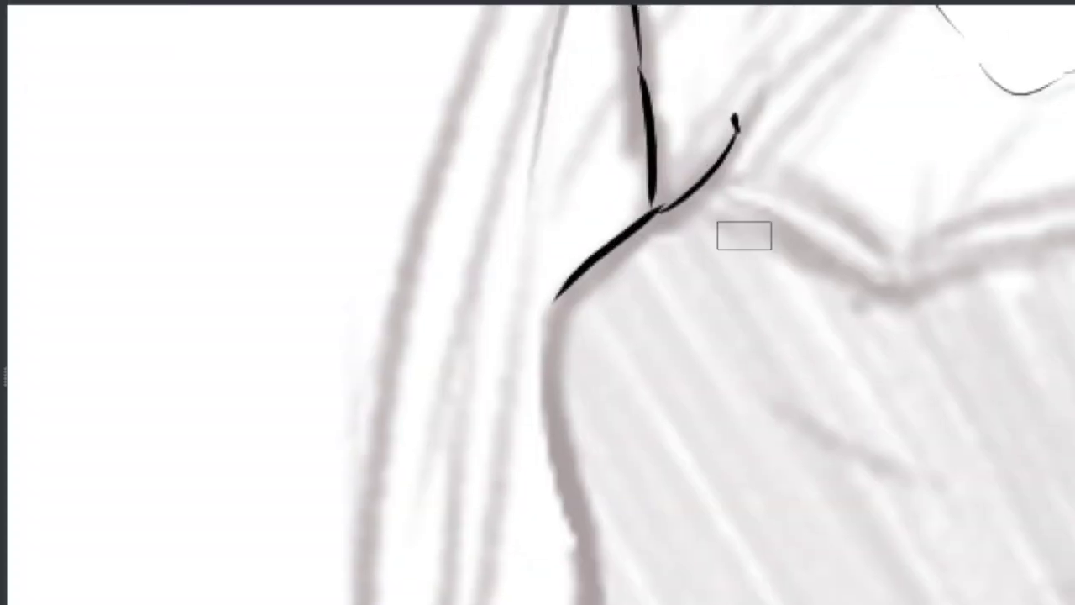
pyautogui.moveTo(554, 300); pyautogui.dragTo(579, 546)
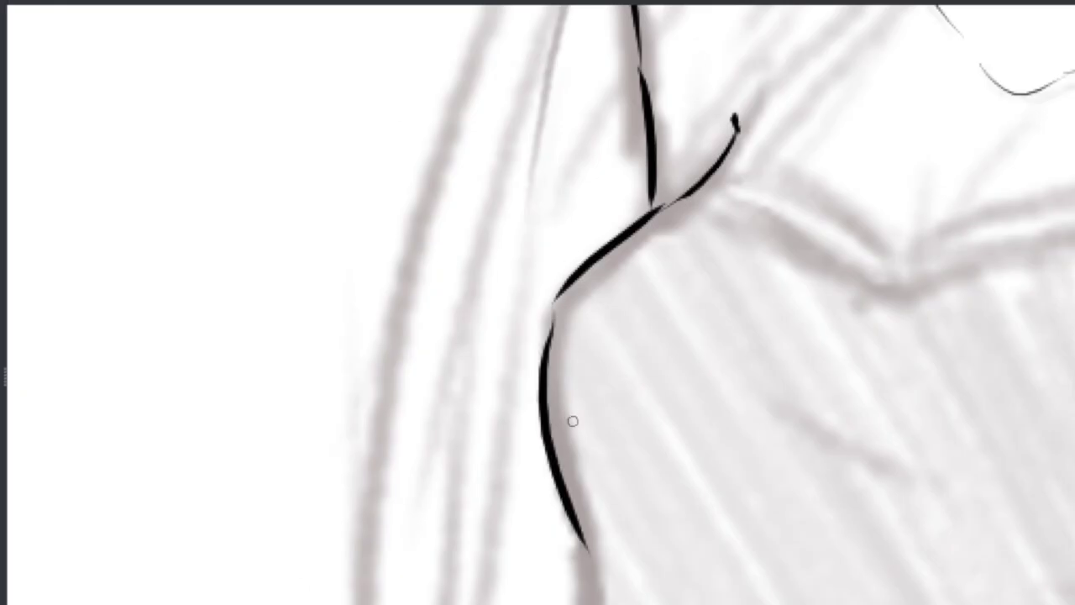
pyautogui.hotkey('ctrl', 'z')
pyautogui.moveTo(554, 298); pyautogui.dragTo(579, 601)
# Step: Continue the far-side torso contour through the waist and out around the hip to the thigh
pyautogui.scroll(-2, 554, 379)
pyautogui.scroll(3, 521, 184)
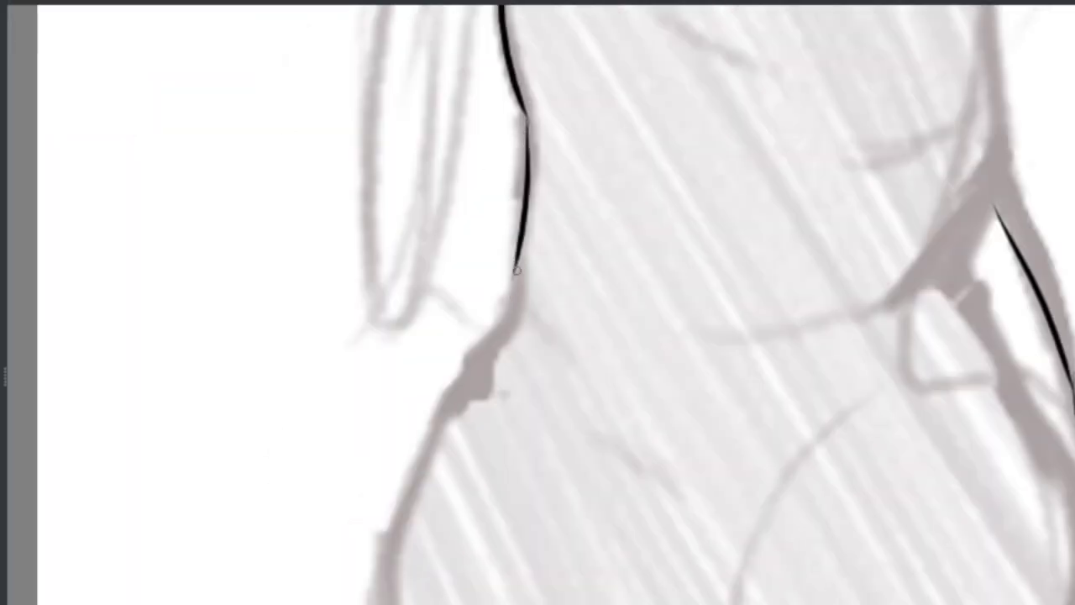
pyautogui.moveTo(422, 442); pyautogui.dragTo(394, 600)
pyautogui.scroll(-2, 487, 423)
pyautogui.scroll(3, 812, 305)
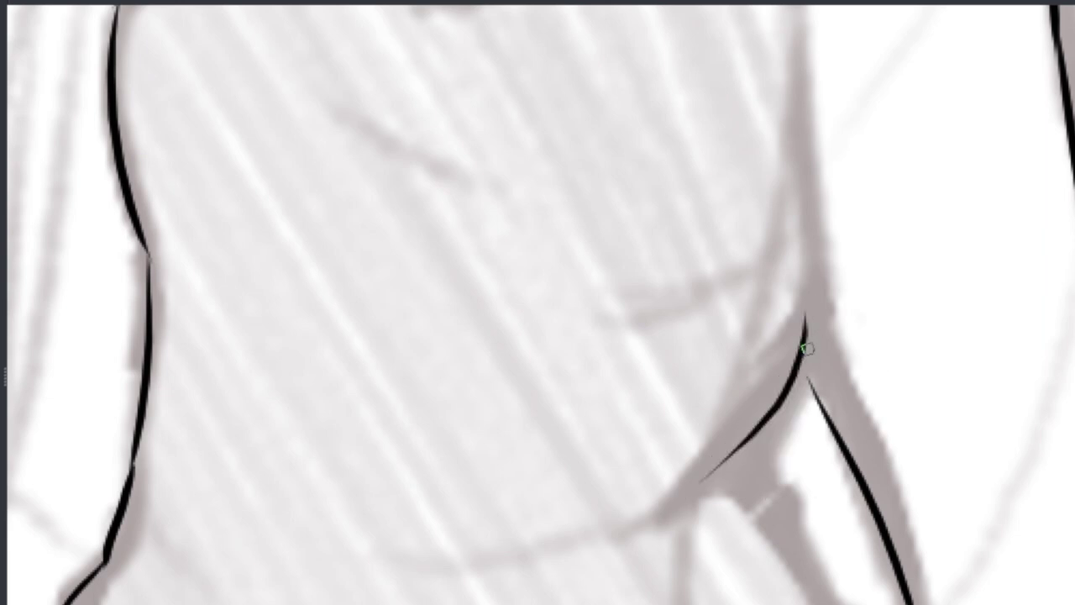
# Step: Ink the near waist fold beside the arm gap, the notched contour below it and a thin crease across the belly
pyautogui.moveTo(808, 353); pyautogui.dragTo(777, 487)
pyautogui.moveTo(780, 441); pyautogui.dragTo(620, 534)
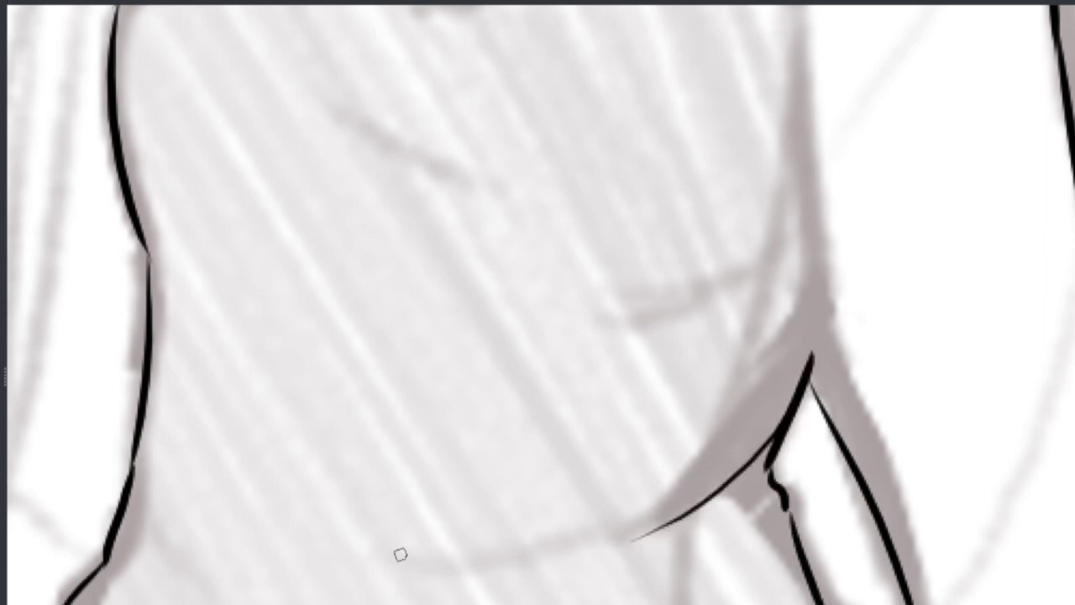
pyautogui.moveTo(400, 554); pyautogui.dragTo(491, 525)
pyautogui.scroll(-3, 840, 416)
pyautogui.scroll(3, 638, 437)
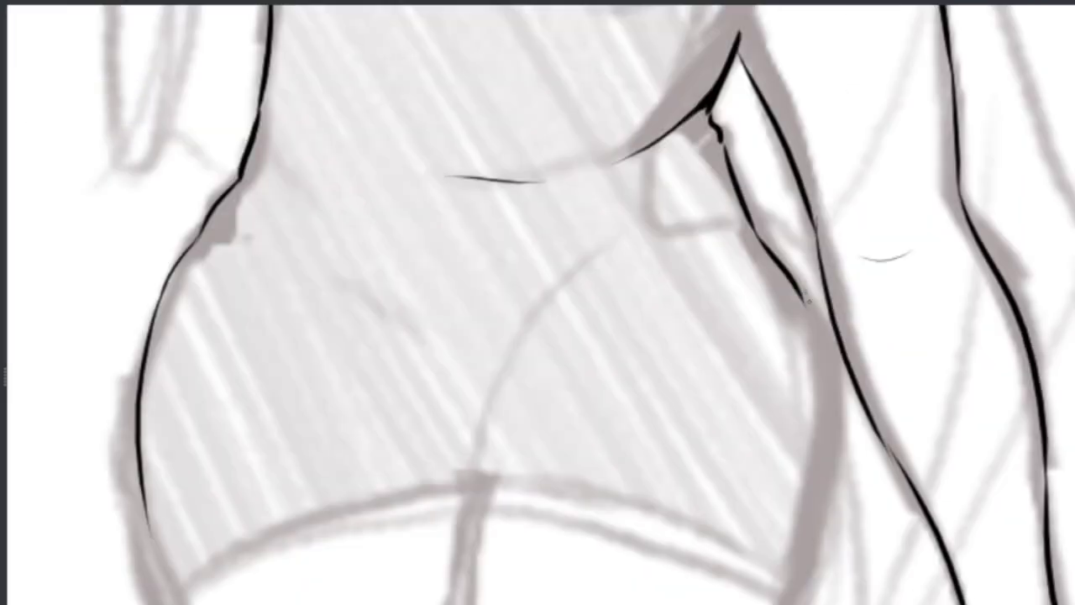
# Step: Ink the near hip contour, the line separating the two thighs and a short crease on the far hip
pyautogui.scroll(-3, 705, 372)
pyautogui.scroll(3, 706, 372)
pyautogui.moveTo(516, 193); pyautogui.dragTo(420, 446)
pyautogui.scroll(-3, 420, 445)
pyautogui.scroll(3, 384, 427)
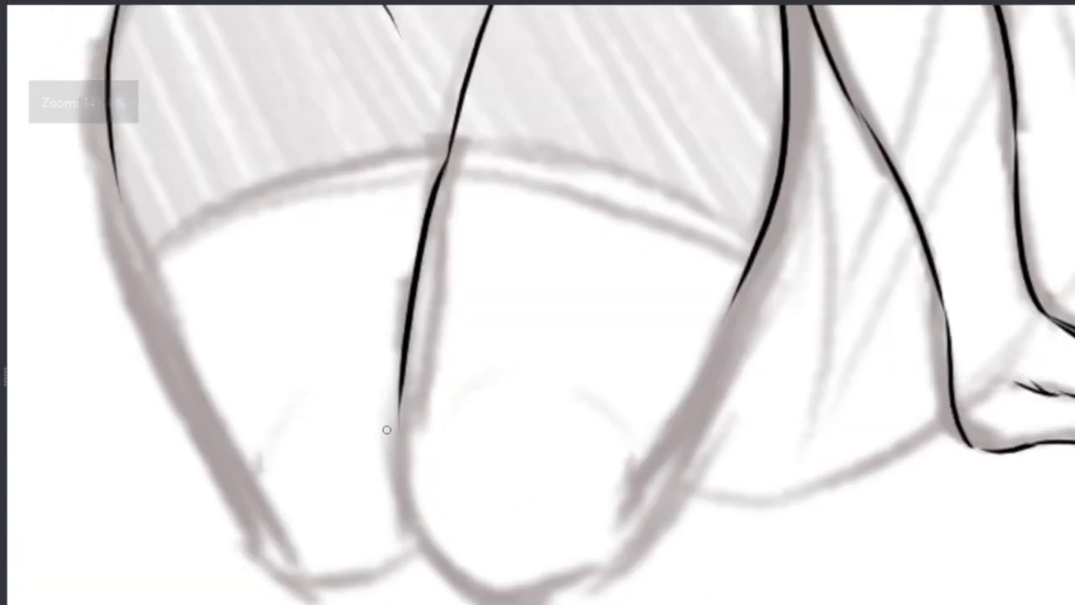
# Step: Ink the near thigh's rounded knee and outer contour, then add two thin crease lines on the knee
pyautogui.moveTo(400, 403)
pyautogui.mouseDown()
pyautogui.moveTo(504, 598)
pyautogui.moveTo(682, 445)
pyautogui.mouseUp()
pyautogui.moveTo(792, 151); pyautogui.dragTo(659, 500)
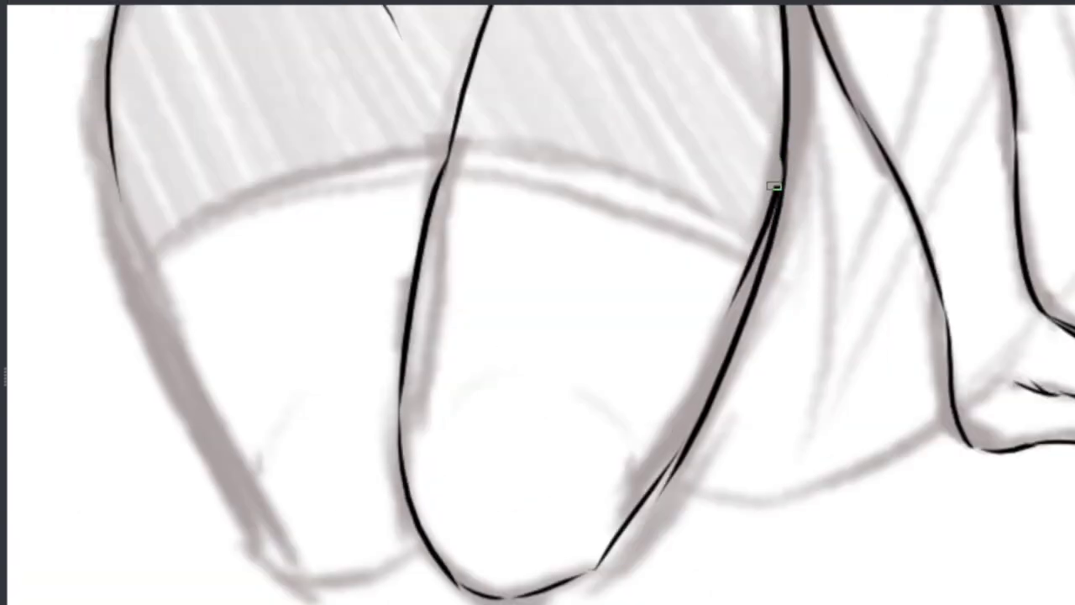
pyautogui.hotkey('ctrl', 'z')
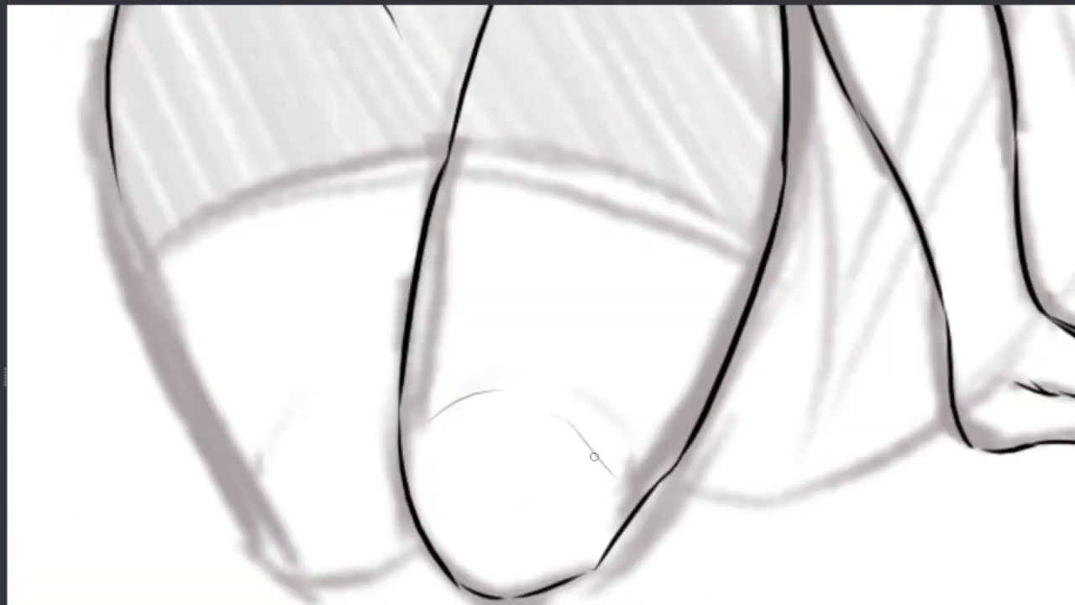
pyautogui.moveTo(593, 457); pyautogui.dragTo(720, 536)
# Step: Ink the double curved hem of the dress across both thighs and clean up where it meets the thigh contours
pyautogui.scroll(5, 520, 534)
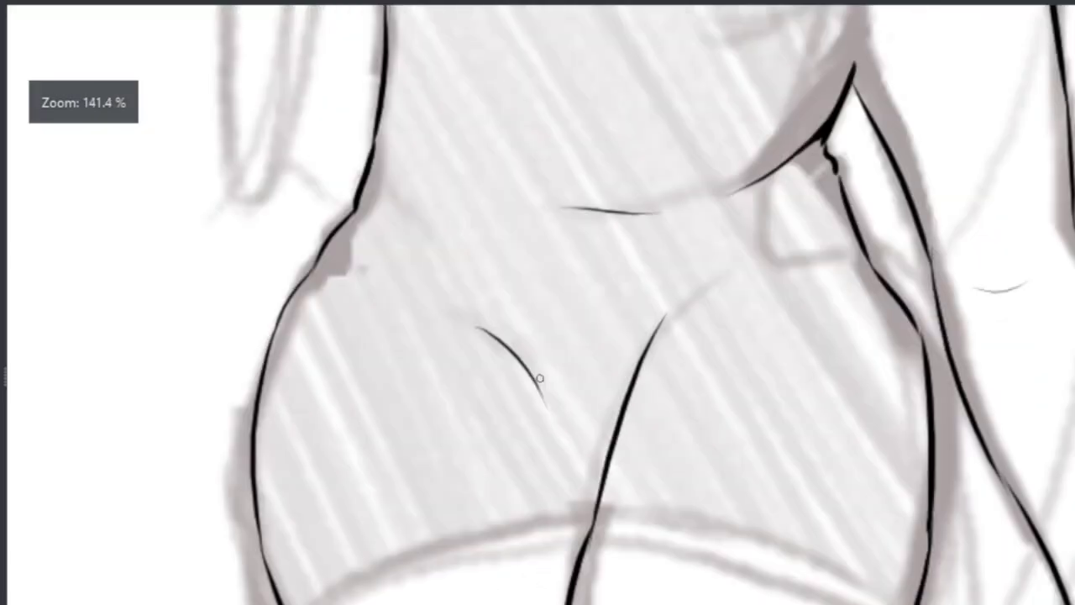
pyautogui.moveTo(319, 603)
pyautogui.mouseDown()
pyautogui.moveTo(605, 510)
pyautogui.moveTo(882, 603)
pyautogui.mouseUp()
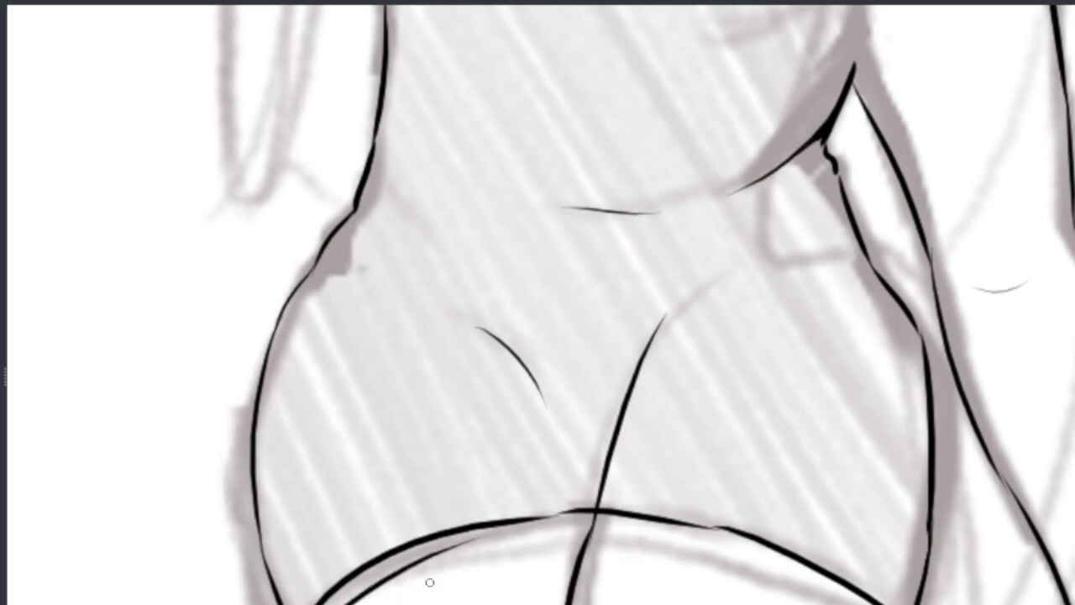
pyautogui.moveTo(328, 603); pyautogui.dragTo(546, 522)
pyautogui.moveTo(453, 556); pyautogui.dragTo(825, 603)
pyautogui.scroll(5, 697, 490)
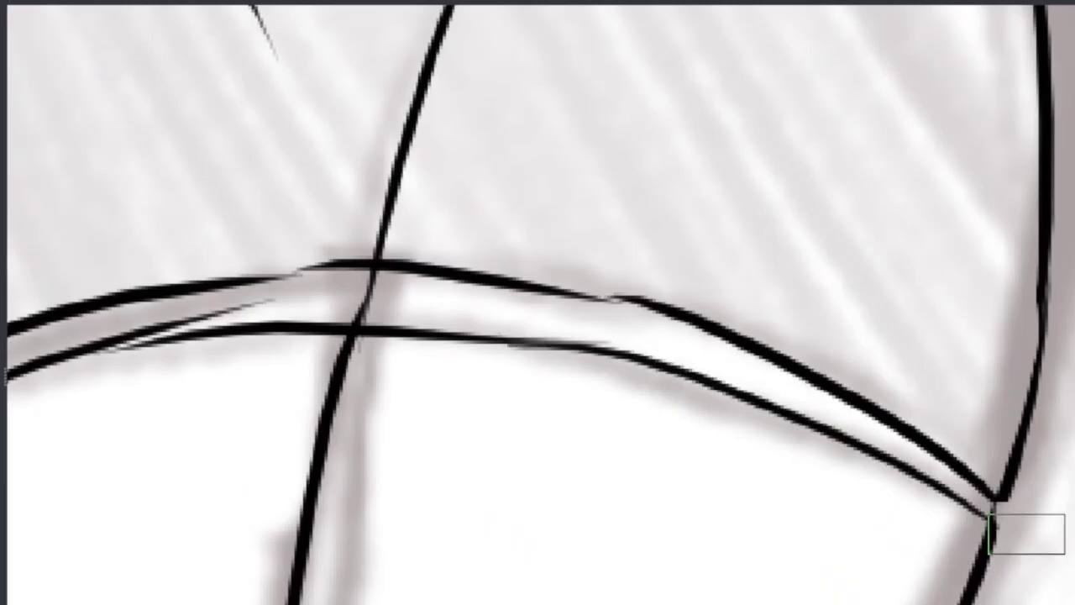
pyautogui.hscroll(-5, 494, 286)
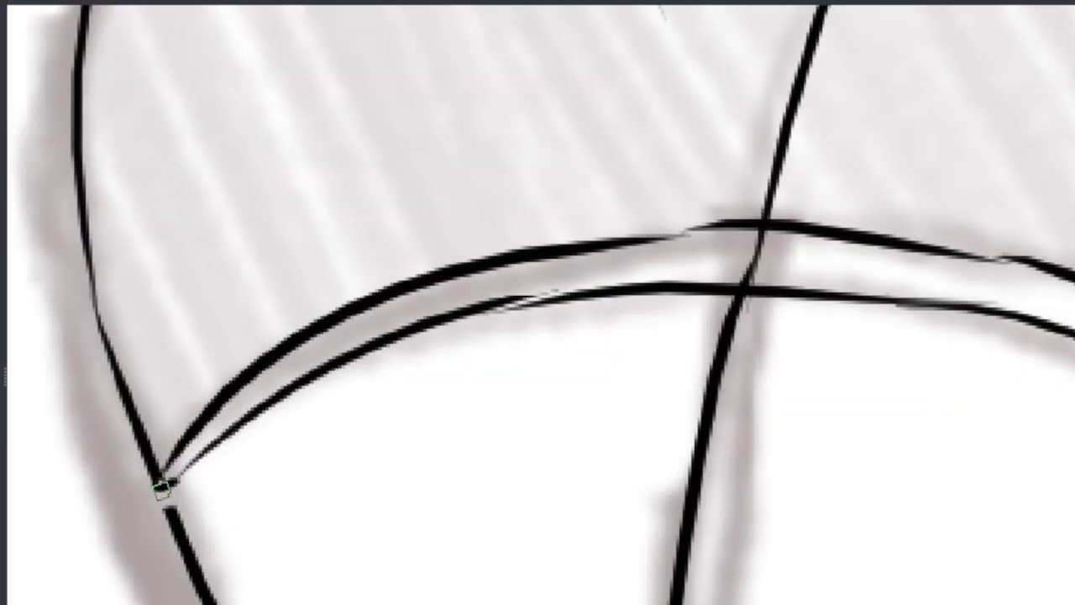
# Step: Erase the thigh line above the hem and redraw it as a thinner curved crease sweeping toward the near hip
pyautogui.hscroll(5, 924, 487)
pyautogui.scroll(-5, 698, 305)
pyautogui.scroll(5, 698, 305)
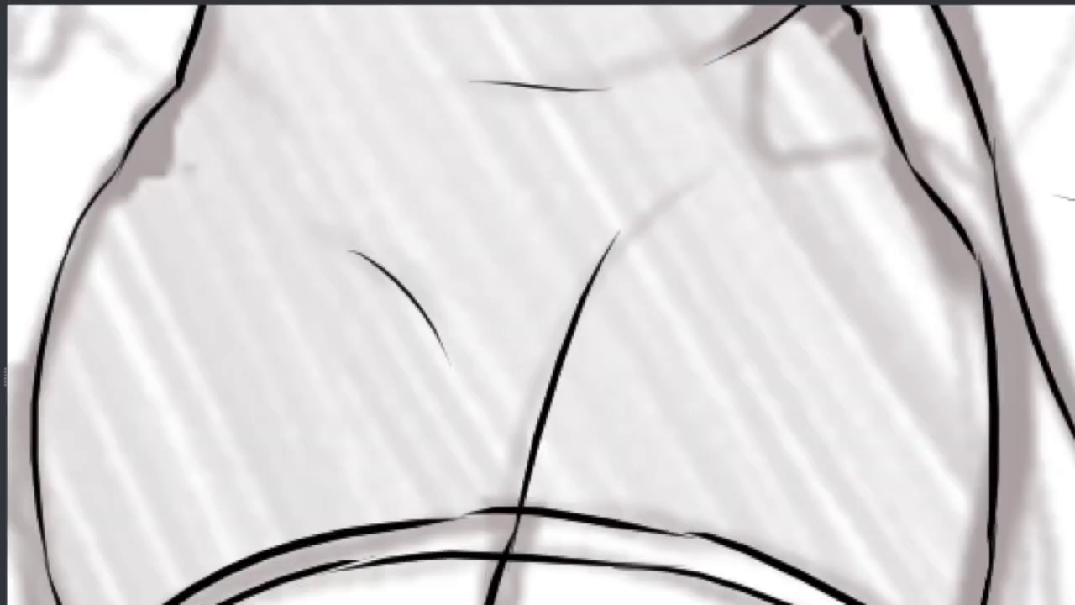
pyautogui.moveTo(561, 367); pyautogui.dragTo(513, 542)
pyautogui.moveTo(521, 494); pyautogui.dragTo(702, 173)
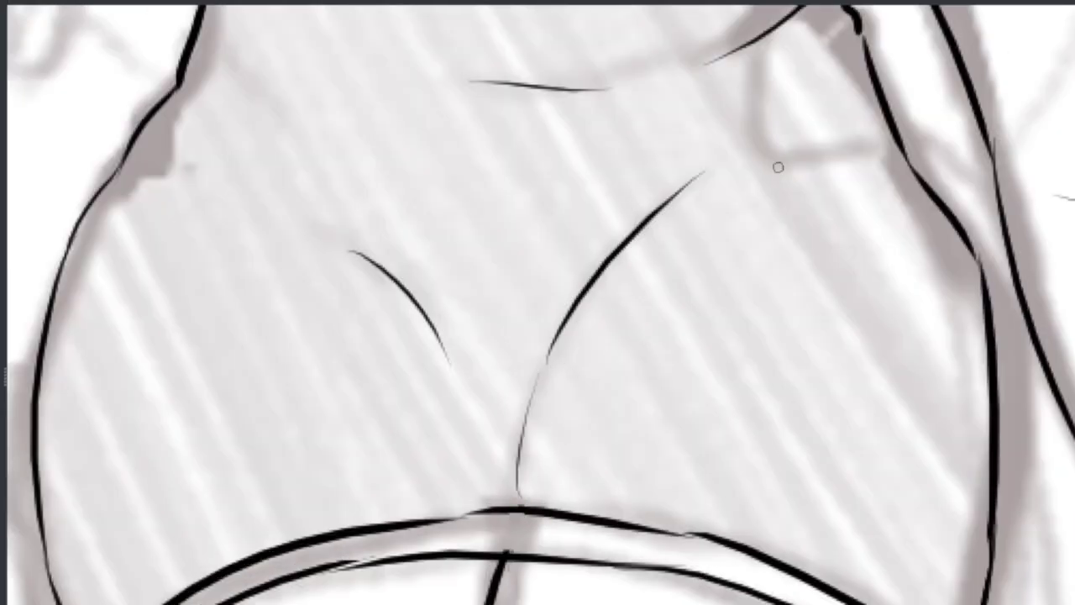
# Step: Ink the lower and upper edges of the dress's sweetheart neckline band
pyautogui.scroll(-5, 775, 163)
pyautogui.scroll(5, 717, 476)
pyautogui.moveTo(659, 411); pyautogui.dragTo(1016, 409)
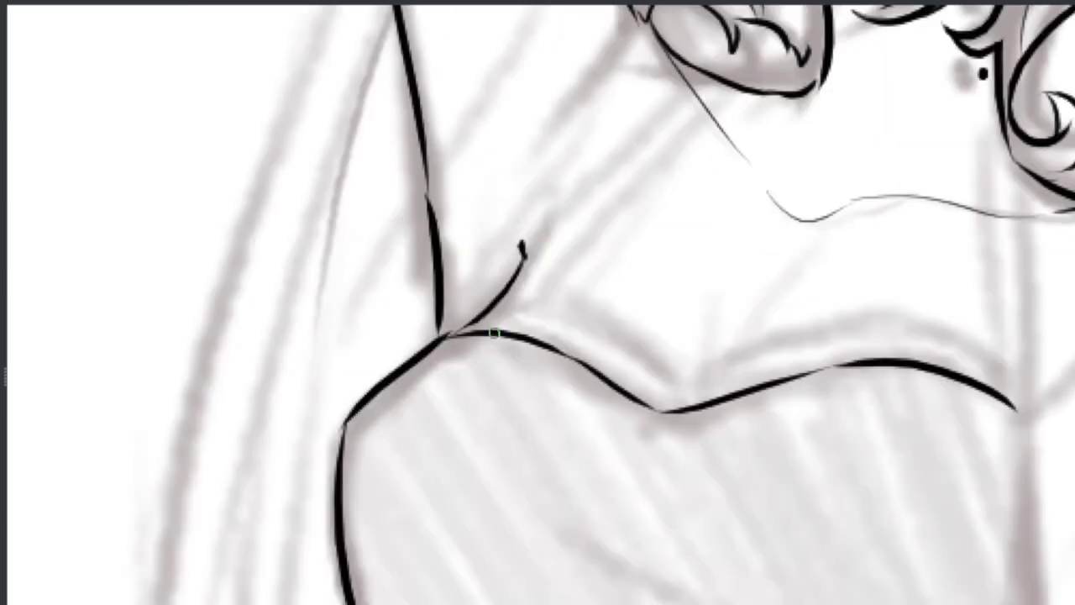
pyautogui.moveTo(491, 309)
pyautogui.mouseDown()
pyautogui.moveTo(694, 373)
pyautogui.moveTo(981, 323)
pyautogui.mouseUp()
pyautogui.hotkey('ctrl', 'z')
pyautogui.moveTo(672, 375)
pyautogui.mouseDown()
pyautogui.moveTo(771, 340)
pyautogui.moveTo(1008, 365)
pyautogui.mouseUp()
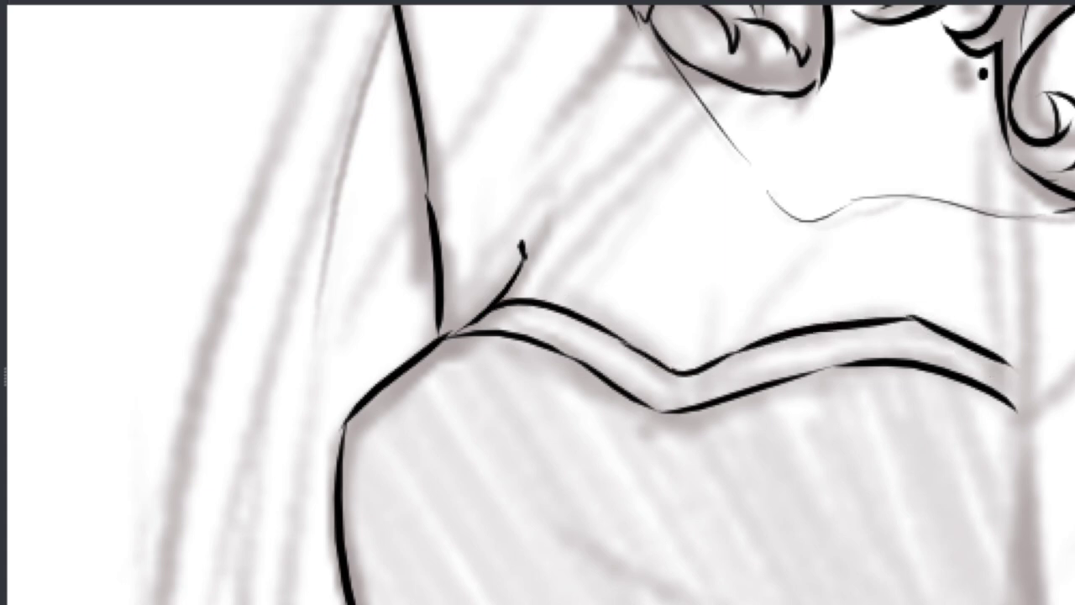
# Step: Add short cleavage strokes, two diagonal fabric folds across the bodice and a curved crease under the near bust
pyautogui.scroll(-3, 702, 353)
pyautogui.scroll(3, 655, 411)
pyautogui.moveTo(588, 324)
pyautogui.mouseDown()
pyautogui.moveTo(720, 395)
pyautogui.moveTo(693, 385)
pyautogui.mouseUp()
pyautogui.moveTo(936, 333); pyautogui.dragTo(840, 450)
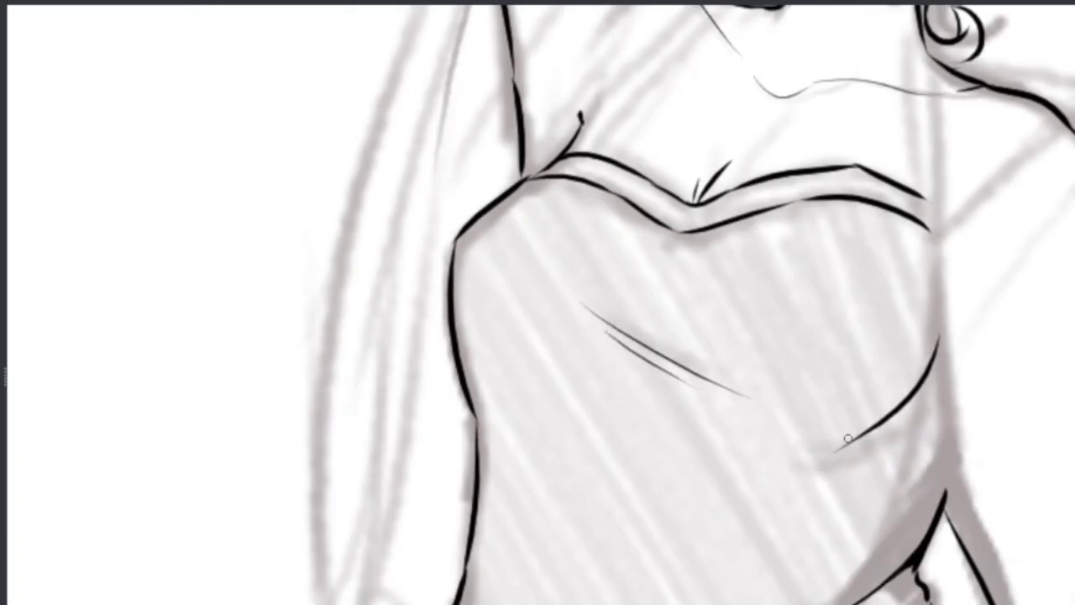
pyautogui.hotkey('ctrl', 'z')
pyautogui.moveTo(937, 366); pyautogui.dragTo(852, 464)
# Step: Ink both halter straps running from the neckline band up to the neck, each with two edges
pyautogui.scroll(-3, 839, 377)
pyautogui.scroll(2, 839, 377)
pyautogui.moveTo(844, 228); pyautogui.dragTo(845, 504)
pyautogui.scroll(1, 610, 294)
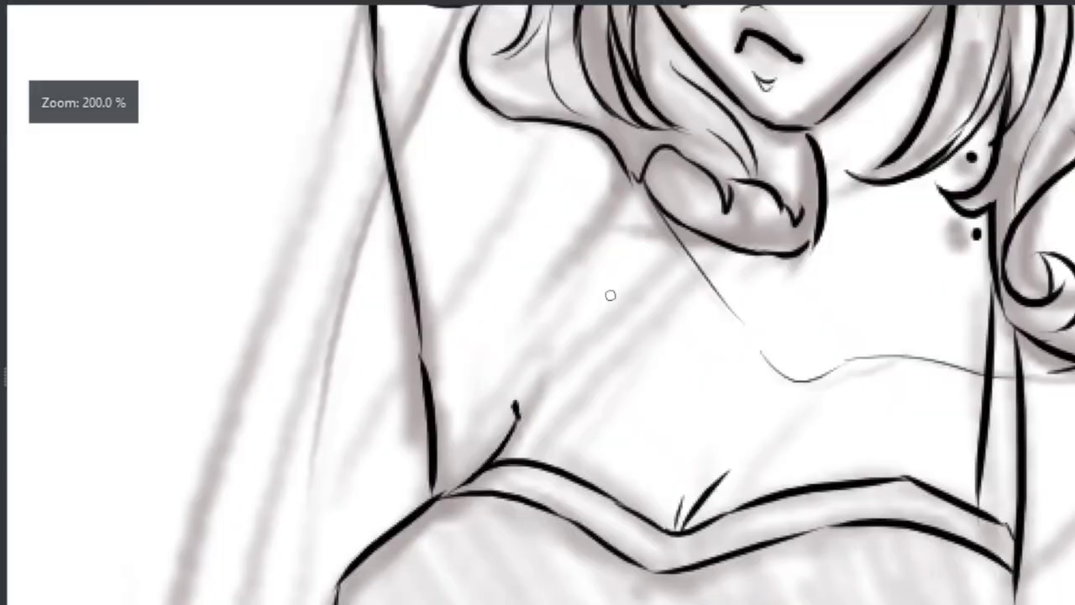
pyautogui.moveTo(504, 462)
pyautogui.mouseDown()
pyautogui.moveTo(694, 244)
pyautogui.moveTo(561, 471)
pyautogui.mouseUp()
pyautogui.hotkey('ctrl', 'z')
pyautogui.moveTo(706, 237); pyautogui.dragTo(572, 430)
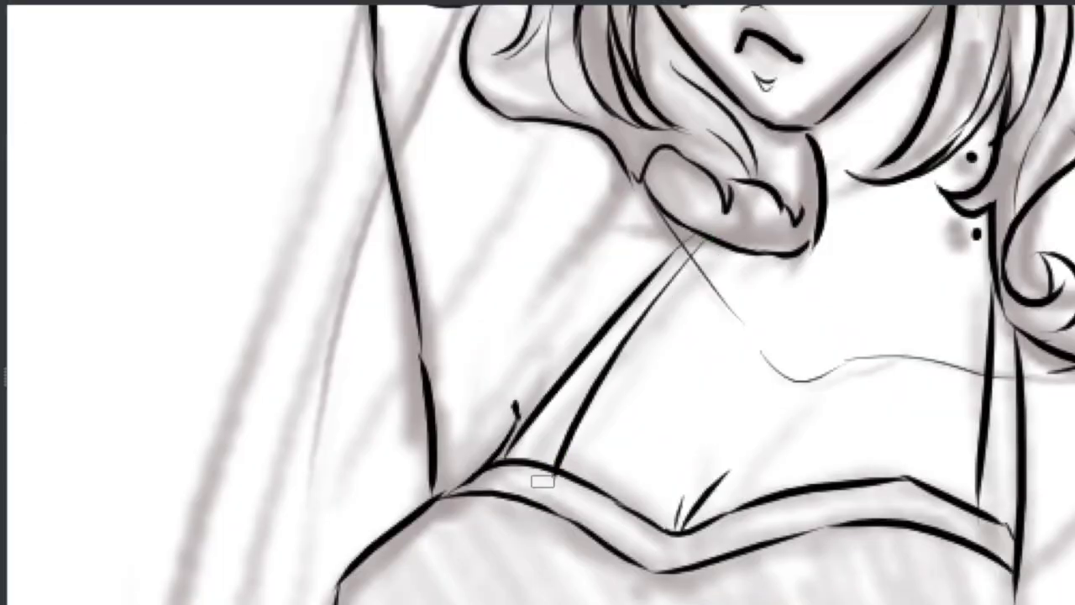
# Step: Ink the long drape hanging from the raised arm, with its pointed tip, inner folds and ragged lower edge
pyautogui.scroll(-3, 543, 481)
pyautogui.scroll(-2, 538, 378)
pyautogui.scroll(1, 533, 280)
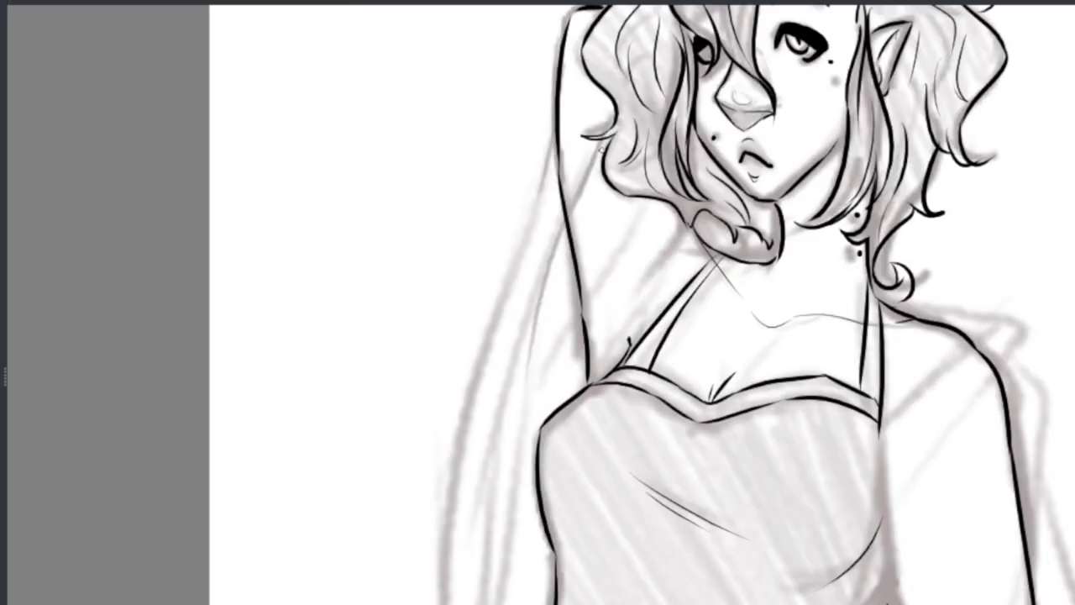
pyautogui.moveTo(546, 151); pyautogui.dragTo(457, 600)
pyautogui.scroll(1, 543, 241)
pyautogui.scroll(4, 401, 456)
pyautogui.moveTo(475, 118); pyautogui.dragTo(432, 517)
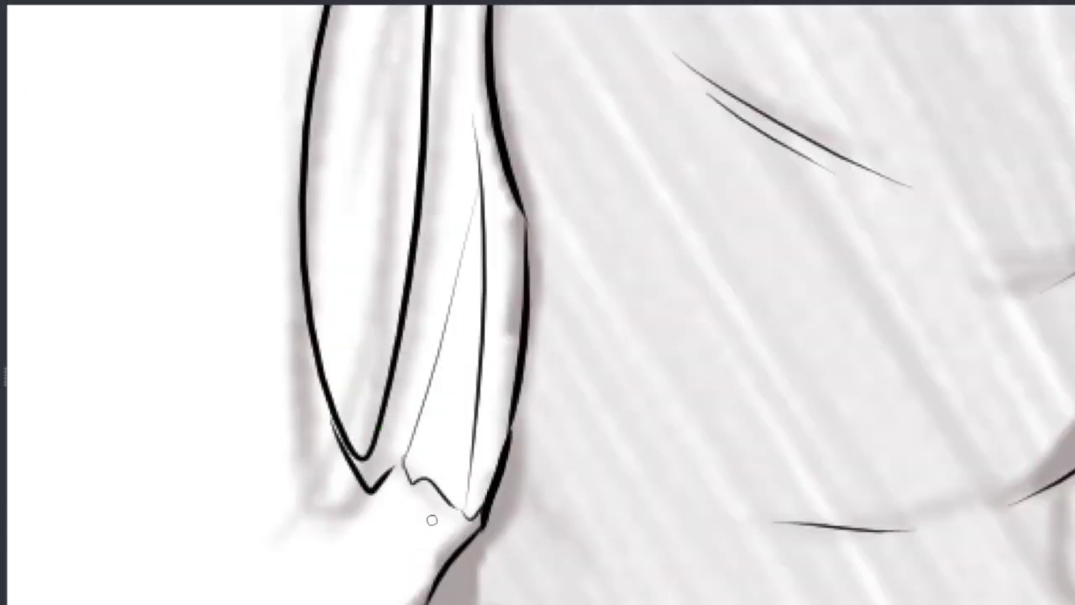
# Step: Ink the drape's inner edge from the far shoulder down past the bodice to the waist, with thin folds over the upper arm
pyautogui.scroll(-3, 431, 520)
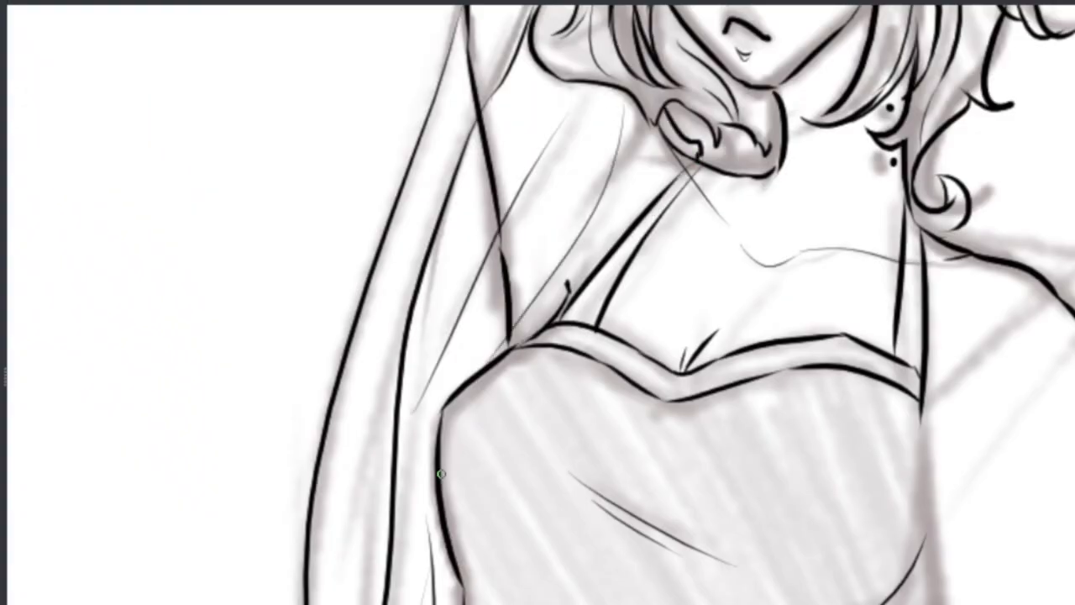
pyautogui.scroll(-1, 471, 361)
pyautogui.scroll(1, 626, 277)
pyautogui.moveTo(554, 178); pyautogui.dragTo(578, 359)
pyautogui.scroll(-2, 578, 359)
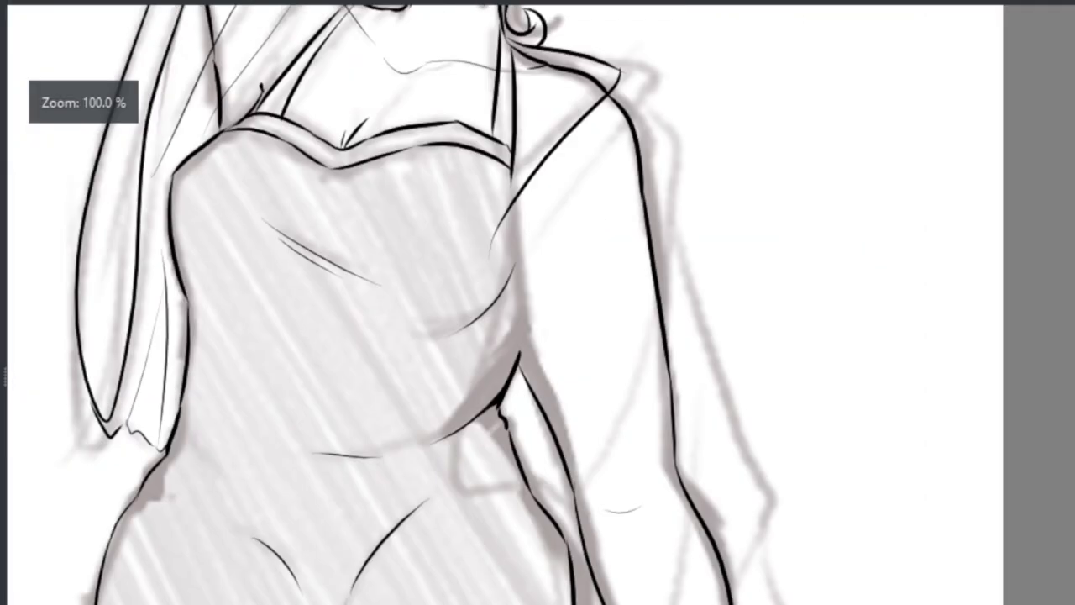
pyautogui.scroll(2, 514, 240)
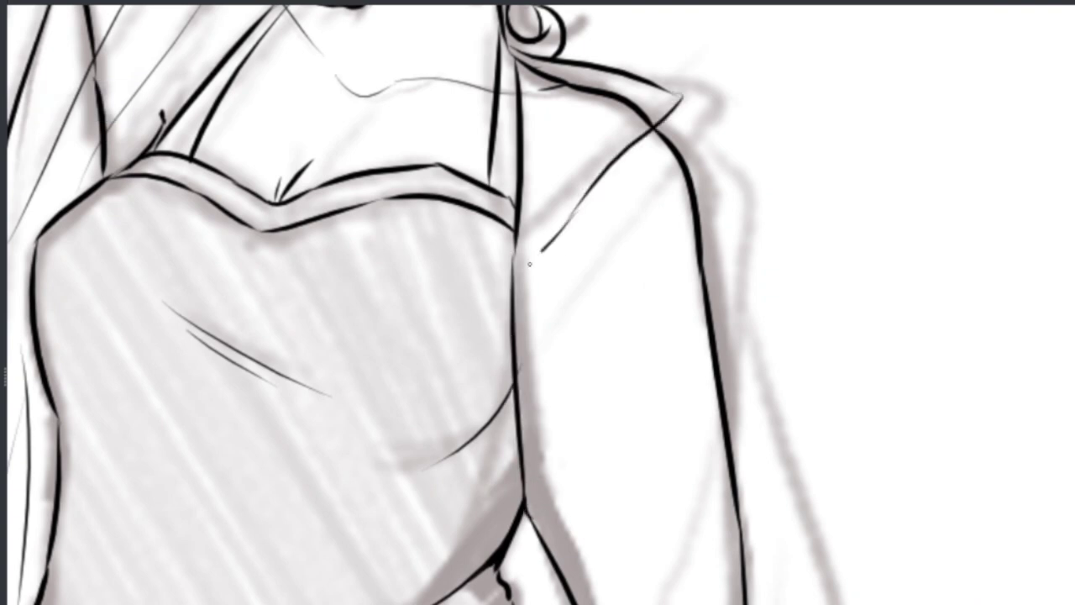
pyautogui.moveTo(529, 264); pyautogui.dragTo(437, 603)
pyautogui.moveTo(634, 189); pyautogui.dragTo(526, 483)
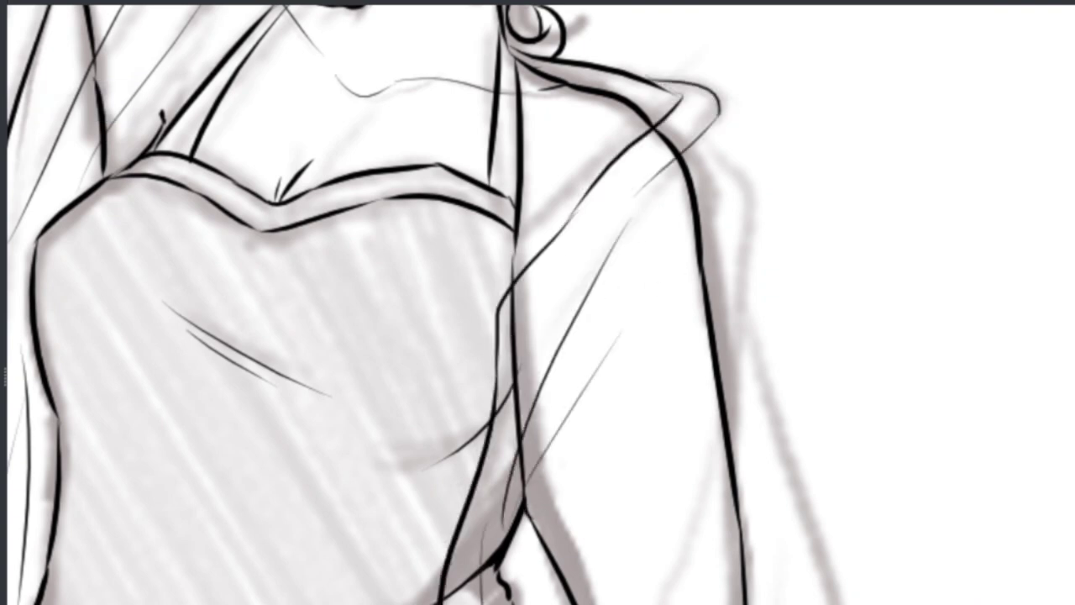
# Step: Ink the outer edge of the lowered arm's sleeve from the shoulder past a ragged elbow, with a thin fold along the arm
pyautogui.moveTo(714, 133); pyautogui.dragTo(782, 424)
pyautogui.moveTo(736, 223); pyautogui.dragTo(685, 571)
pyautogui.scroll(-2, 771, 283)
pyautogui.scroll(2, 770, 283)
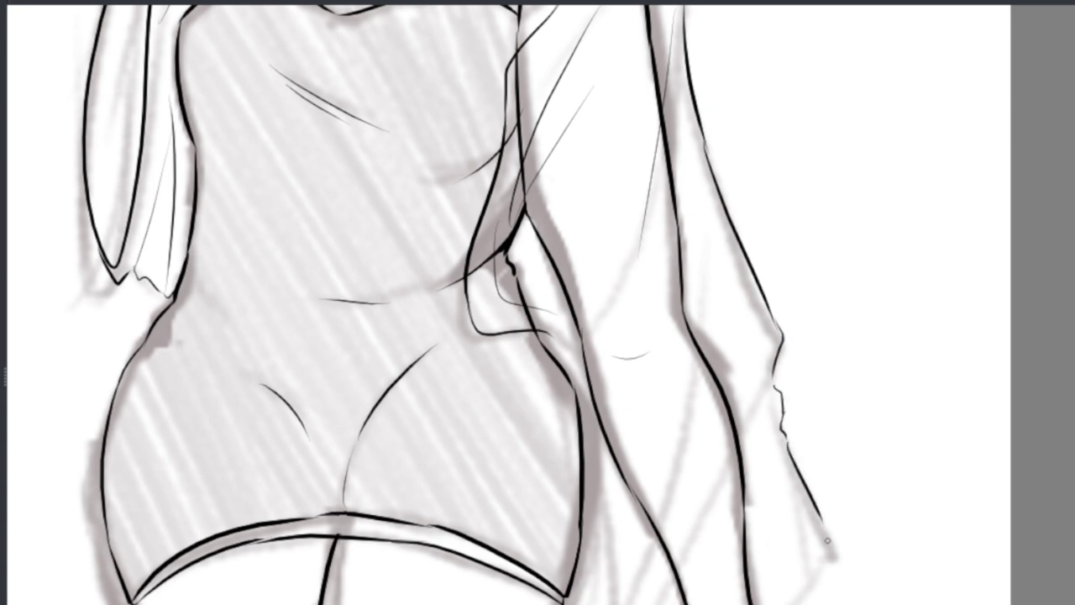
# Step: Ink the sleeve's hem as a curved double edge across the wrist, plus the drape edge running down beside the hip
pyautogui.scroll(-3, 476, 417)
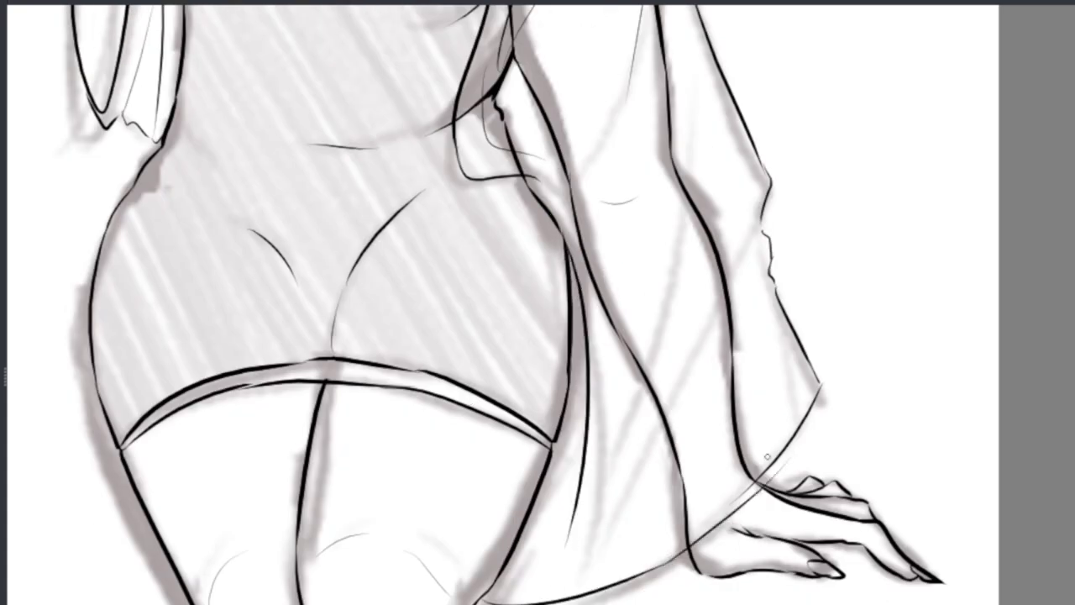
pyautogui.scroll(3, 767, 456)
pyautogui.moveTo(864, 489)
pyautogui.mouseDown()
pyautogui.moveTo(978, 333)
pyautogui.moveTo(999, 217)
pyautogui.mouseUp()
pyautogui.hotkey('ctrl', 'z')
pyautogui.moveTo(848, 499); pyautogui.dragTo(1001, 214)
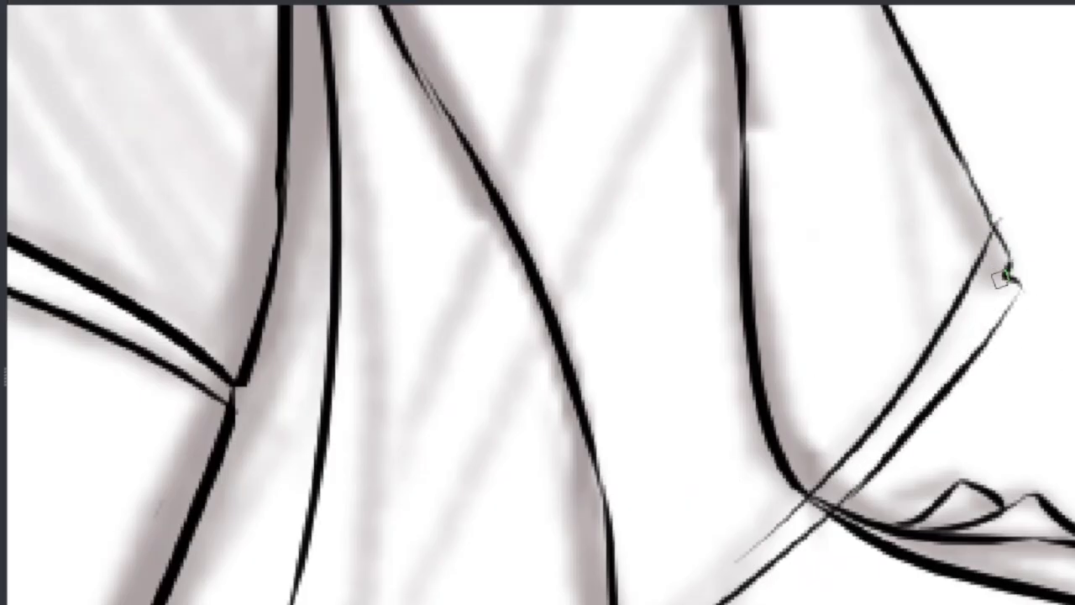
# Step: Add long thin fold lines inside the draped sleeve around the elbow and forearm
pyautogui.scroll(-3, 1004, 277)
pyautogui.scroll(3, 840, 294)
pyautogui.scroll(-3, 767, 298)
pyautogui.scroll(3, 767, 298)
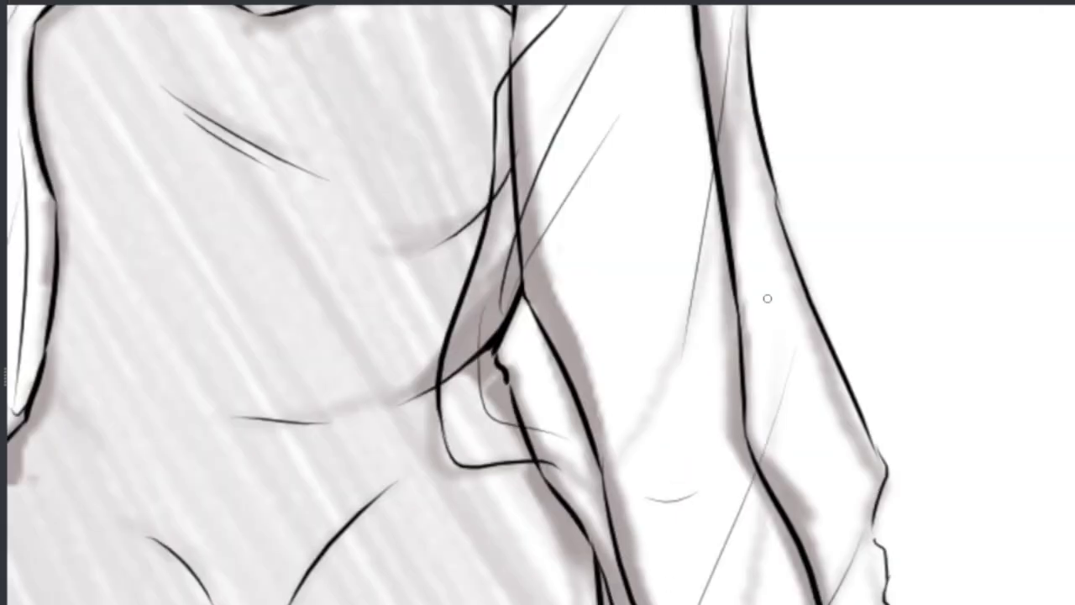
pyautogui.scroll(-3, 767, 299)
pyautogui.scroll(3, 348, 135)
# Step: Hide the rough sketch and put a flat mid-grey background behind the line art
pyautogui.scroll(-5, 404, 432)
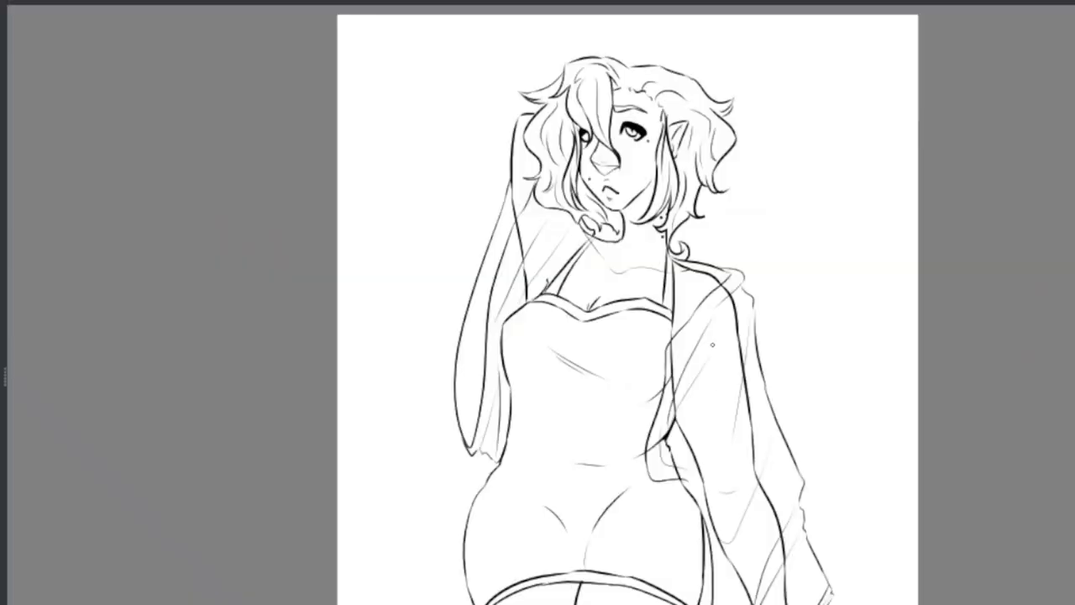
pyautogui.moveTo(712, 345); pyautogui.dragTo(726, 353)
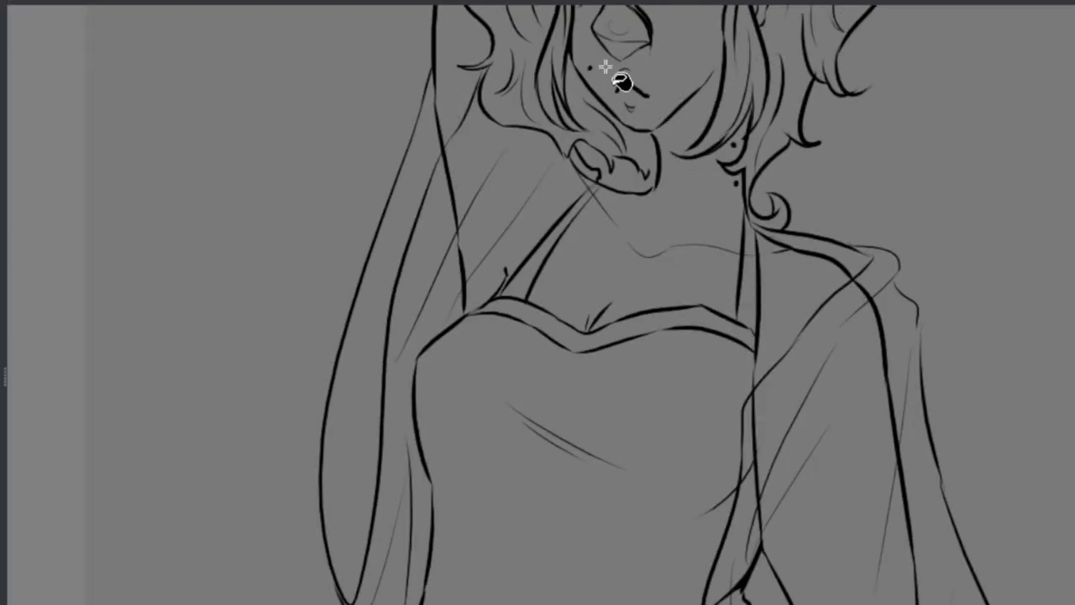
pyautogui.scroll(-3, 619, 84)
# Step: Dot small black moles below the raised hand, on the thigh and on the far shoulder
pyautogui.scroll(6, 668, 268)
pyautogui.scroll(-5, 668, 269)
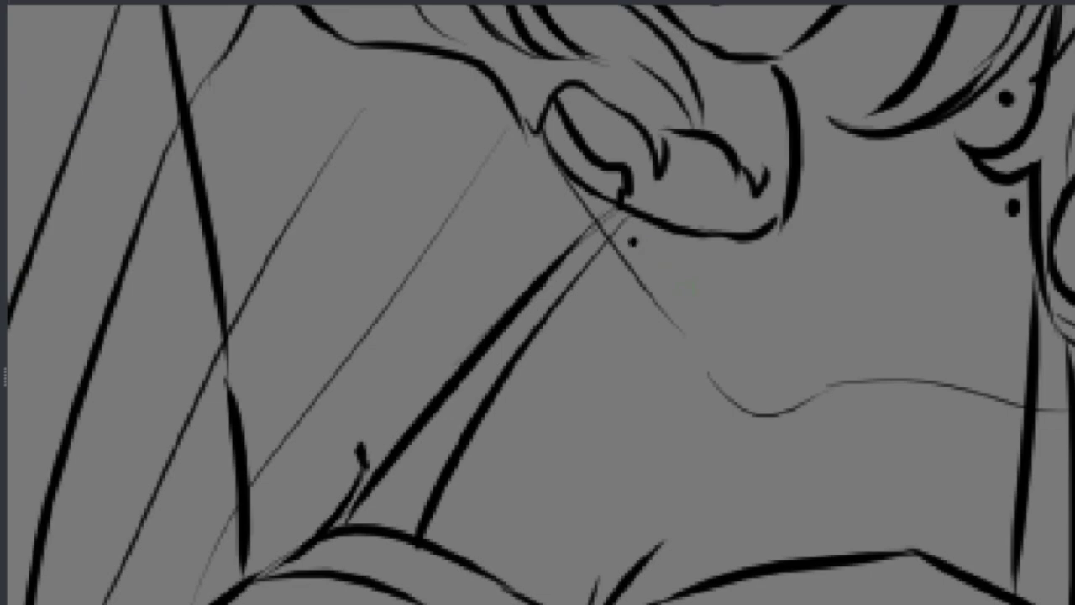
pyautogui.scroll(8, 668, 269)
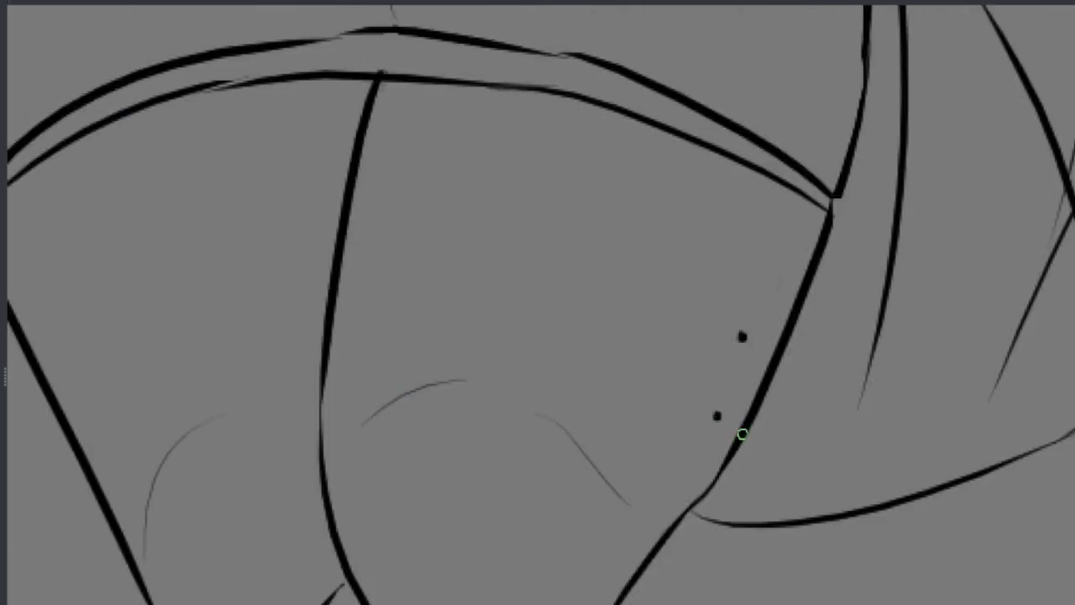
pyautogui.scroll(-5, 743, 434)
pyautogui.scroll(4, 728, 496)
pyautogui.scroll(-2, 743, 426)
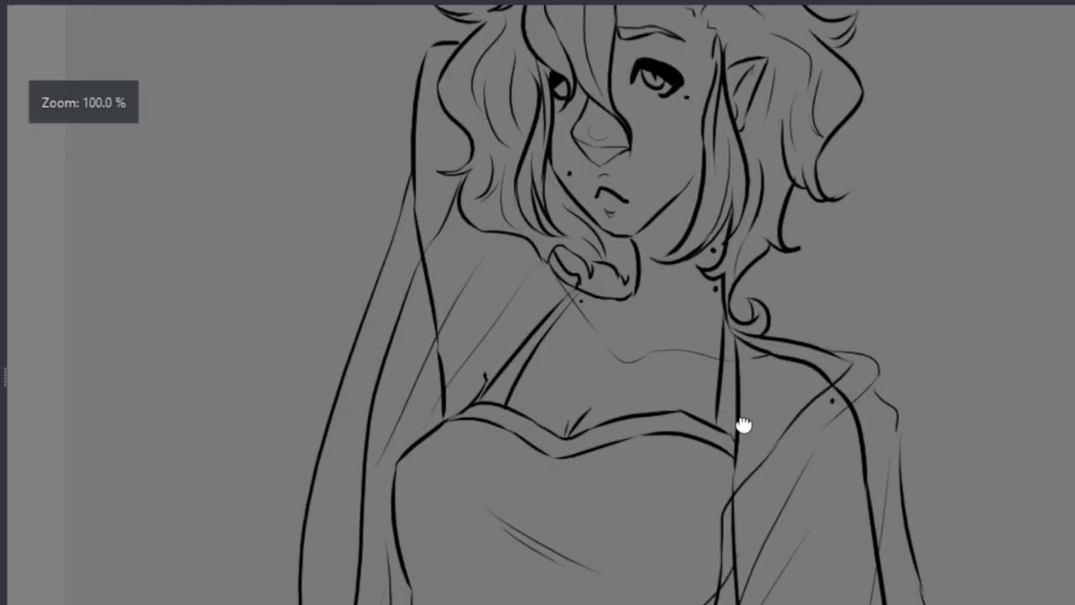
# Step: Block in the face, ear and upper neck with a flat light beige skin tone beneath the line art
pyautogui.moveTo(743, 426); pyautogui.dragTo(659, 548)
pyautogui.scroll(2, 521, 252)
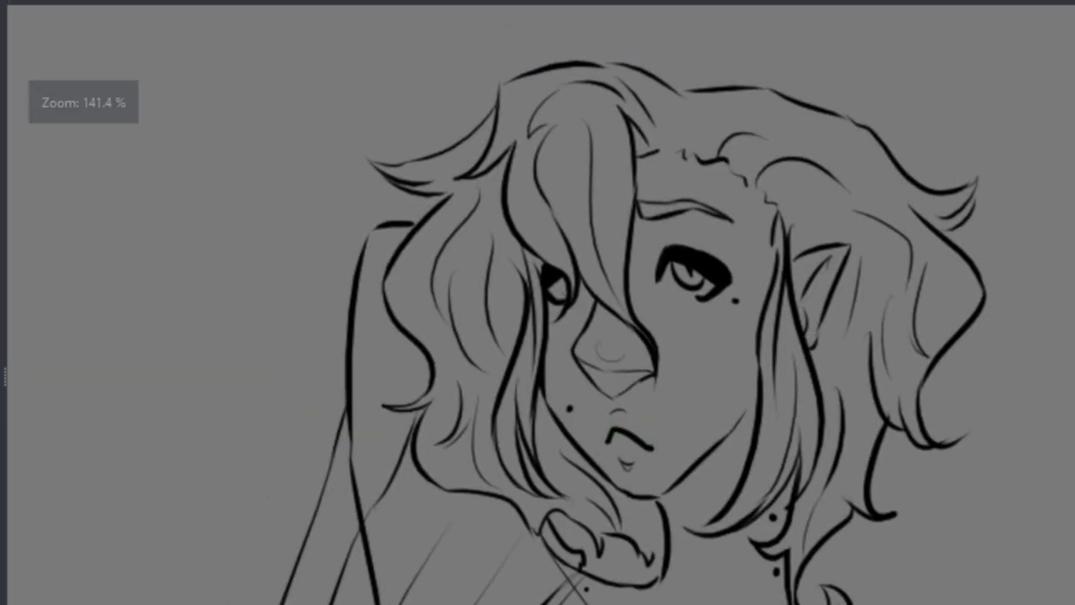
pyautogui.moveTo(571, 278)
pyautogui.mouseDown()
pyautogui.moveTo(605, 470)
pyautogui.moveTo(798, 336)
pyautogui.mouseUp()
pyautogui.moveTo(672, 588)
pyautogui.mouseDown()
pyautogui.moveTo(602, 212)
pyautogui.moveTo(549, 300)
pyautogui.mouseUp()
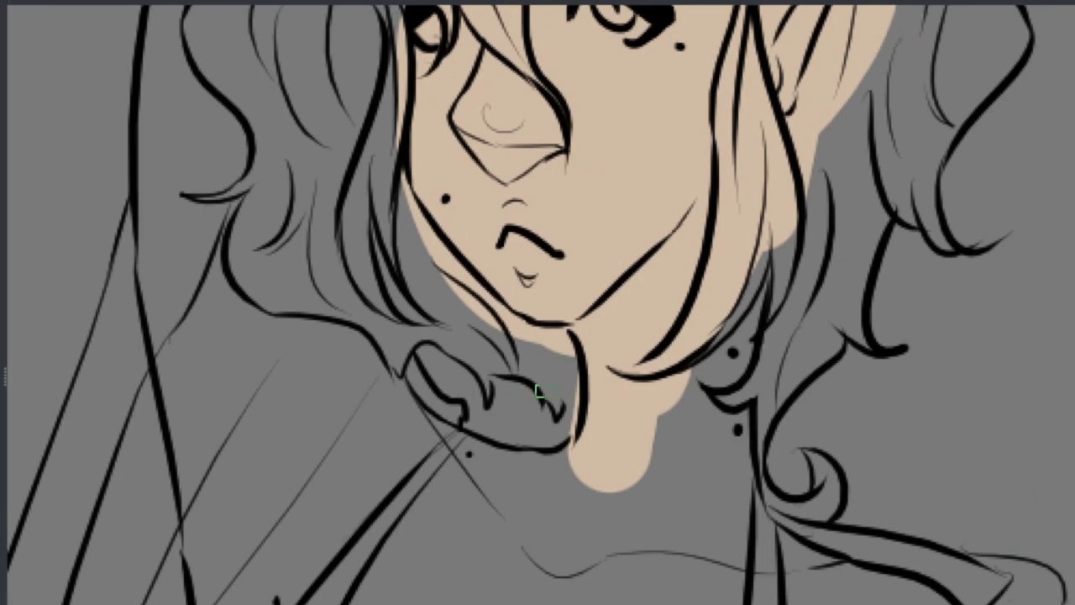
# Step: Extend the beige skin tone over the near shoulder, the rest of the neck, the upper chest and the far shoulder
pyautogui.moveTo(336, 336)
pyautogui.mouseDown()
pyautogui.moveTo(588, 470)
pyautogui.moveTo(252, 588)
pyautogui.moveTo(193, 403)
pyautogui.moveTo(443, 441)
pyautogui.mouseUp()
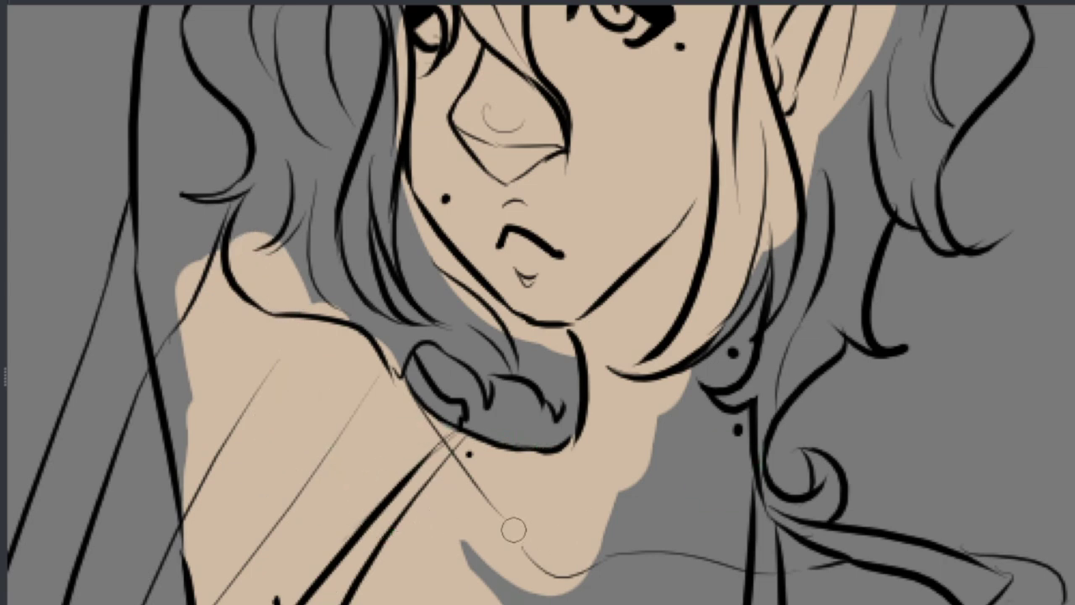
pyautogui.moveTo(514, 529)
pyautogui.mouseDown()
pyautogui.moveTo(720, 243)
pyautogui.moveTo(848, 588)
pyautogui.moveTo(932, 601)
pyautogui.mouseUp()
pyautogui.scroll(-2, 605, 445)
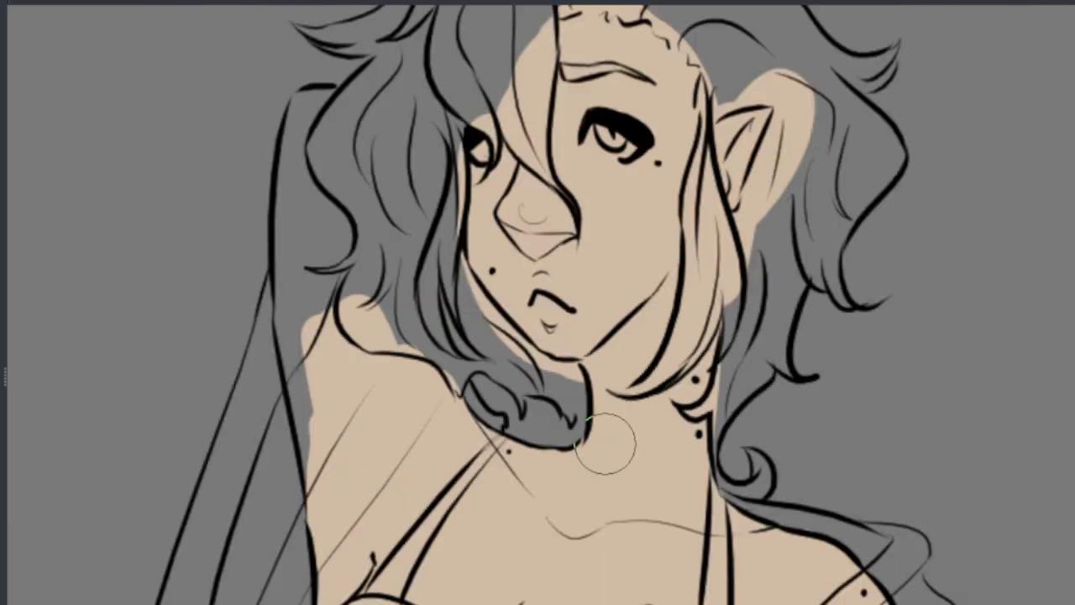
# Step: Fill the raised arm beside the hair with the beige skin tone up to its outer line
pyautogui.scroll(2, 605, 446)
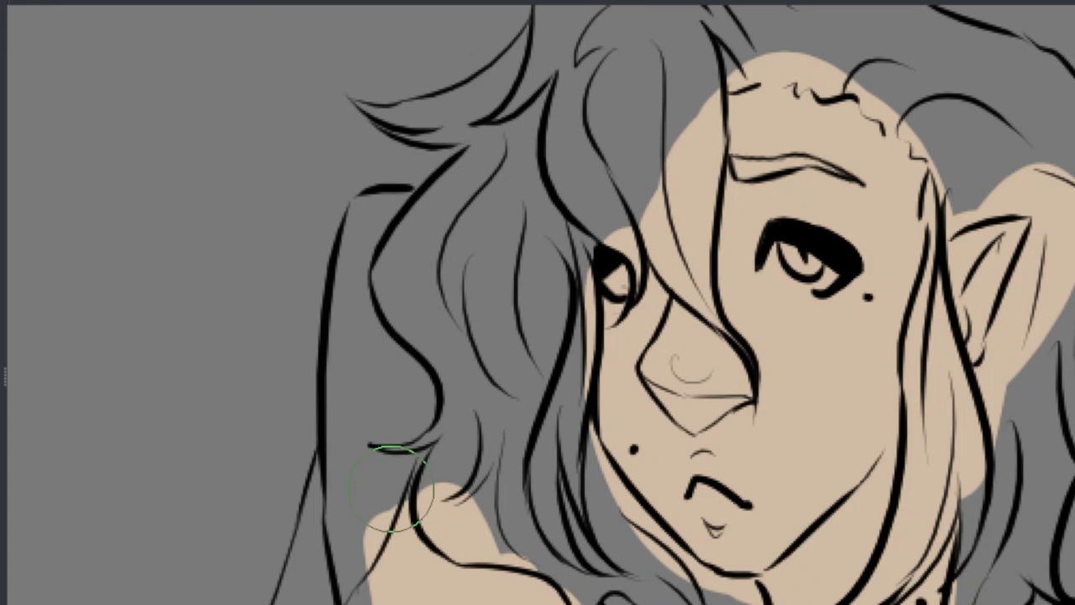
pyautogui.scroll(-1, 395, 420)
pyautogui.moveTo(420, 155); pyautogui.dragTo(394, 588)
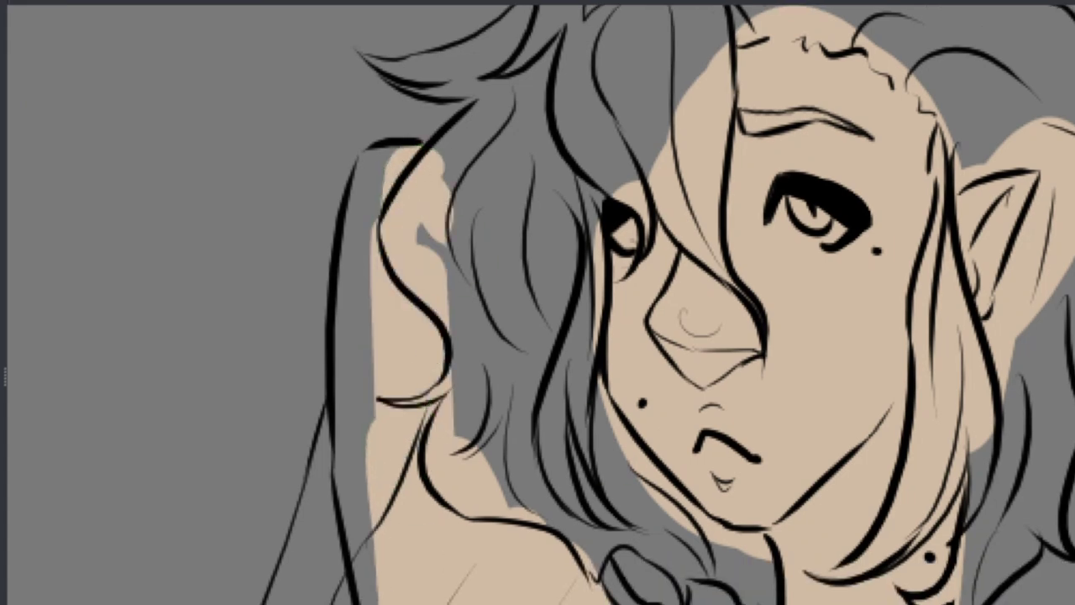
pyautogui.moveTo(401, 188); pyautogui.dragTo(357, 538)
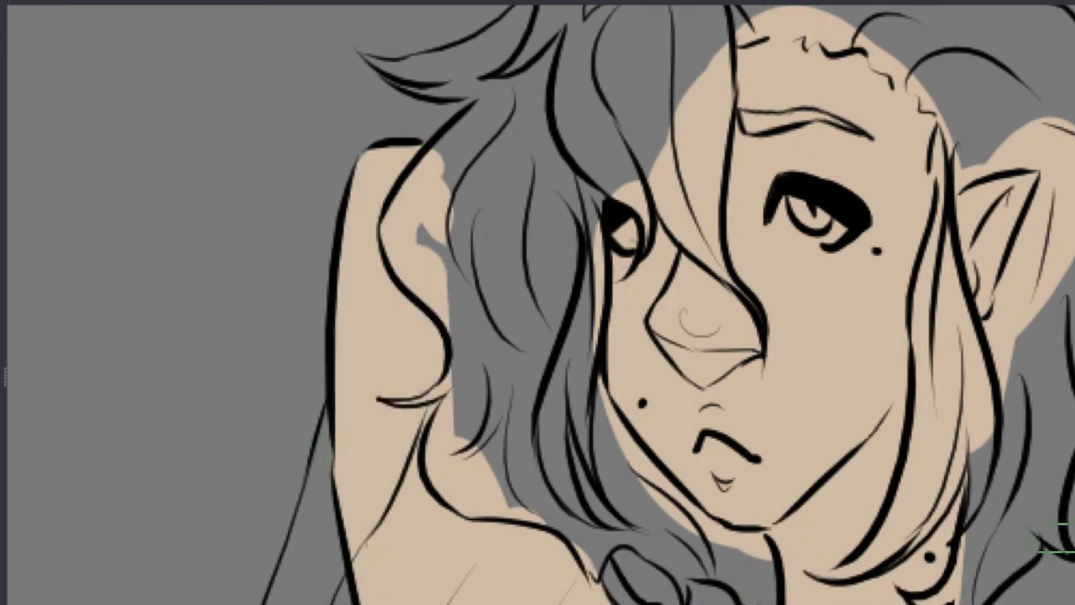
# Step: Fill the lowered arm from the shoulder to the elbow with the beige skin tone, following its inked edges
pyautogui.scroll(-5, 537, 336)
pyautogui.scroll(5, 638, 504)
pyautogui.moveTo(579, 168)
pyautogui.mouseDown()
pyautogui.moveTo(665, 562)
pyautogui.moveTo(664, 159)
pyautogui.moveTo(723, 271)
pyautogui.moveTo(739, 409)
pyautogui.mouseUp()
pyautogui.moveTo(510, 470); pyautogui.dragTo(473, 222)
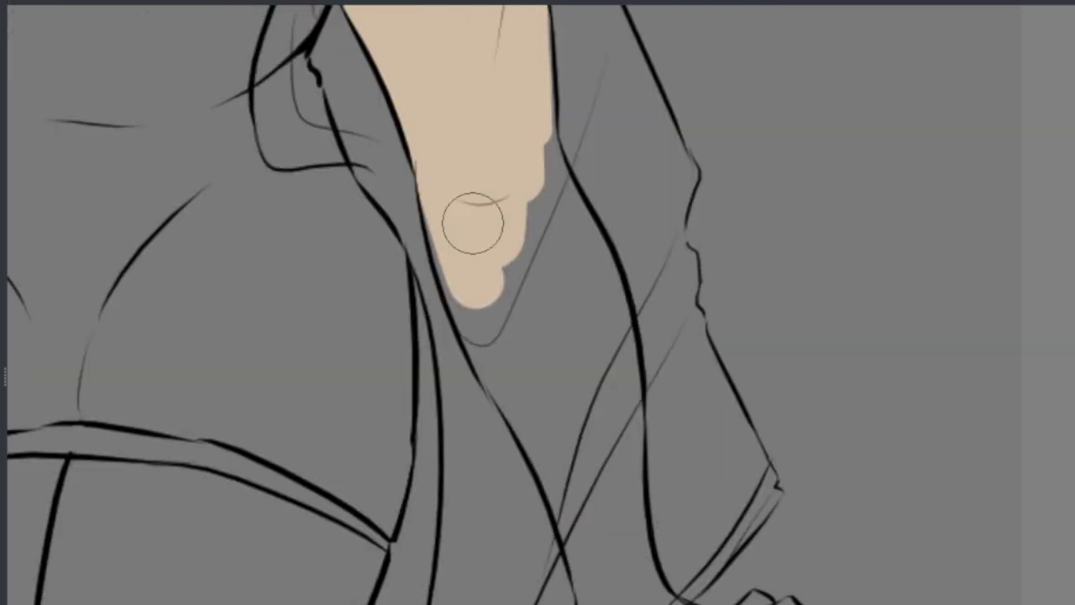
pyautogui.scroll(3, 473, 222)
pyautogui.moveTo(422, 312)
pyautogui.mouseDown()
pyautogui.moveTo(479, 580)
pyautogui.moveTo(576, 209)
pyautogui.moveTo(689, 521)
pyautogui.mouseUp()
pyautogui.scroll(-3, 648, 341)
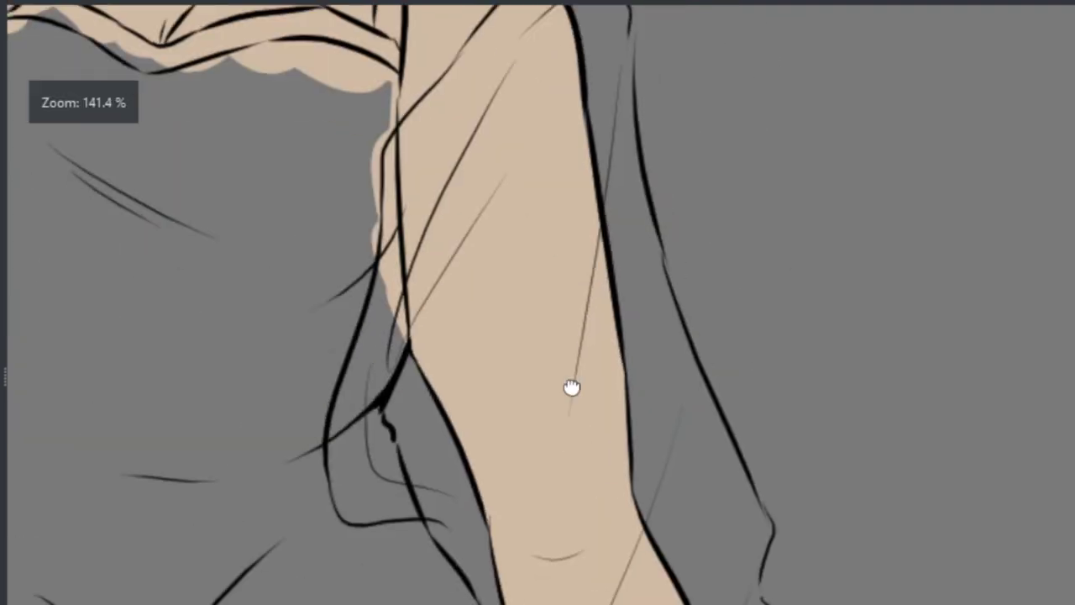
# Step: Continue the beige skin tone down the lowered forearm and into the resting hand
pyautogui.scroll(3, 571, 386)
pyautogui.moveTo(532, 188)
pyautogui.mouseDown()
pyautogui.moveTo(575, 294)
pyautogui.moveTo(505, 429)
pyautogui.moveTo(534, 600)
pyautogui.mouseUp()
pyautogui.moveTo(588, 579)
pyautogui.mouseDown()
pyautogui.moveTo(643, 583)
pyautogui.moveTo(682, 552)
pyautogui.moveTo(764, 523)
pyautogui.moveTo(746, 601)
pyautogui.mouseUp()
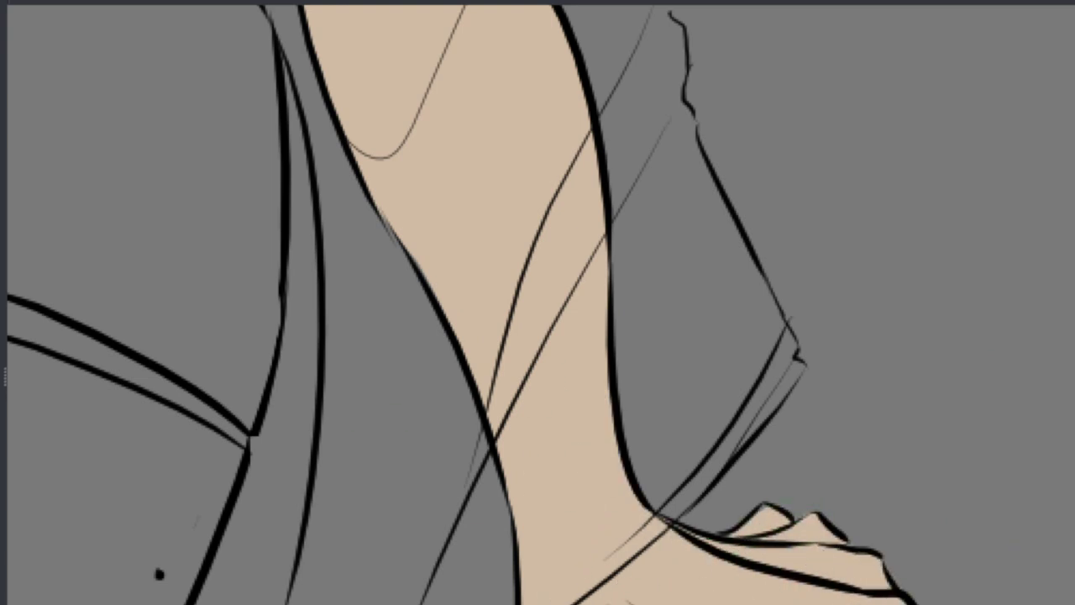
# Step: Fill the legs below the dress hem with the beige skin tone, overlapping slightly above the hem line
pyautogui.scroll(3, 815, 456)
pyautogui.scroll(-5, 816, 456)
pyautogui.scroll(5, 600, 284)
pyautogui.moveTo(609, 134)
pyautogui.mouseDown()
pyautogui.moveTo(600, 284)
pyautogui.moveTo(996, 260)
pyautogui.moveTo(840, 588)
pyautogui.moveTo(630, 504)
pyautogui.moveTo(944, 372)
pyautogui.moveTo(283, 377)
pyautogui.moveTo(353, 537)
pyautogui.mouseUp()
pyautogui.moveTo(504, 588)
pyautogui.mouseDown()
pyautogui.moveTo(496, 392)
pyautogui.moveTo(382, 554)
pyautogui.mouseUp()
# Step: Colour the facial features with white in both eyes, a red iris in the fully visible eye and dark red lips
pyautogui.scroll(10, 537, 302)
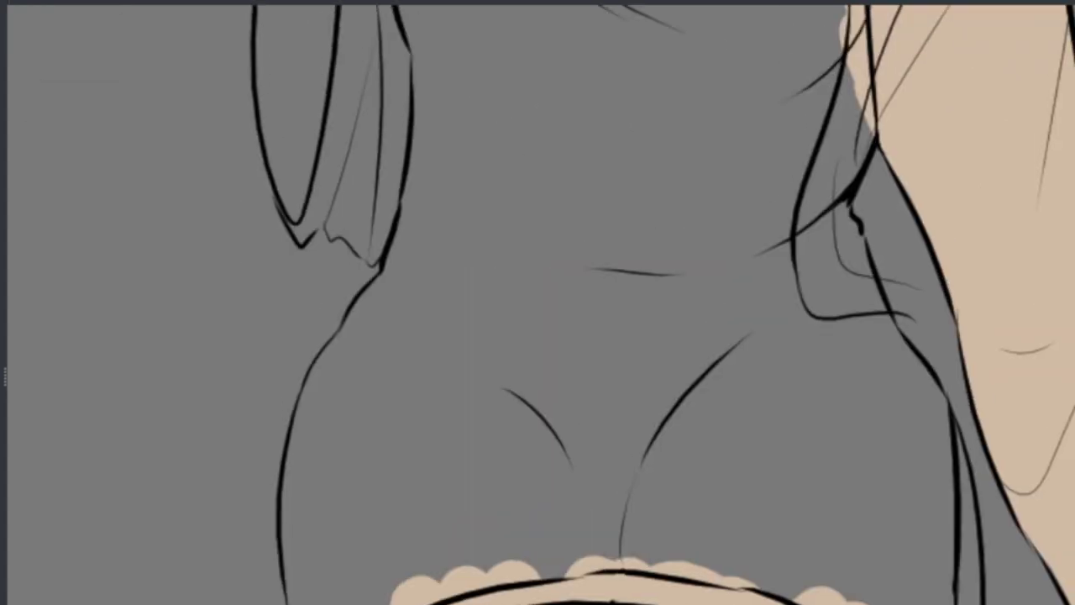
pyautogui.scroll(5, 378, 449)
pyautogui.scroll(3, 663, 338)
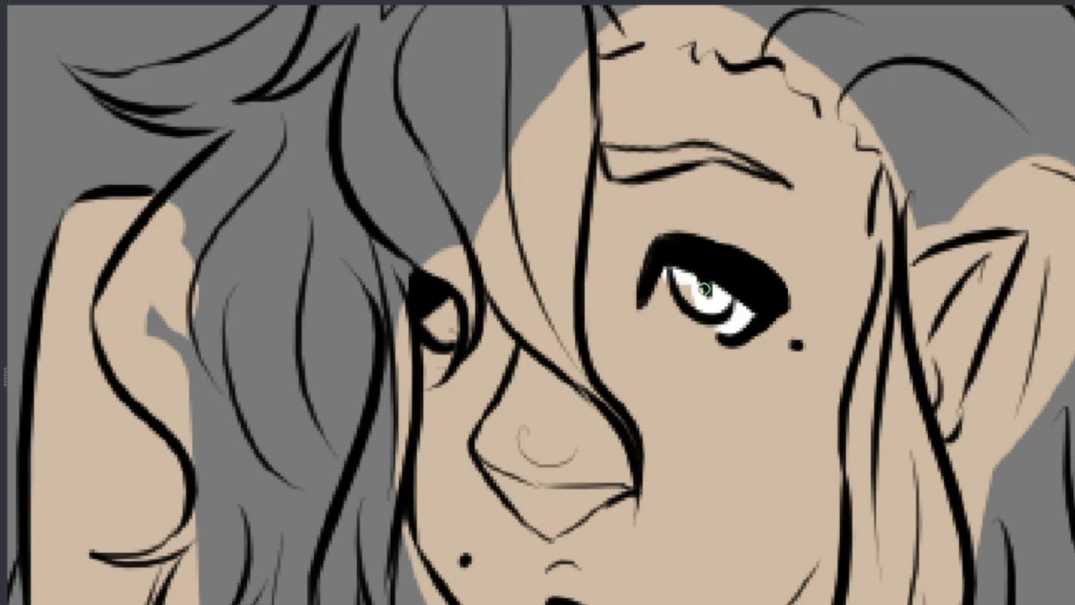
pyautogui.scroll(-5, 450, 309)
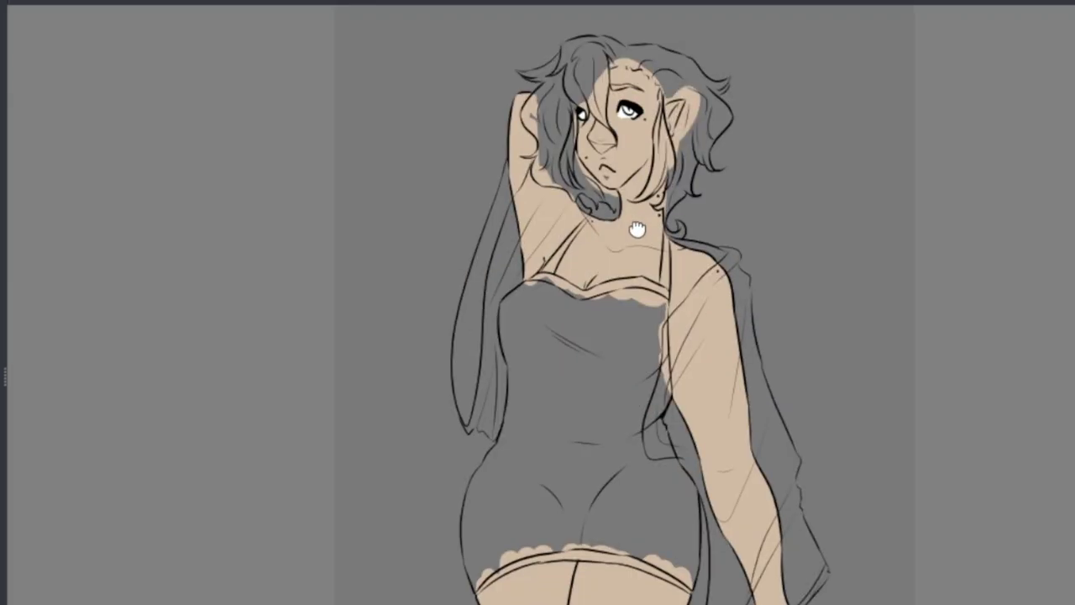
pyautogui.scroll(5, 634, 303)
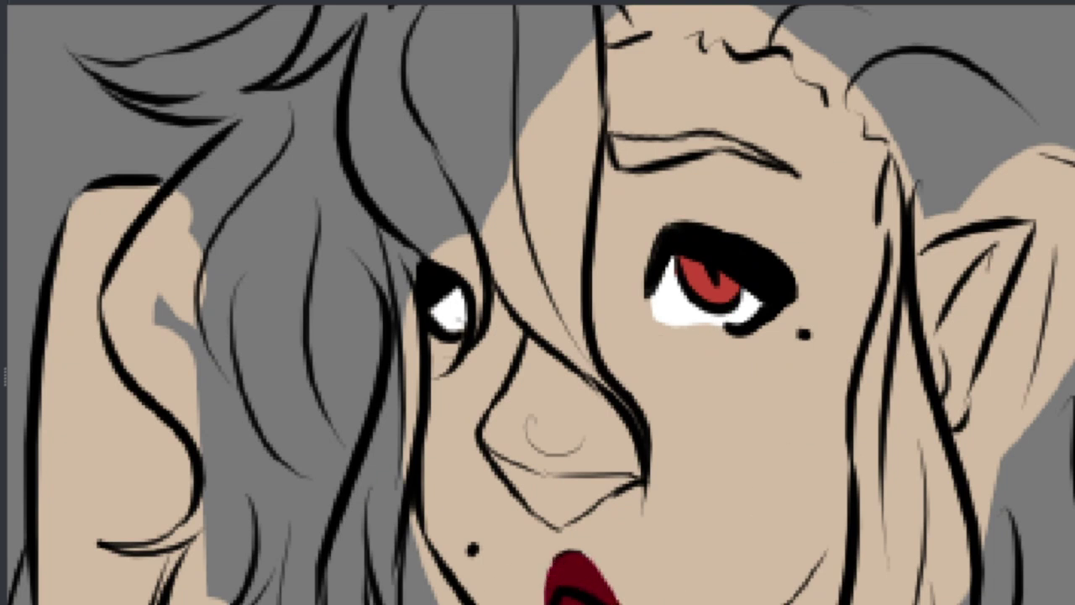
# Step: Fill the eyebrow, the long bangs and the crown of the hair with flat dark brown
pyautogui.moveTo(487, 218)
pyautogui.mouseDown()
pyautogui.moveTo(432, 100)
pyautogui.moveTo(454, 252)
pyautogui.moveTo(492, 173)
pyautogui.moveTo(596, 368)
pyautogui.moveTo(554, 93)
pyautogui.mouseUp()
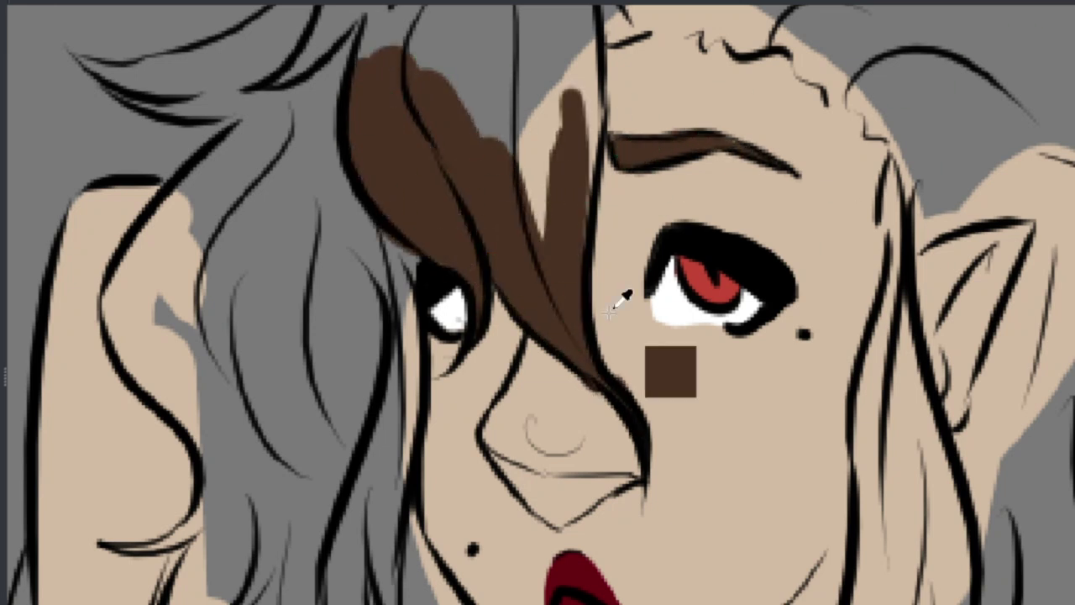
pyautogui.moveTo(542, 252); pyautogui.dragTo(563, 51)
pyautogui.moveTo(301, 111); pyautogui.dragTo(376, 346)
pyautogui.moveTo(504, 219)
pyautogui.mouseDown()
pyautogui.moveTo(376, 347)
pyautogui.moveTo(432, 165)
pyautogui.moveTo(749, 211)
pyautogui.moveTo(607, 291)
pyautogui.moveTo(774, 224)
pyautogui.mouseUp()
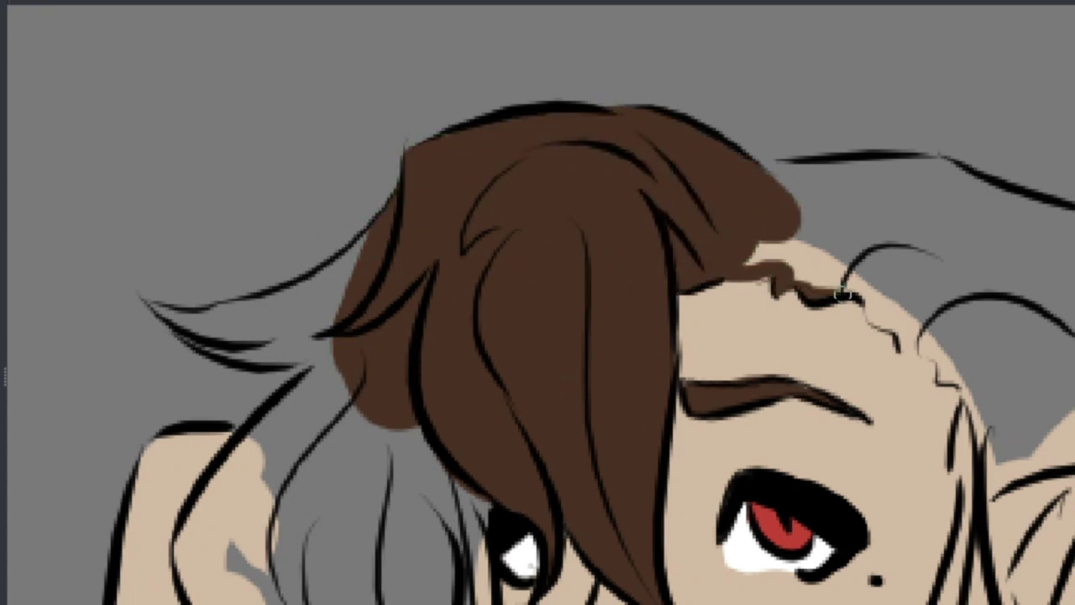
# Step: Fill the hair from the jagged hairline around the ear out to the flicked outer curls with dark brown
pyautogui.moveTo(843, 296); pyautogui.dragTo(973, 442)
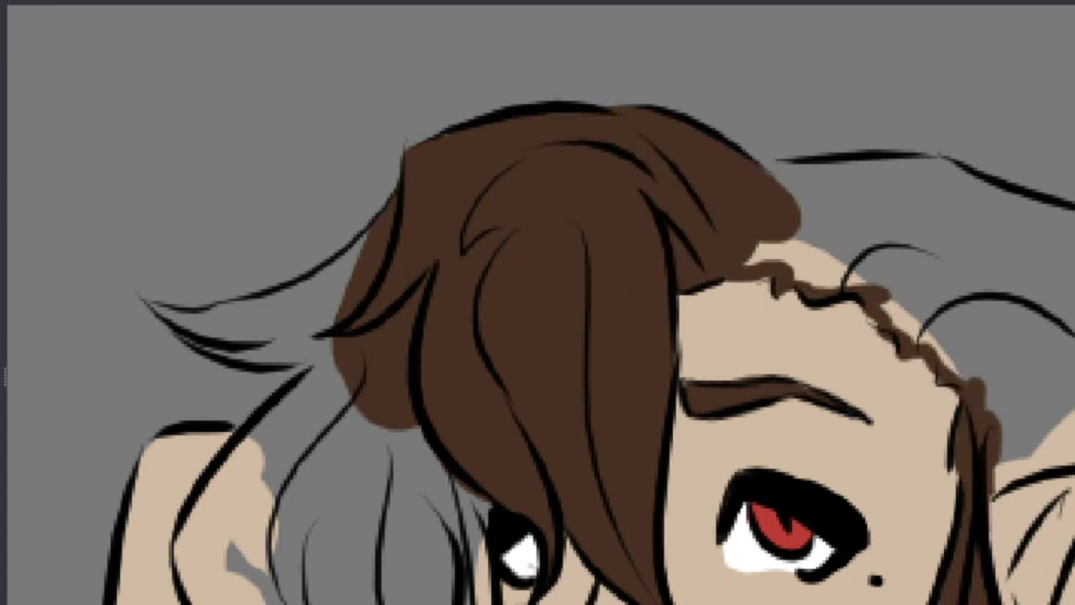
pyautogui.moveTo(915, 243)
pyautogui.mouseDown()
pyautogui.moveTo(734, 209)
pyautogui.moveTo(1056, 228)
pyautogui.moveTo(915, 293)
pyautogui.moveTo(994, 458)
pyautogui.moveTo(1068, 420)
pyautogui.mouseUp()
pyautogui.scroll(-3, 538, 303)
pyautogui.scroll(3, 432, 252)
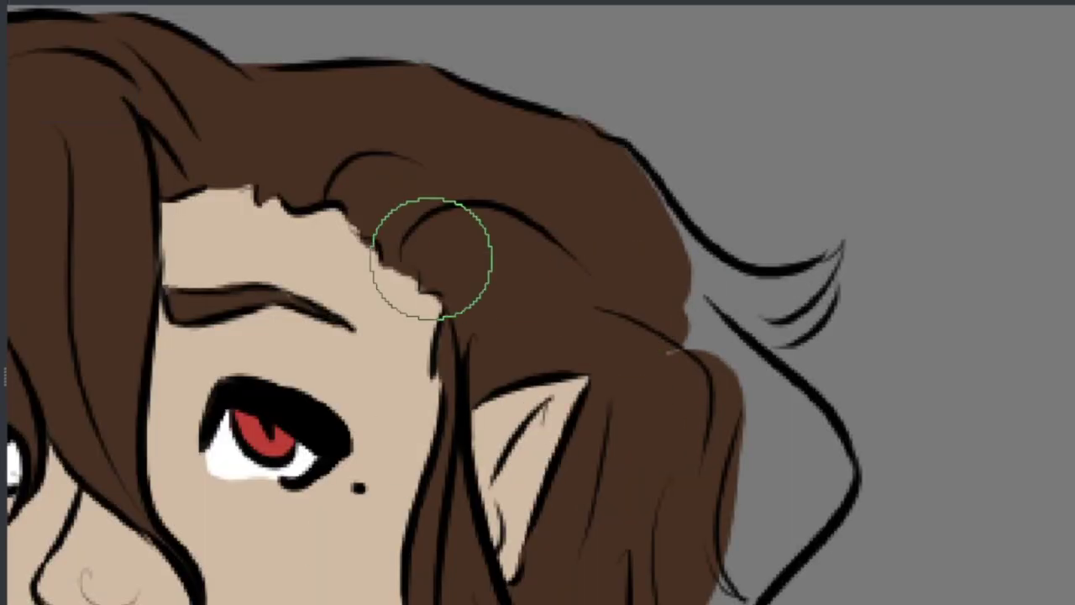
pyautogui.moveTo(432, 252)
pyautogui.mouseDown()
pyautogui.moveTo(597, 162)
pyautogui.moveTo(700, 262)
pyautogui.moveTo(801, 286)
pyautogui.mouseUp()
pyautogui.moveTo(732, 332)
pyautogui.mouseDown()
pyautogui.moveTo(799, 439)
pyautogui.moveTo(621, 601)
pyautogui.mouseUp()
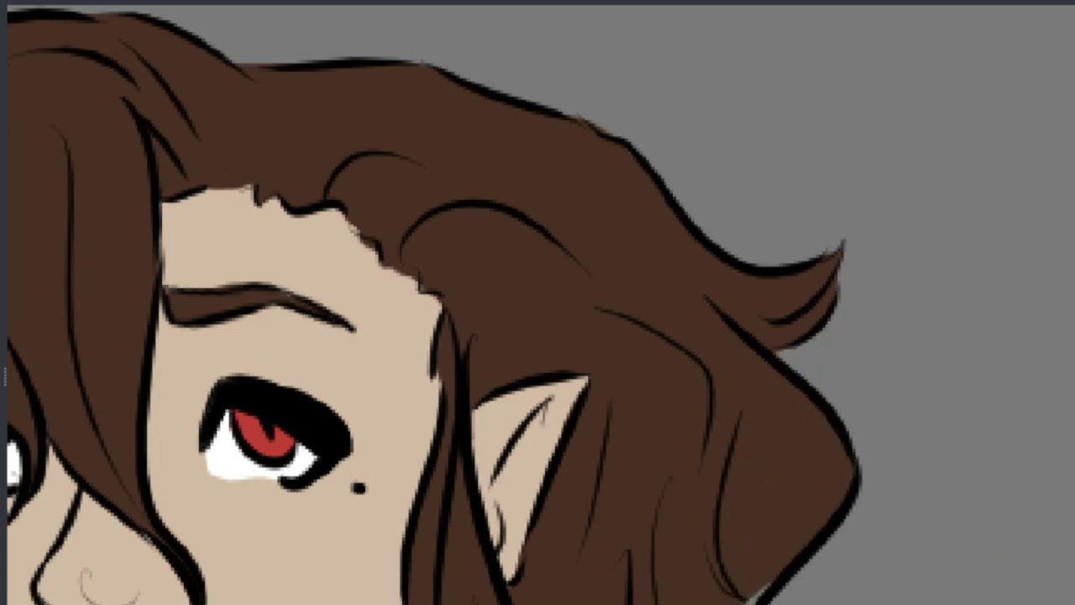
# Step: Fill the lower hair locks beside the jaw and neck with dark brown, down to the curl above the shoulder
pyautogui.scroll(-1, 583, 475)
pyautogui.scroll(-5, 579, 361)
pyautogui.moveTo(575, 243)
pyautogui.mouseDown()
pyautogui.moveTo(533, 358)
pyautogui.moveTo(459, 521)
pyautogui.moveTo(366, 534)
pyautogui.moveTo(444, 526)
pyautogui.moveTo(476, 501)
pyautogui.moveTo(482, 523)
pyautogui.moveTo(548, 445)
pyautogui.moveTo(616, 460)
pyautogui.moveTo(609, 373)
pyautogui.moveTo(586, 548)
pyautogui.mouseUp()
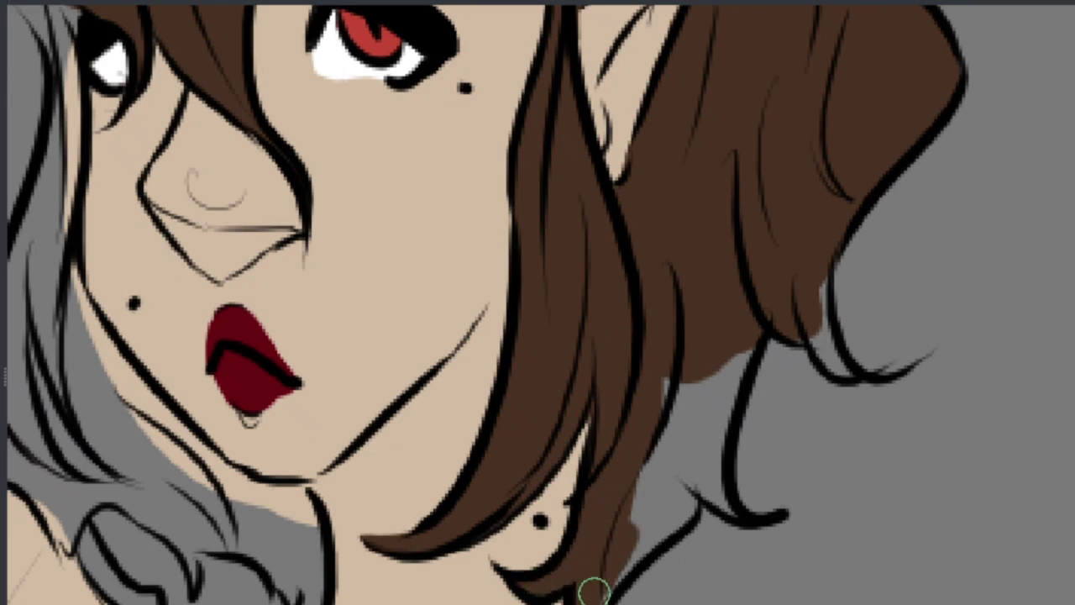
pyautogui.moveTo(593, 592); pyautogui.dragTo(716, 418)
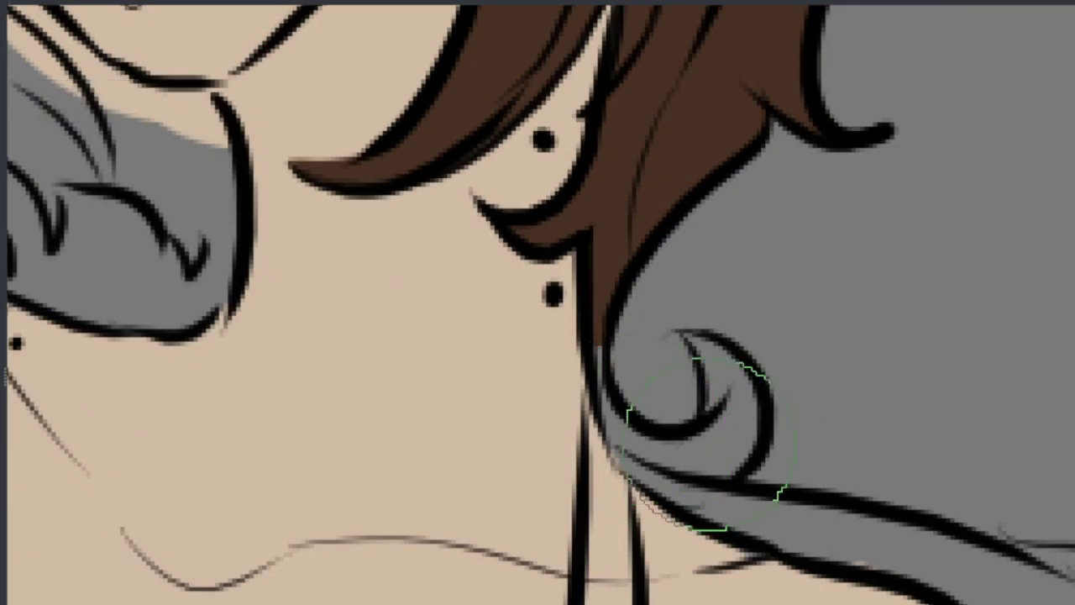
pyautogui.moveTo(731, 361)
pyautogui.mouseDown()
pyautogui.moveTo(719, 425)
pyautogui.moveTo(609, 395)
pyautogui.moveTo(722, 477)
pyautogui.mouseUp()
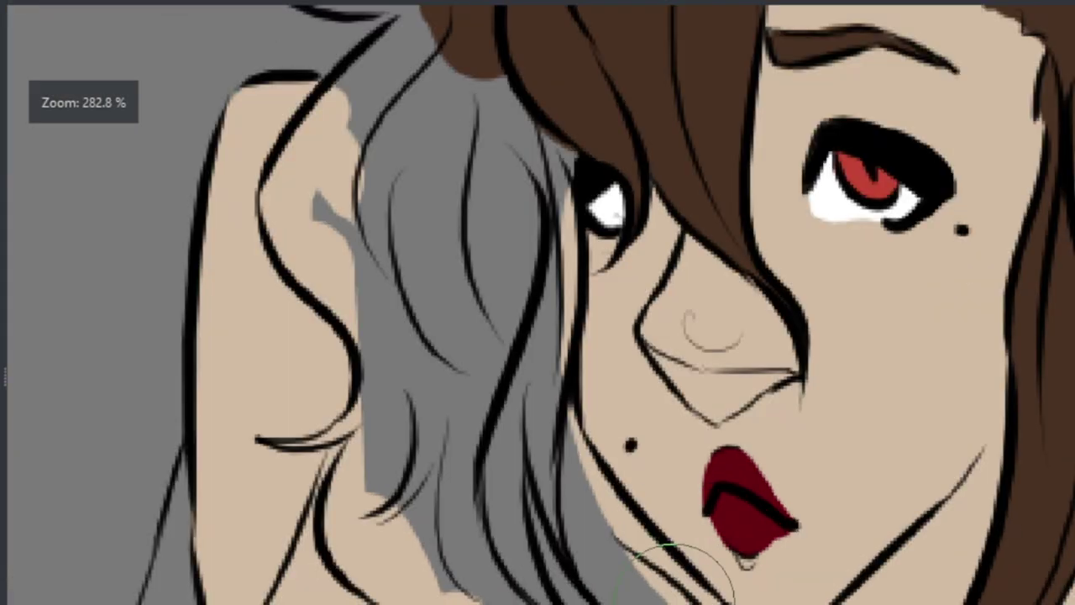
# Step: Fill the wavy hair locks beside the partly hidden eye, out to the raised arm, with flat dark brown
pyautogui.moveTo(500, 420)
pyautogui.mouseDown()
pyautogui.moveTo(550, 235)
pyautogui.moveTo(571, 463)
pyautogui.moveTo(621, 580)
pyautogui.mouseUp()
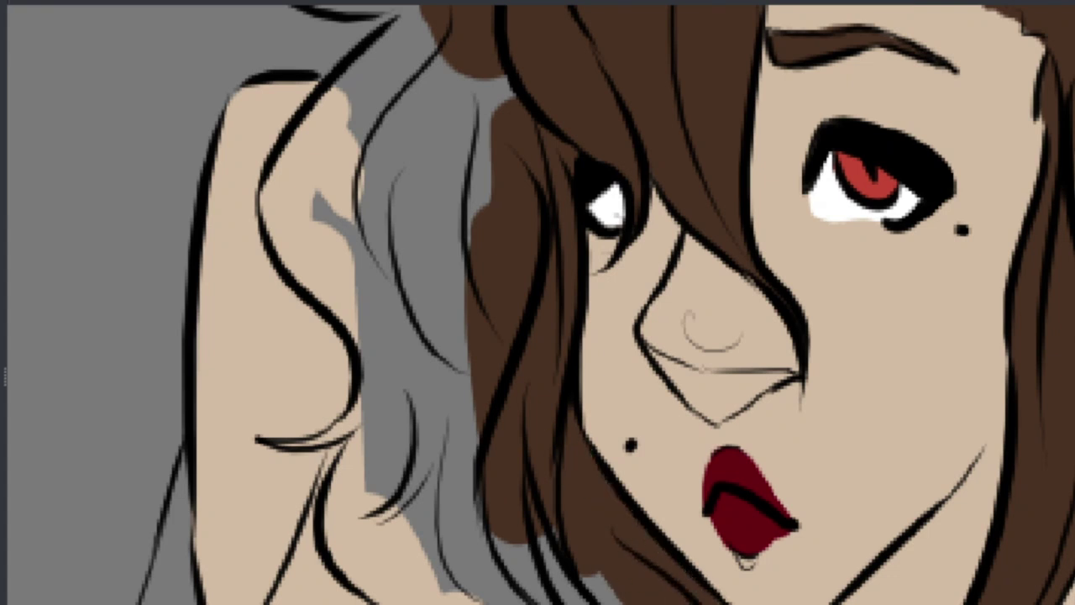
pyautogui.moveTo(517, 571); pyautogui.dragTo(597, 601)
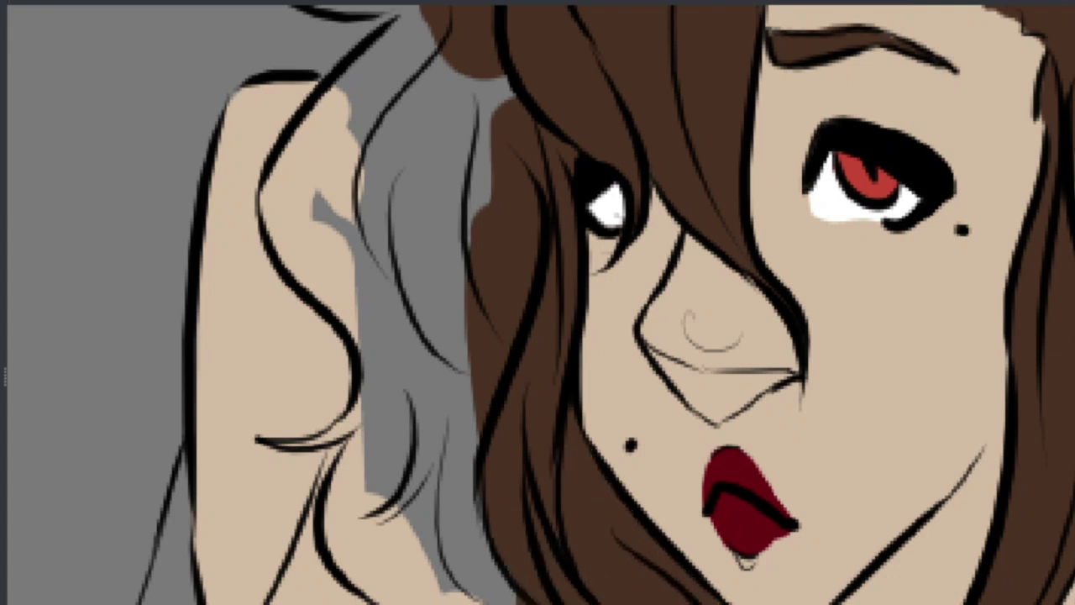
pyautogui.moveTo(529, 166)
pyautogui.mouseDown()
pyautogui.moveTo(394, 154)
pyautogui.moveTo(306, 225)
pyautogui.moveTo(437, 36)
pyautogui.moveTo(304, 229)
pyautogui.moveTo(371, 317)
pyautogui.moveTo(377, 410)
pyautogui.mouseUp()
pyautogui.keyDown('ctrl'); pyautogui.click(392, 395); pyautogui.keyUp('ctrl')
pyautogui.moveTo(403, 377)
pyautogui.mouseDown()
pyautogui.moveTo(359, 462)
pyautogui.moveTo(405, 589)
pyautogui.moveTo(511, 524)
pyautogui.mouseUp()
# Step: Fill the hair ends under the chin with dark brown up to their outlines
pyautogui.scroll(5, 511, 524)
pyautogui.moveTo(579, 395)
pyautogui.mouseDown()
pyautogui.moveTo(566, 427)
pyautogui.moveTo(392, 361)
pyautogui.moveTo(614, 255)
pyautogui.moveTo(652, 277)
pyautogui.mouseUp()
pyautogui.scroll(-2, 531, 319)
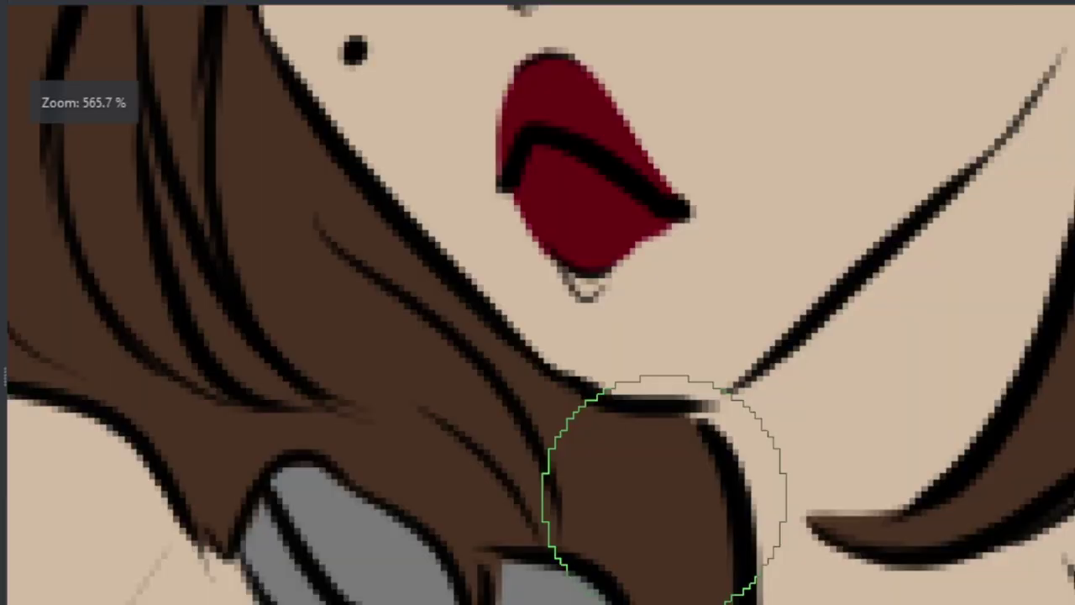
pyautogui.moveTo(647, 492); pyautogui.dragTo(709, 504)
pyautogui.scroll(-5, 708, 504)
# Step: Block in the dress bodice and waist with flat near-black, from beneath the neckline trim down to the hips
pyautogui.scroll(3, 638, 336)
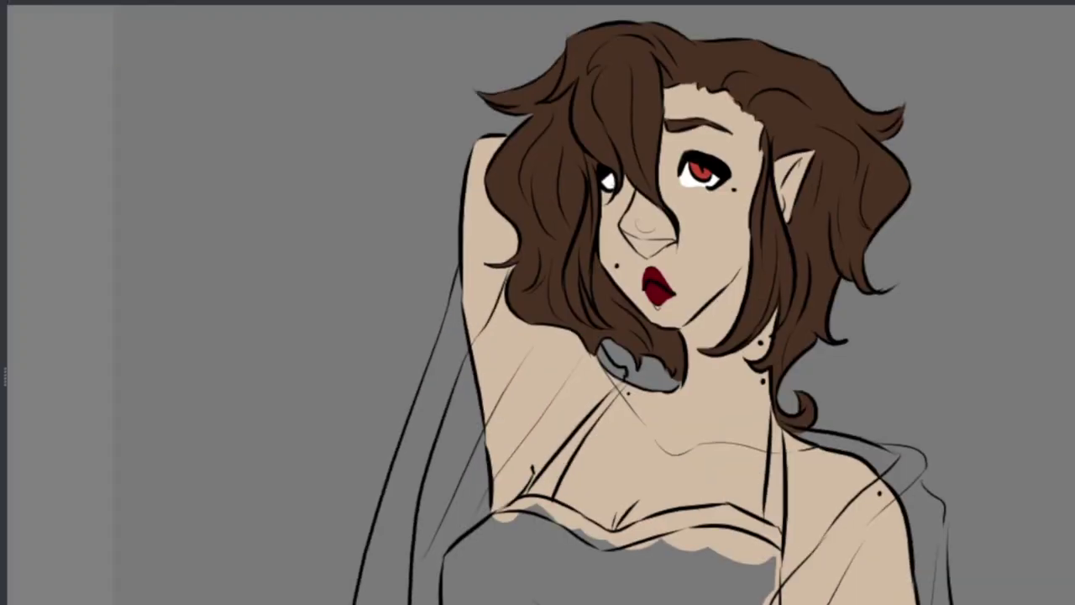
pyautogui.scroll(3, 605, 546)
pyautogui.moveTo(639, 521)
pyautogui.mouseDown()
pyautogui.moveTo(485, 260)
pyautogui.moveTo(655, 297)
pyautogui.moveTo(1029, 278)
pyautogui.moveTo(1003, 546)
pyautogui.mouseUp()
pyautogui.scroll(-2, 1004, 538)
pyautogui.moveTo(886, 319)
pyautogui.mouseDown()
pyautogui.moveTo(929, 444)
pyautogui.moveTo(911, 542)
pyautogui.mouseUp()
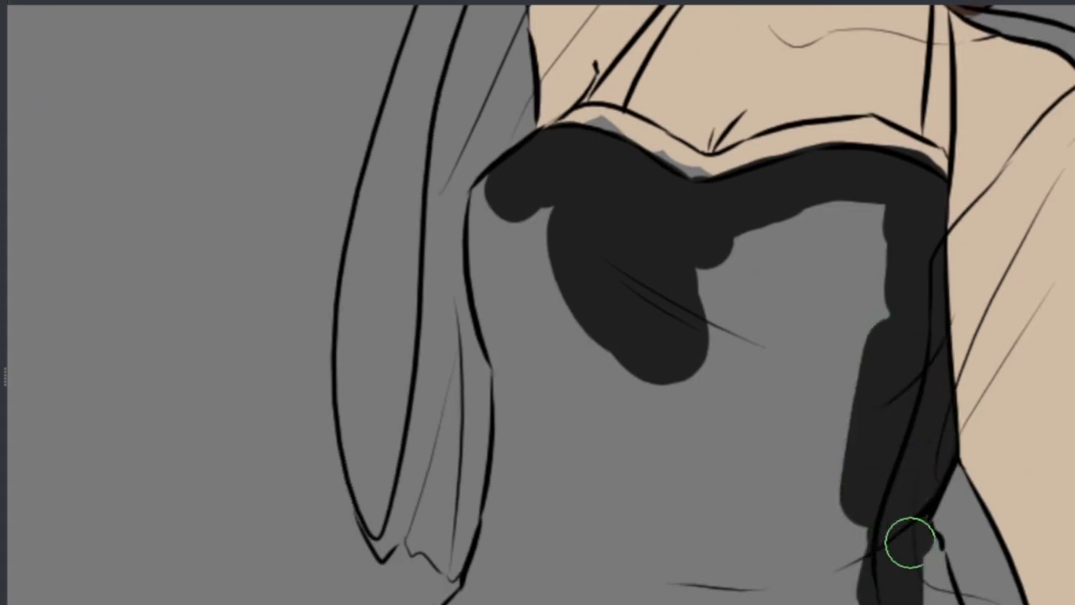
pyautogui.moveTo(638, 538)
pyautogui.mouseDown()
pyautogui.moveTo(495, 231)
pyautogui.moveTo(780, 593)
pyautogui.moveTo(862, 509)
pyautogui.moveTo(518, 388)
pyautogui.moveTo(480, 588)
pyautogui.mouseUp()
# Step: Fill the skirt of the dress with near-black across the hips and down to the hem trim
pyautogui.scroll(-2, 480, 588)
pyautogui.scroll(3, 480, 588)
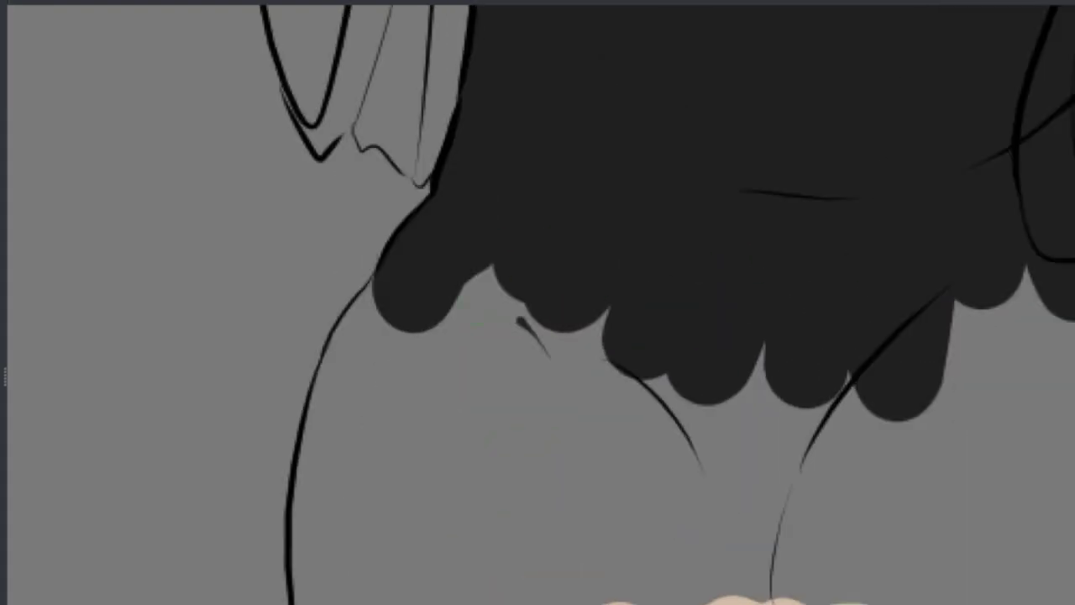
pyautogui.moveTo(394, 361)
pyautogui.mouseDown()
pyautogui.moveTo(739, 338)
pyautogui.moveTo(966, 420)
pyautogui.mouseUp()
pyautogui.scroll(-2, 856, 310)
pyautogui.moveTo(857, 310)
pyautogui.mouseDown()
pyautogui.moveTo(982, 549)
pyautogui.moveTo(854, 482)
pyautogui.moveTo(739, 320)
pyautogui.mouseUp()
pyautogui.moveTo(223, 149)
pyautogui.mouseDown()
pyautogui.moveTo(108, 151)
pyautogui.moveTo(86, 404)
pyautogui.moveTo(84, 395)
pyautogui.moveTo(123, 569)
pyautogui.moveTo(377, 423)
pyautogui.moveTo(651, 308)
pyautogui.moveTo(165, 319)
pyautogui.moveTo(331, 398)
pyautogui.mouseUp()
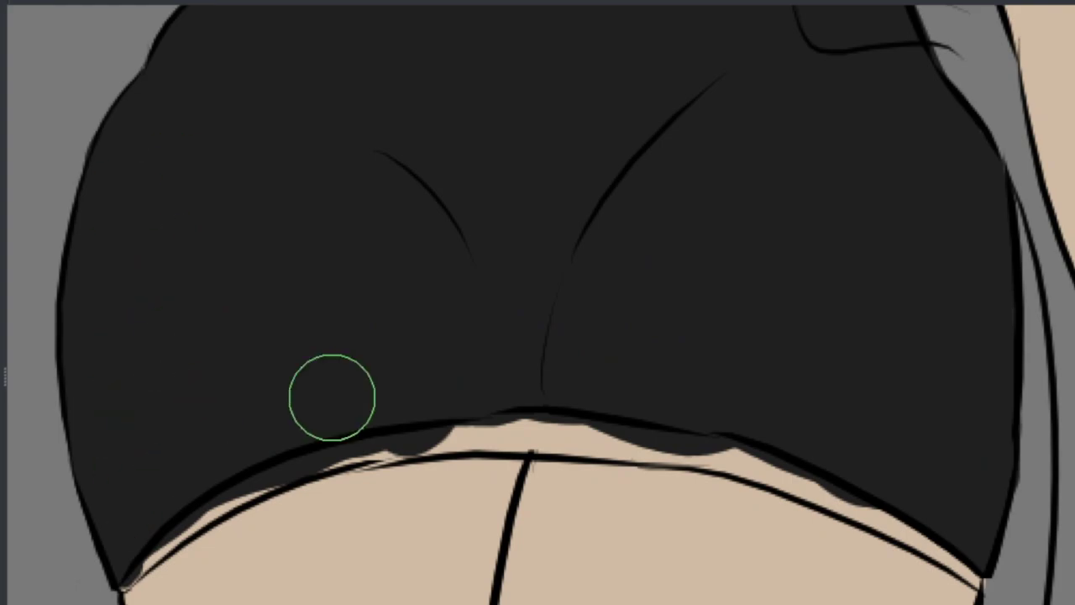
# Step: Colour the thumbnail of the lowered hand dark red
pyautogui.scroll(-2, 331, 398)
pyautogui.scroll(-2, 680, 502)
pyautogui.scroll(5, 680, 503)
pyautogui.moveTo(638, 483)
pyautogui.mouseDown()
pyautogui.moveTo(686, 519)
pyautogui.moveTo(815, 542)
pyautogui.mouseUp()
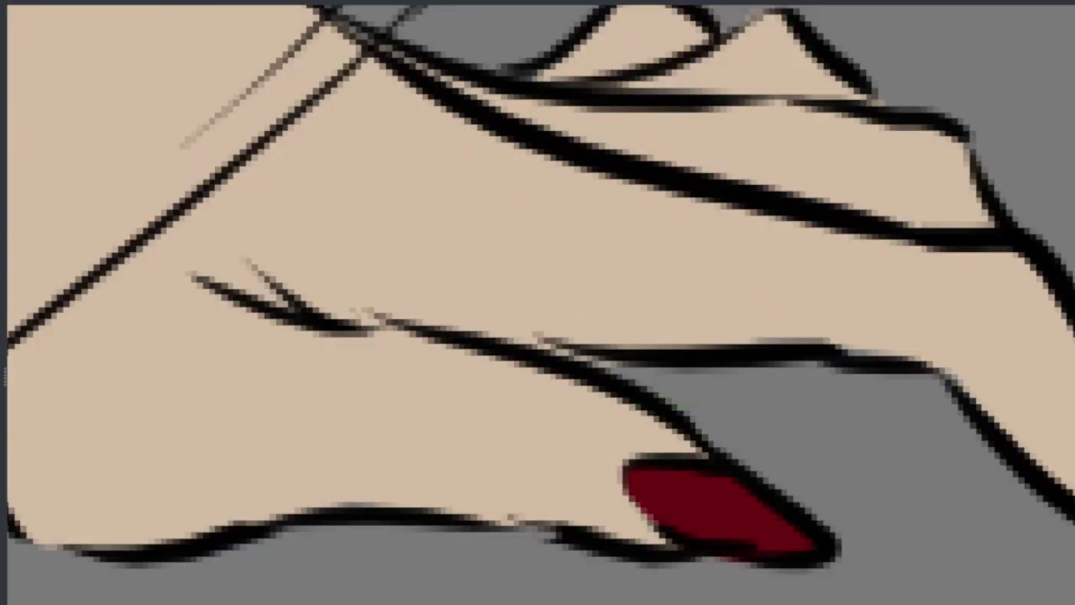
# Step: Colour the dress's neckline trim and halter straps dark red
pyautogui.scroll(-3, 699, 351)
pyautogui.moveTo(496, 504)
pyautogui.mouseDown()
pyautogui.moveTo(343, 496)
pyautogui.moveTo(648, 582)
pyautogui.moveTo(734, 543)
pyautogui.moveTo(1034, 508)
pyautogui.moveTo(873, 522)
pyautogui.mouseUp()
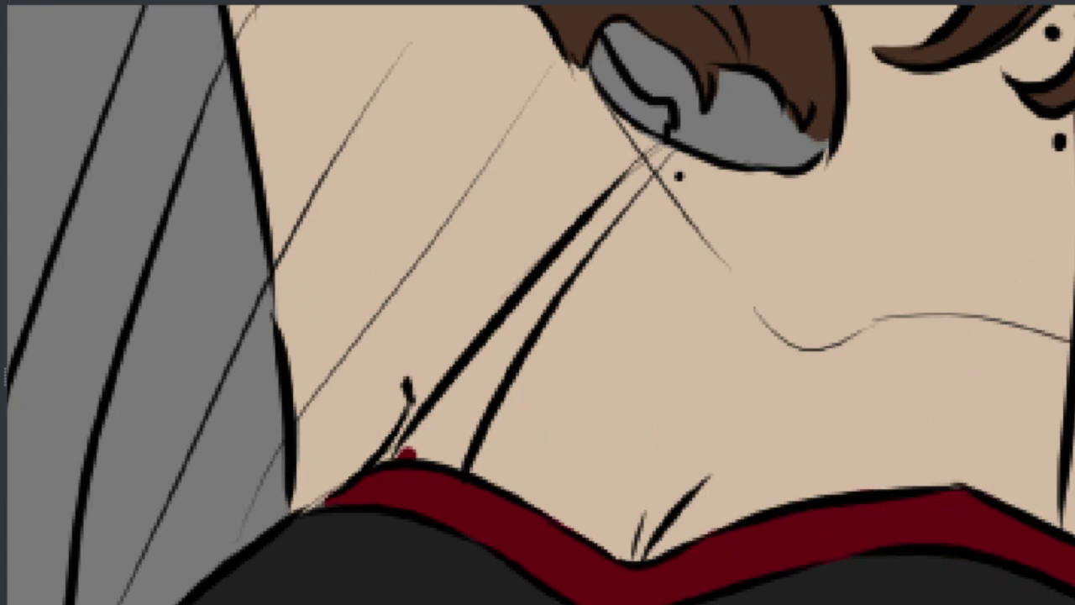
pyautogui.moveTo(466, 436)
pyautogui.mouseDown()
pyautogui.moveTo(324, 504)
pyautogui.moveTo(468, 410)
pyautogui.moveTo(667, 152)
pyautogui.mouseUp()
pyautogui.scroll(-4, 492, 383)
pyautogui.scroll(5, 492, 384)
# Step: Paint the trim along the dress hem dark red from one side seam to the other, using a smaller brush
pyautogui.moveTo(269, 429)
pyautogui.mouseDown()
pyautogui.moveTo(218, 488)
pyautogui.moveTo(507, 283)
pyautogui.moveTo(968, 196)
pyautogui.moveTo(964, 212)
pyautogui.mouseUp()
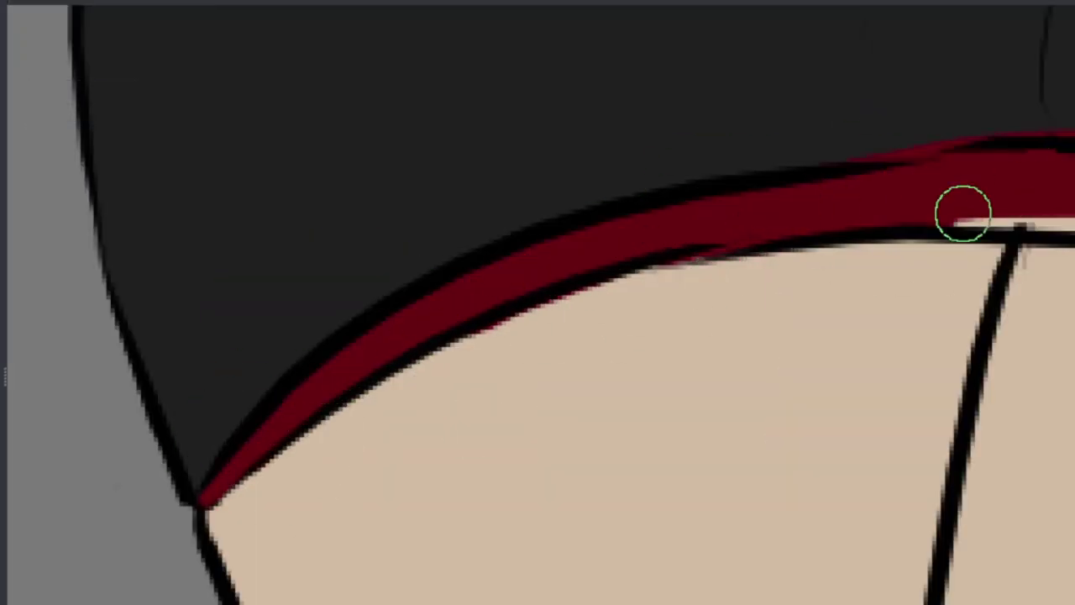
pyautogui.moveTo(1050, 303); pyautogui.dragTo(540, 301)
pyautogui.press('[')
pyautogui.moveTo(869, 427); pyautogui.dragTo(888, 405)
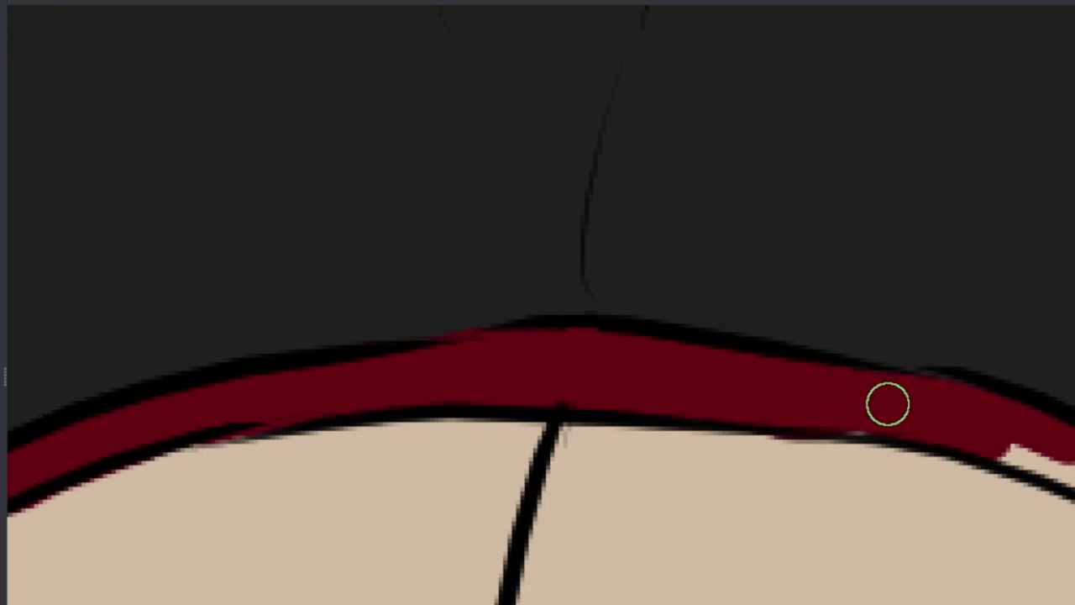
pyautogui.scroll(-3, 552, 348)
pyautogui.scroll(3, 653, 460)
pyautogui.moveTo(538, 416); pyautogui.dragTo(653, 461)
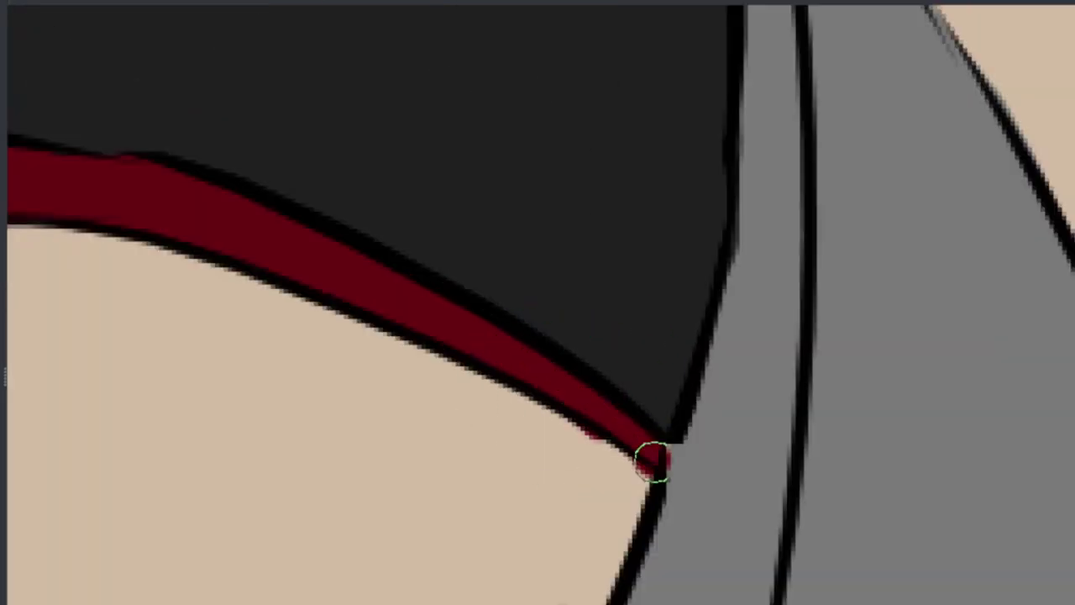
# Step: Pick up the red of the iris and start blocking in the robe sleeve around the raised upper arm
pyautogui.scroll(-5, 739, 257)
pyautogui.scroll(3, 739, 256)
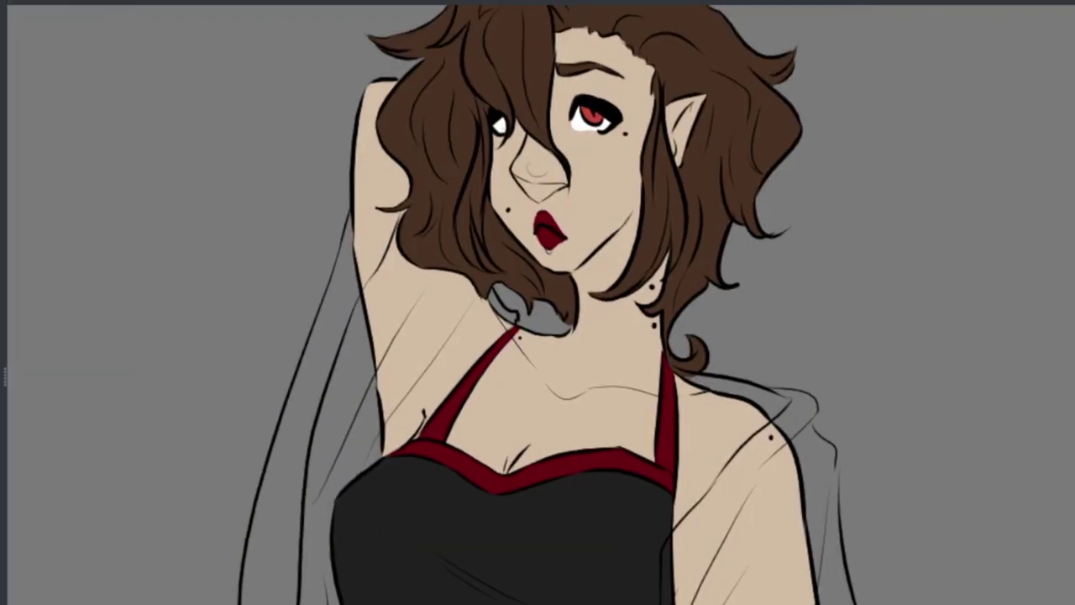
pyautogui.scroll(3, 512, 360)
pyautogui.moveTo(396, 540)
pyautogui.mouseDown()
pyautogui.moveTo(547, 428)
pyautogui.moveTo(764, 408)
pyautogui.moveTo(569, 348)
pyautogui.mouseUp()
pyautogui.scroll(5, 547, 428)
pyautogui.scroll(-5, 616, 277)
pyautogui.scroll(3, 577, 396)
pyautogui.scroll(-5, 570, 348)
pyautogui.scroll(5, 769, 273)
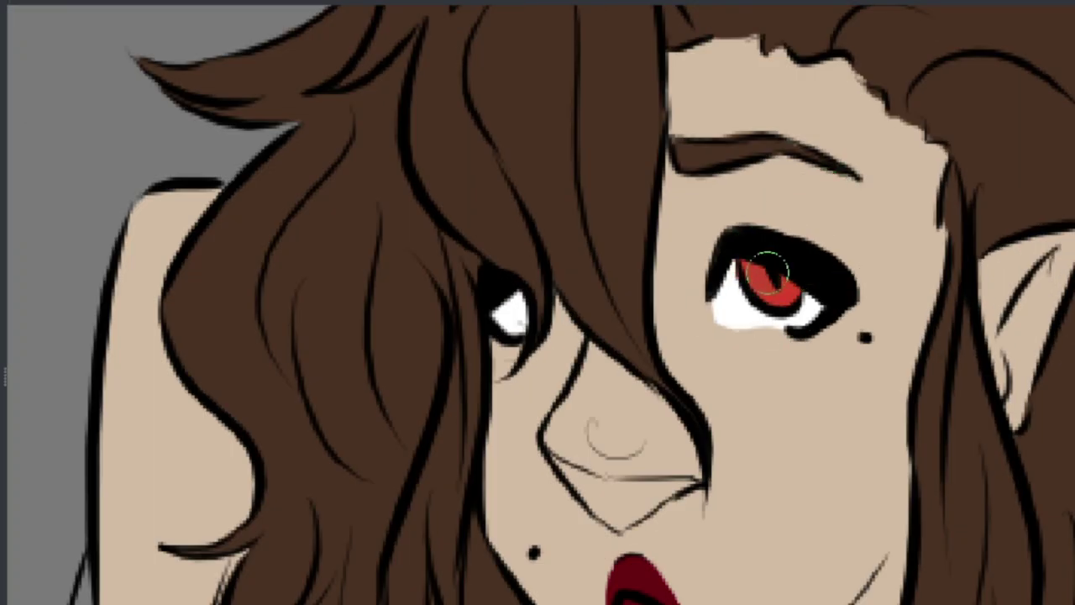
pyautogui.scroll(-5, 798, 299)
pyautogui.scroll(4, 504, 546)
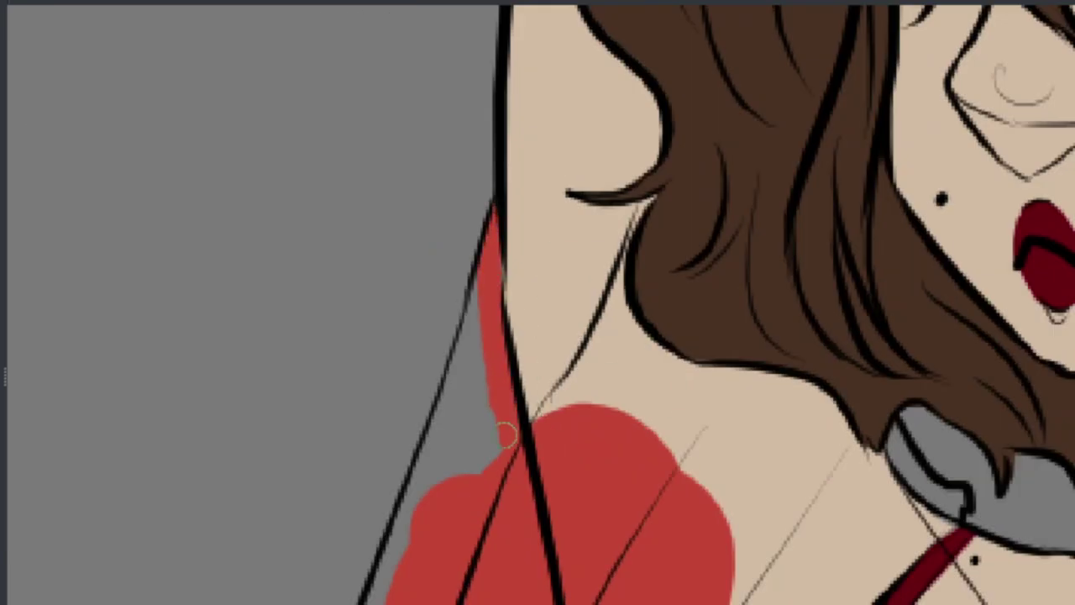
# Step: Fill the top of the raised arm's sleeve with red, up to the hair outline and the robe collar
pyautogui.moveTo(504, 433)
pyautogui.mouseDown()
pyautogui.moveTo(481, 286)
pyautogui.moveTo(454, 426)
pyautogui.moveTo(557, 424)
pyautogui.moveTo(624, 249)
pyautogui.mouseUp()
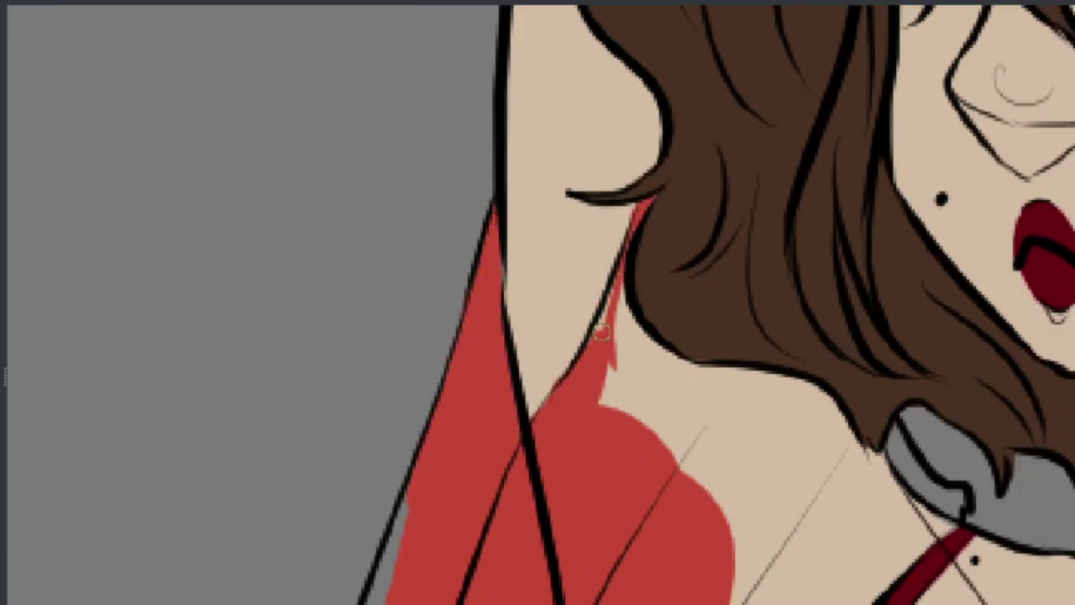
pyautogui.moveTo(602, 331)
pyautogui.mouseDown()
pyautogui.moveTo(614, 419)
pyautogui.moveTo(749, 511)
pyautogui.moveTo(730, 389)
pyautogui.moveTo(787, 406)
pyautogui.moveTo(808, 503)
pyautogui.mouseUp()
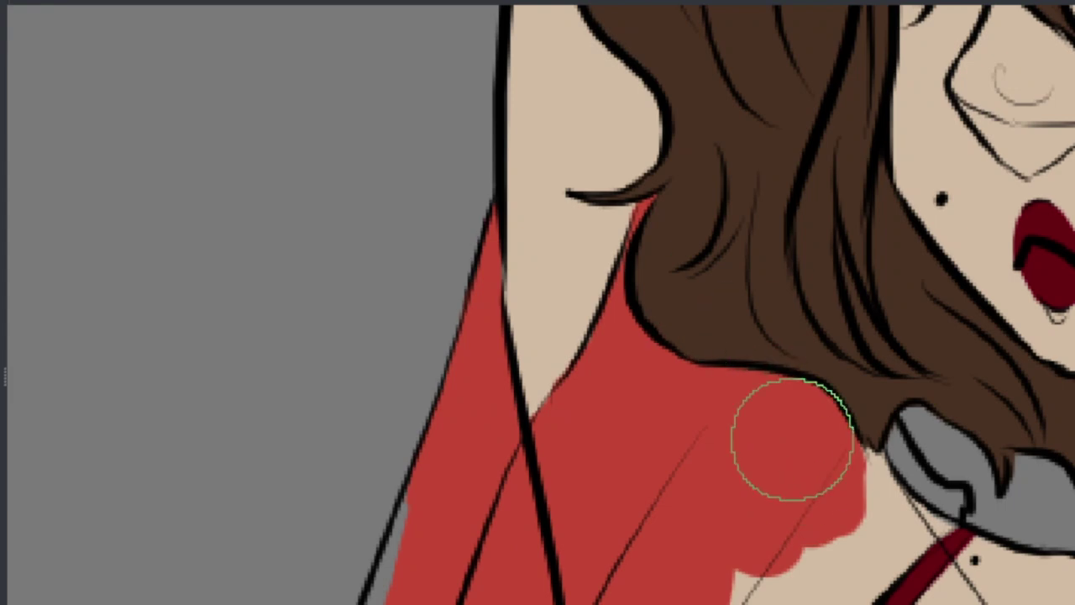
pyautogui.moveTo(877, 533)
pyautogui.mouseDown()
pyautogui.moveTo(921, 484)
pyautogui.moveTo(924, 546)
pyautogui.mouseUp()
pyautogui.scroll(-2, 859, 427)
pyautogui.scroll(2, 859, 427)
pyautogui.moveTo(1008, 320); pyautogui.dragTo(1046, 286)
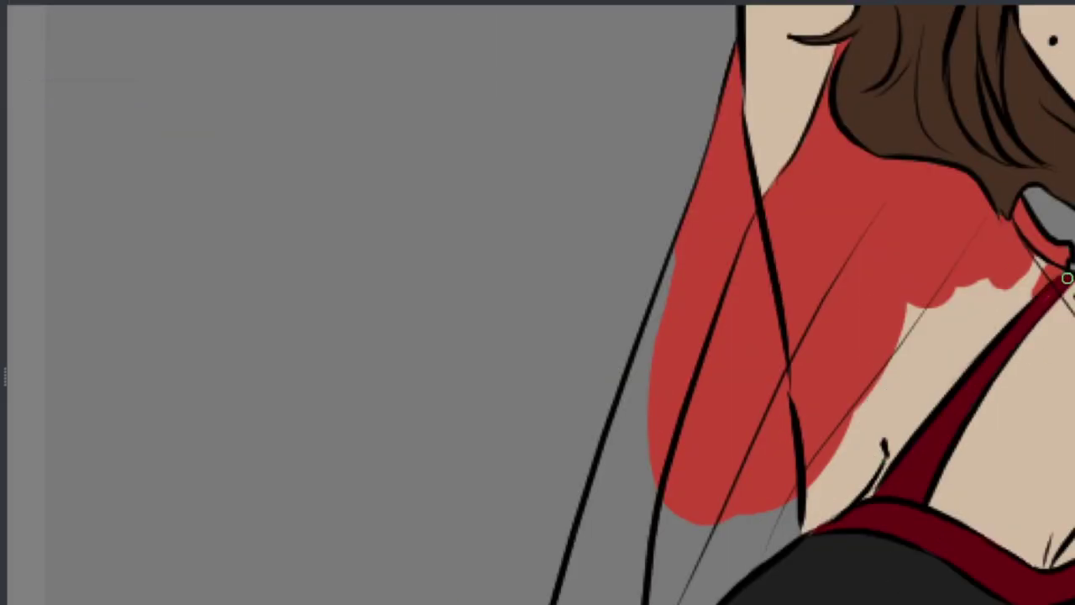
# Step: Hide the other base colours and fill the draped sleeve with red out to its outer edge and the dress outline
pyautogui.moveTo(779, 94)
pyautogui.mouseDown()
pyautogui.moveTo(359, 530)
pyautogui.moveTo(779, 94)
pyautogui.mouseUp()
pyautogui.moveTo(537, 278)
pyautogui.mouseDown()
pyautogui.moveTo(478, 384)
pyautogui.moveTo(597, 392)
pyautogui.moveTo(492, 547)
pyautogui.mouseUp()
pyautogui.scroll(-2, 781, 258)
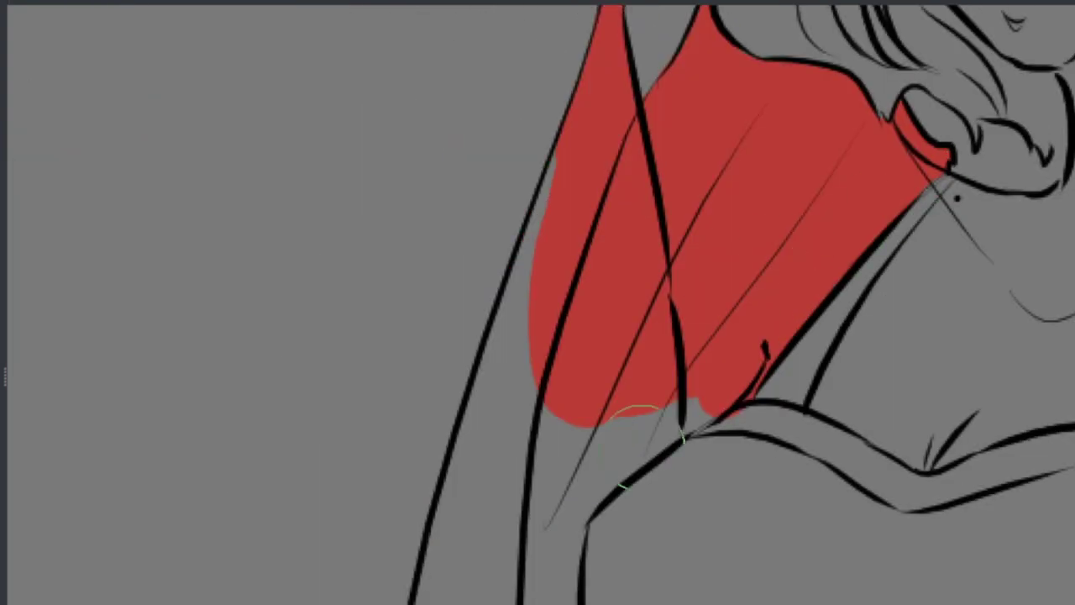
pyautogui.moveTo(643, 424)
pyautogui.mouseDown()
pyautogui.moveTo(519, 328)
pyautogui.moveTo(522, 448)
pyautogui.moveTo(462, 540)
pyautogui.mouseUp()
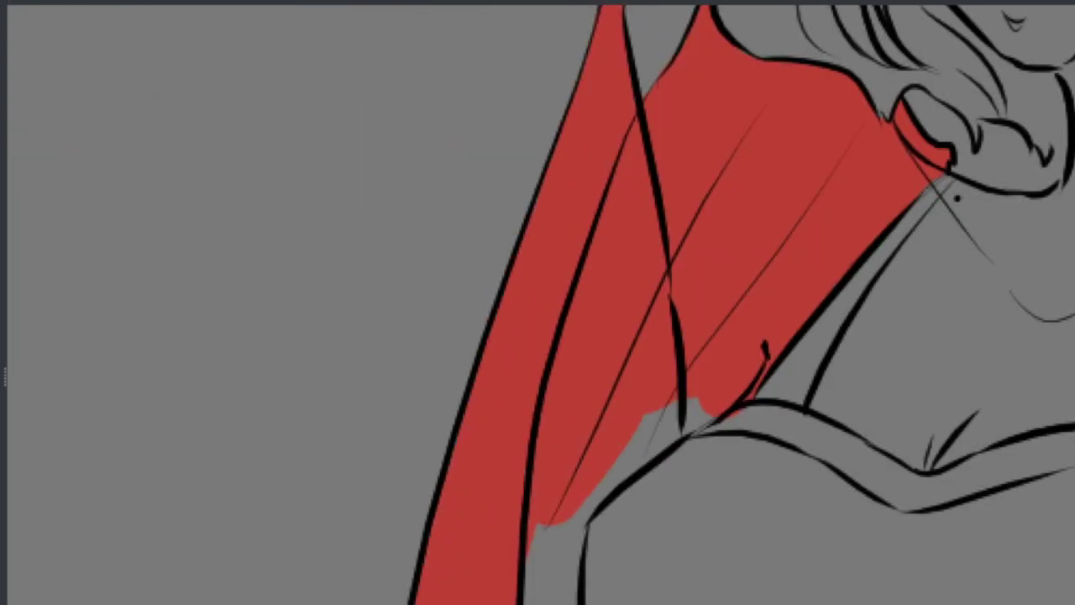
pyautogui.moveTo(529, 559)
pyautogui.mouseDown()
pyautogui.moveTo(619, 440)
pyautogui.moveTo(684, 417)
pyautogui.mouseUp()
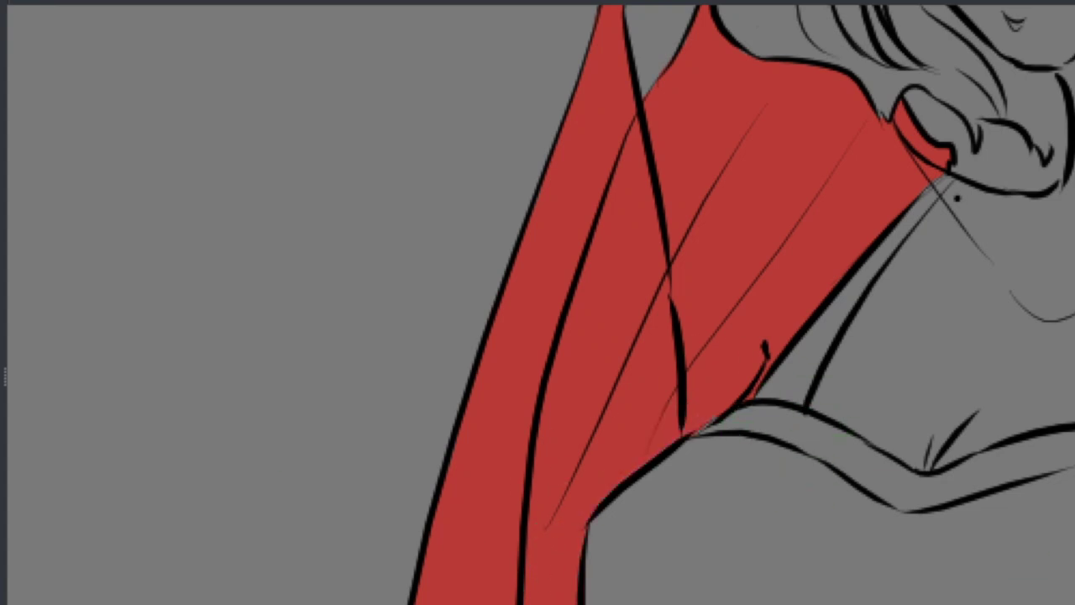
# Step: Fill the lower part of the raised arm's hanging sleeve with red down to its ragged hem
pyautogui.scroll(-2, 663, 305)
pyautogui.scroll(2, 499, 295)
pyautogui.moveTo(512, 185)
pyautogui.mouseDown()
pyautogui.moveTo(499, 295)
pyautogui.moveTo(521, 440)
pyautogui.moveTo(571, 521)
pyautogui.mouseUp()
pyautogui.moveTo(672, 594)
pyautogui.mouseDown()
pyautogui.moveTo(731, 547)
pyautogui.moveTo(513, 362)
pyautogui.moveTo(689, 221)
pyautogui.mouseUp()
# Step: Fill the robe over the lowered arm with red from the shoulder to around the elbow, undoing one stray stroke
pyautogui.scroll(-3, 689, 221)
pyautogui.scroll(5, 840, 202)
pyautogui.moveTo(636, 311)
pyautogui.mouseDown()
pyautogui.moveTo(685, 357)
pyautogui.moveTo(352, 194)
pyautogui.moveTo(650, 298)
pyautogui.moveTo(794, 588)
pyautogui.mouseUp()
pyautogui.scroll(2, 578, 332)
pyautogui.scroll(-2, 578, 332)
pyautogui.moveTo(616, 116)
pyautogui.mouseDown()
pyautogui.moveTo(482, 267)
pyautogui.moveTo(816, 294)
pyautogui.moveTo(891, 420)
pyautogui.mouseUp()
pyautogui.hotkey('ctrl', 'z')
pyautogui.scroll(1, 698, 133)
pyautogui.scroll(1, 699, 133)
pyautogui.moveTo(698, 133)
pyautogui.mouseDown()
pyautogui.moveTo(336, 588)
pyautogui.moveTo(360, 379)
pyautogui.moveTo(559, 231)
pyautogui.moveTo(966, 420)
pyautogui.mouseUp()
pyautogui.scroll(-2, 360, 171)
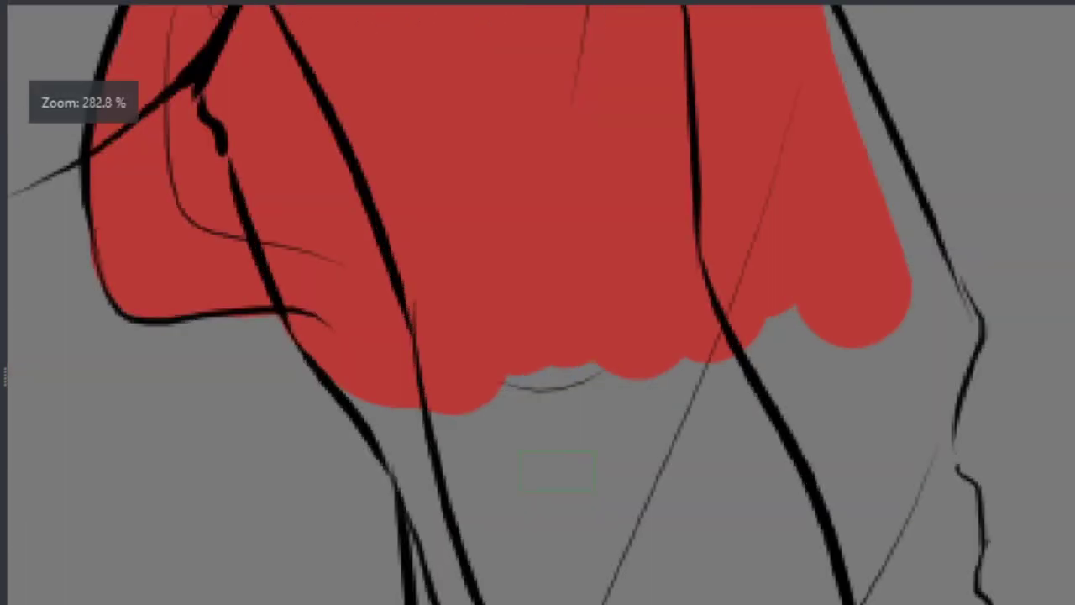
# Step: Fill the robe around the lowered forearm with red out to its jagged outer edge
pyautogui.moveTo(804, 72)
pyautogui.mouseDown()
pyautogui.moveTo(950, 331)
pyautogui.moveTo(378, 325)
pyautogui.moveTo(453, 537)
pyautogui.mouseUp()
pyautogui.scroll(-2, 516, 417)
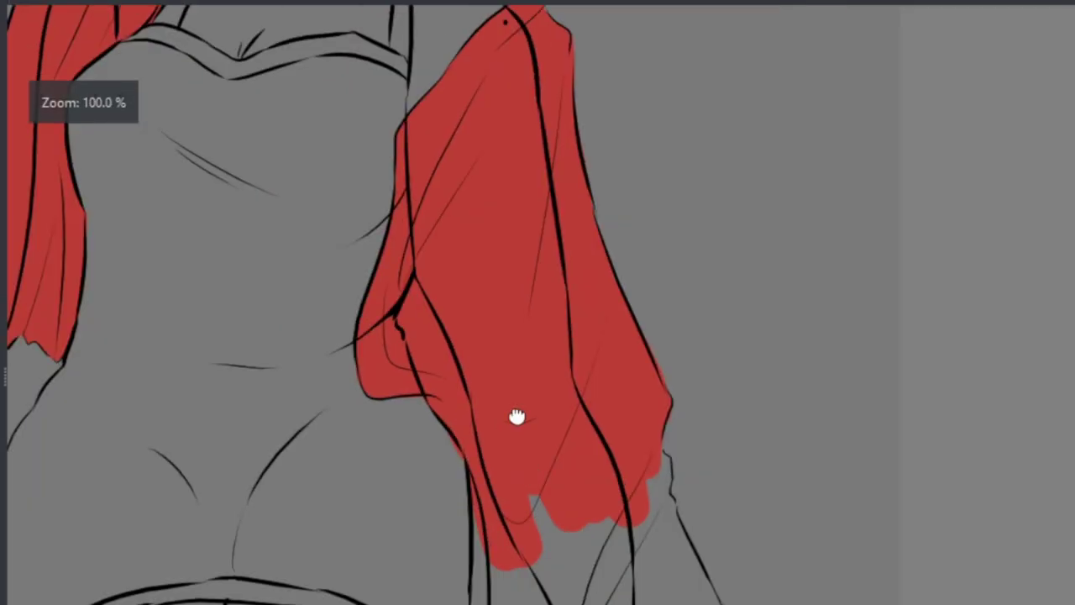
pyautogui.scroll(1, 516, 418)
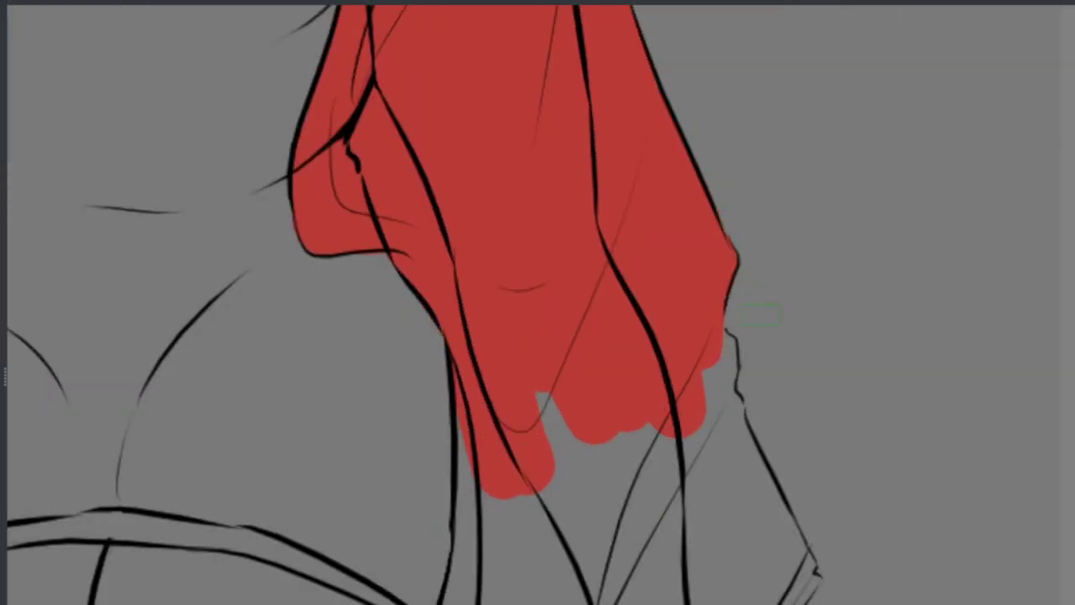
pyautogui.scroll(2, 760, 315)
pyautogui.moveTo(684, 353)
pyautogui.mouseDown()
pyautogui.moveTo(698, 468)
pyautogui.moveTo(557, 600)
pyautogui.moveTo(165, 588)
pyautogui.mouseUp()
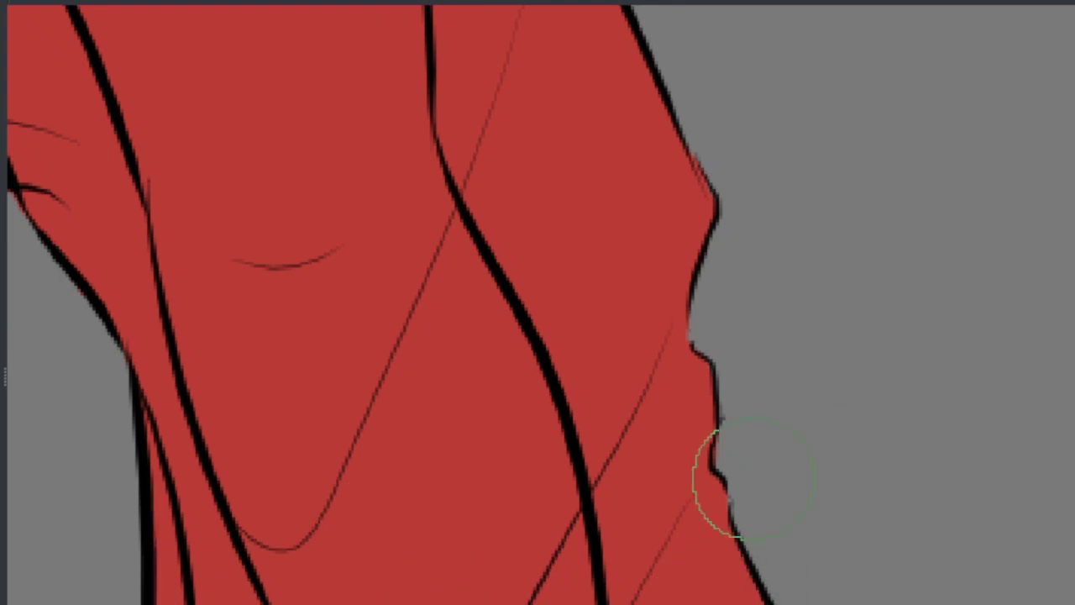
# Step: Fill the trailing robe with red down to its pointed hem by the hand and clean up colour outside the outlines
pyautogui.scroll(-2, 751, 479)
pyautogui.moveTo(403, 168)
pyautogui.mouseDown()
pyautogui.moveTo(401, 269)
pyautogui.moveTo(324, 492)
pyautogui.moveTo(677, 221)
pyautogui.moveTo(885, 252)
pyautogui.moveTo(815, 336)
pyautogui.moveTo(320, 598)
pyautogui.moveTo(348, 571)
pyautogui.moveTo(697, 478)
pyautogui.mouseUp()
pyautogui.scroll(2, 697, 478)
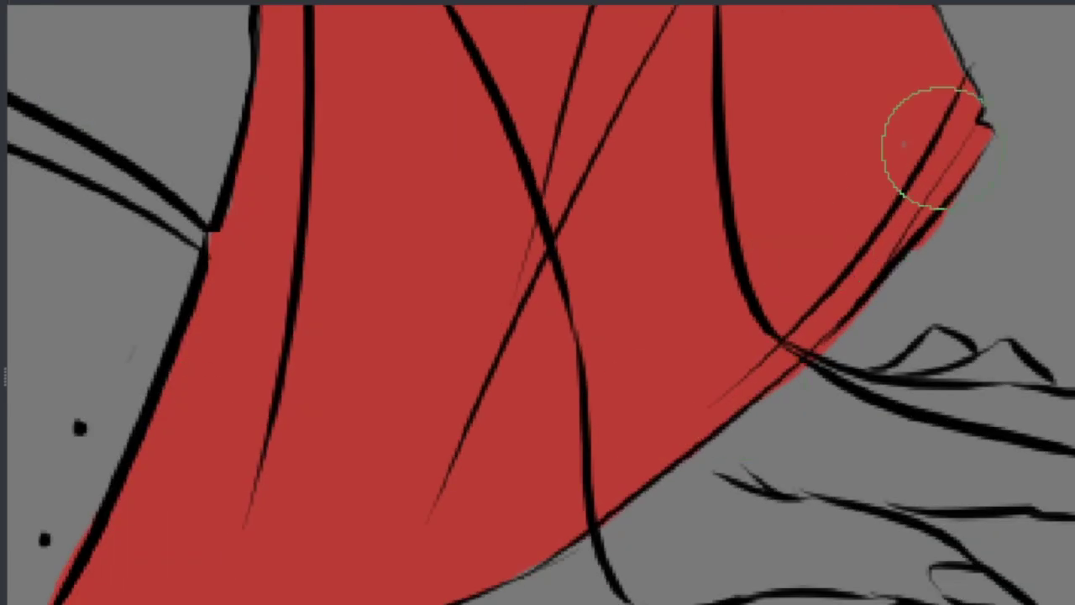
pyautogui.scroll(2, 868, 272)
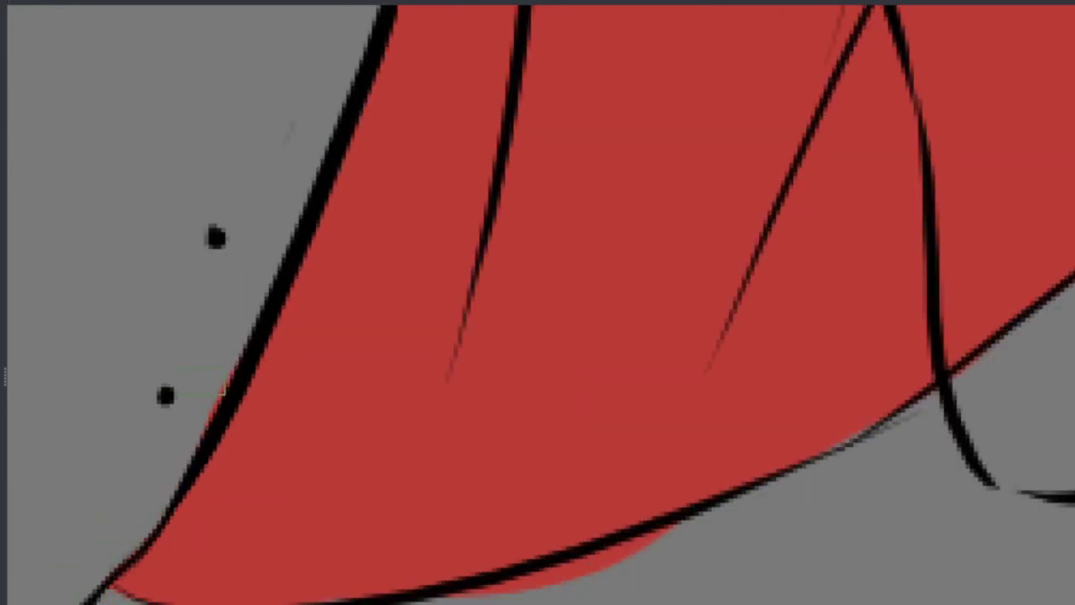
pyautogui.moveTo(218, 403); pyautogui.dragTo(672, 527)
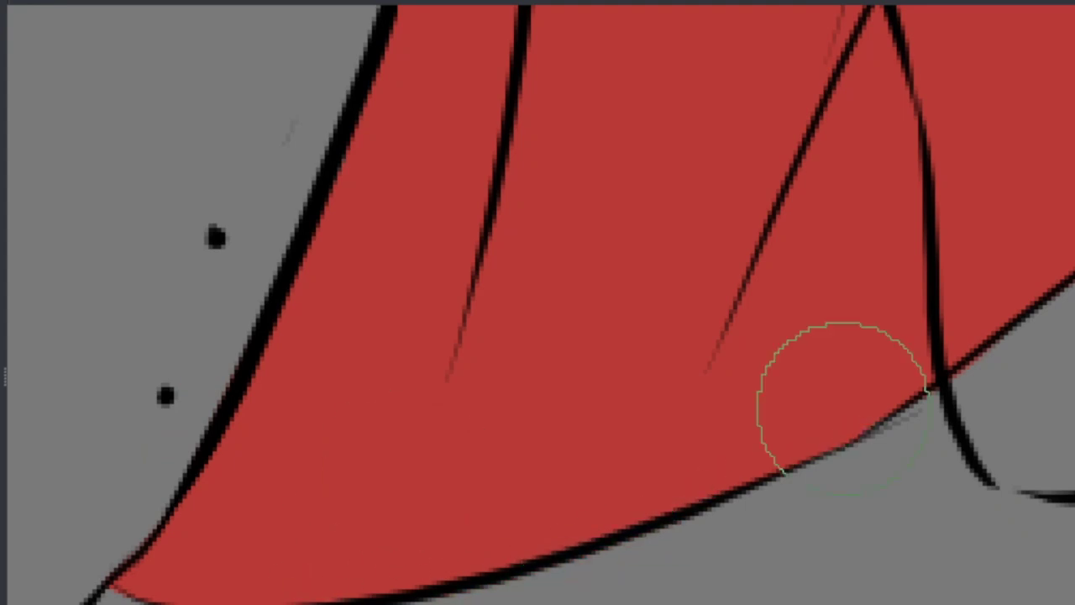
# Step: Show the other base colours again and make the red robe semi-transparent over the skin and dress
pyautogui.scroll(-2, 842, 397)
pyautogui.scroll(-5, 815, 372)
pyautogui.moveTo(728, 137); pyautogui.dragTo(728, 420)
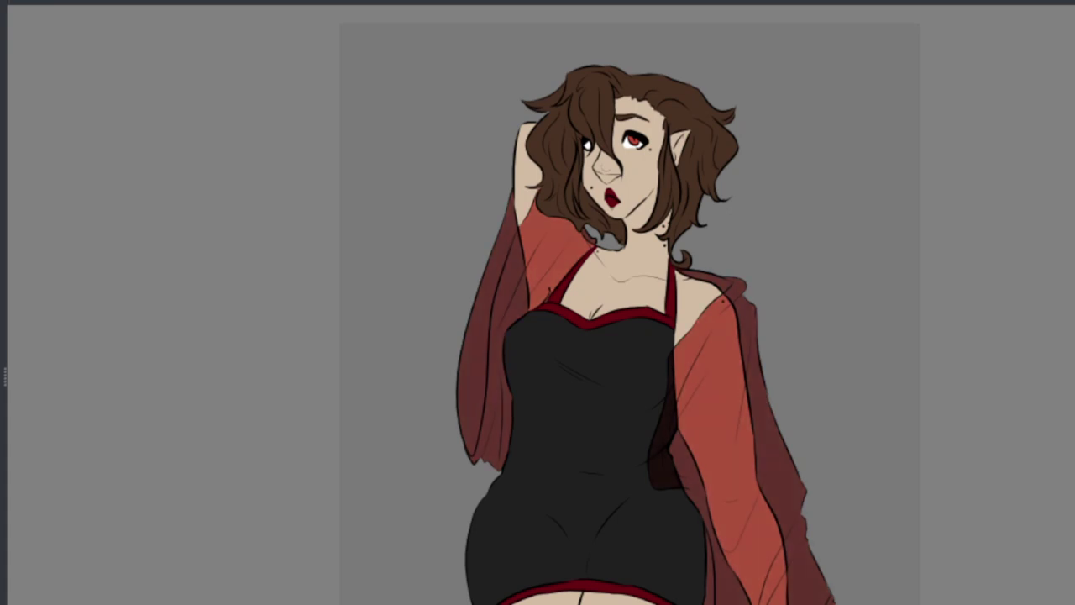
# Step: Dab red on both cheeks and the nose bridge and blend it into a soft blush
pyautogui.scroll(6, 647, 367)
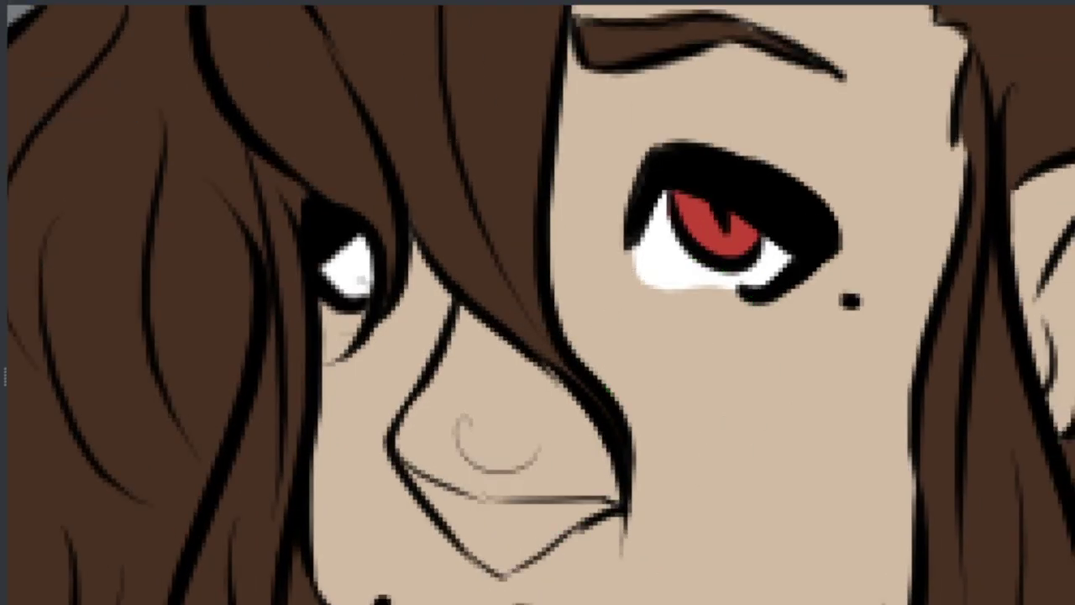
pyautogui.moveTo(819, 319); pyautogui.dragTo(833, 328)
pyautogui.moveTo(332, 329); pyautogui.dragTo(341, 357)
pyautogui.moveTo(466, 349); pyautogui.dragTo(500, 362)
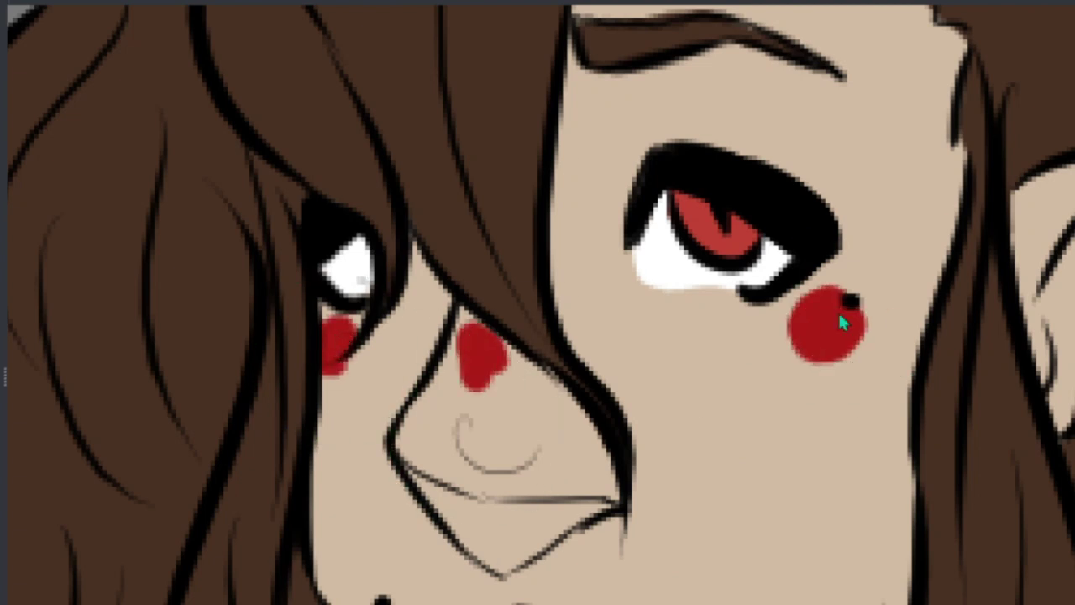
pyautogui.moveTo(790, 319)
pyautogui.mouseDown()
pyautogui.moveTo(840, 336)
pyautogui.moveTo(509, 405)
pyautogui.mouseUp()
pyautogui.moveTo(295, 364); pyautogui.dragTo(353, 361)
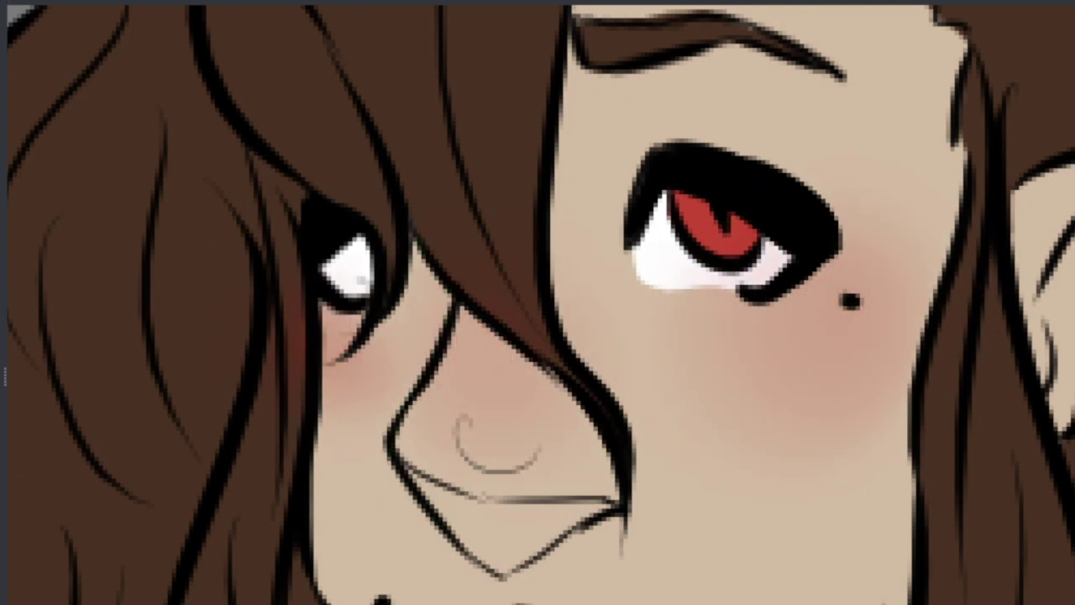
# Step: Erase the blush tint from the whites of the eyes
pyautogui.moveTo(663, 269); pyautogui.dragTo(781, 252)
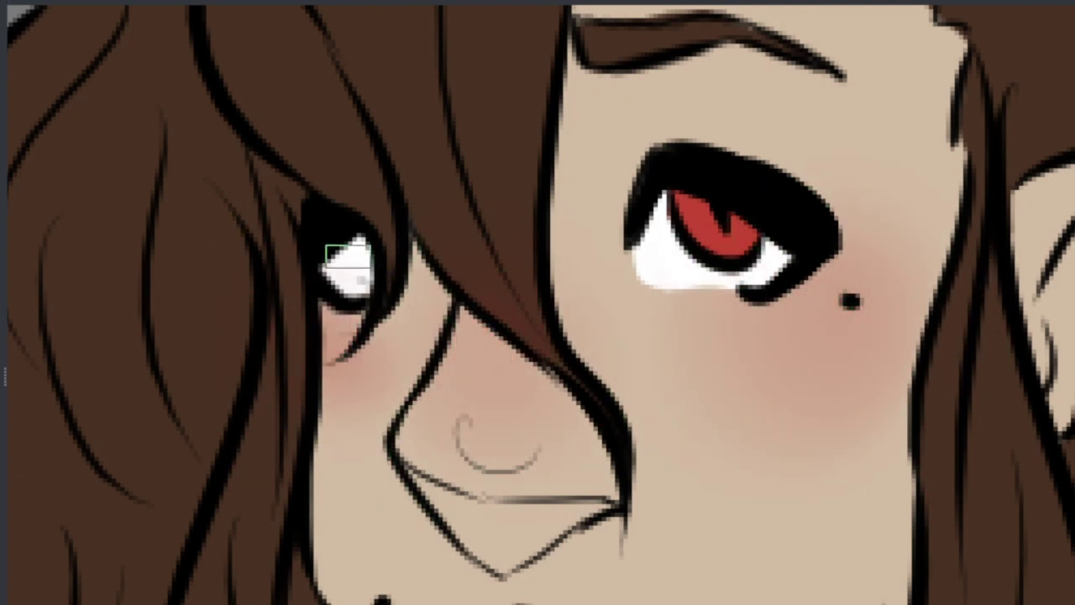
pyautogui.scroll(-5, 326, 246)
pyautogui.scroll(5, 793, 347)
# Step: Dab red on the collarbone, shoulder area and cleavage and blend it into a soft blush
pyautogui.scroll(-3, 762, 408)
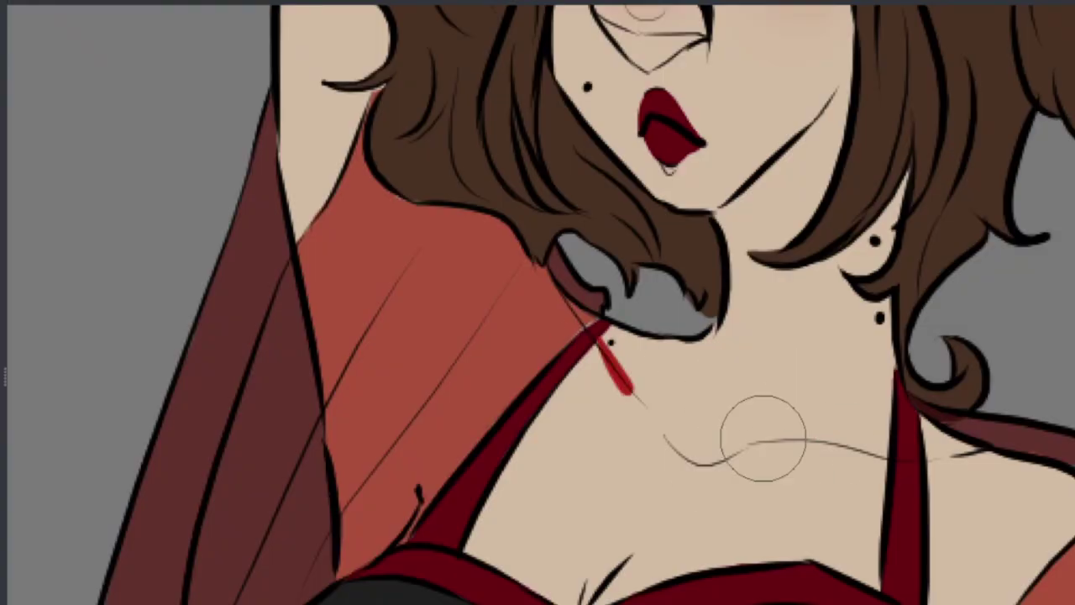
pyautogui.moveTo(740, 438); pyautogui.dragTo(846, 432)
pyautogui.moveTo(590, 580); pyautogui.dragTo(620, 563)
pyautogui.moveTo(756, 420); pyautogui.dragTo(816, 467)
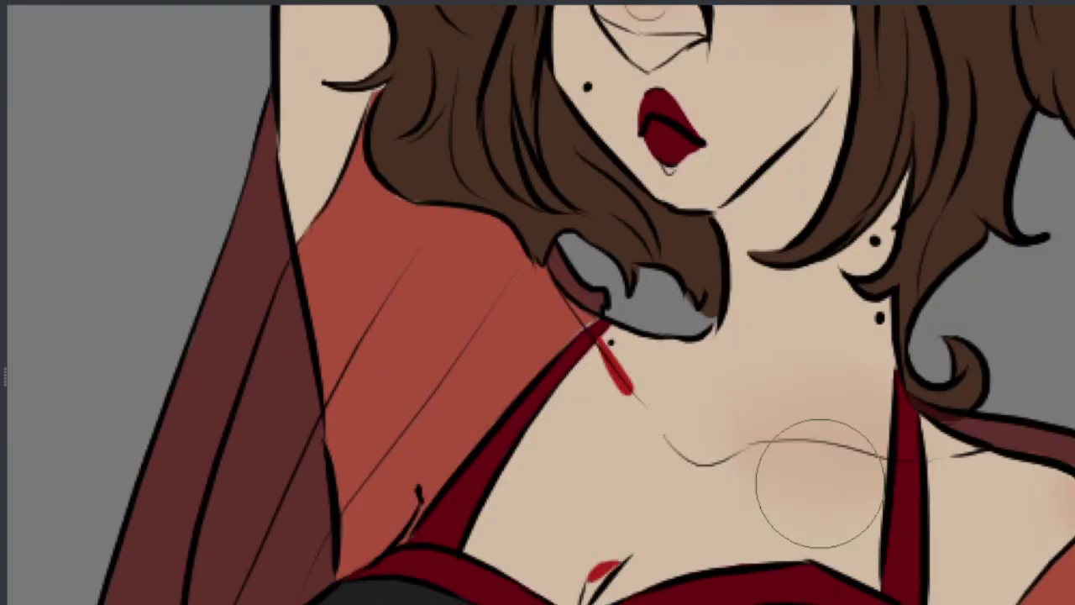
pyautogui.moveTo(613, 369); pyautogui.dragTo(630, 395)
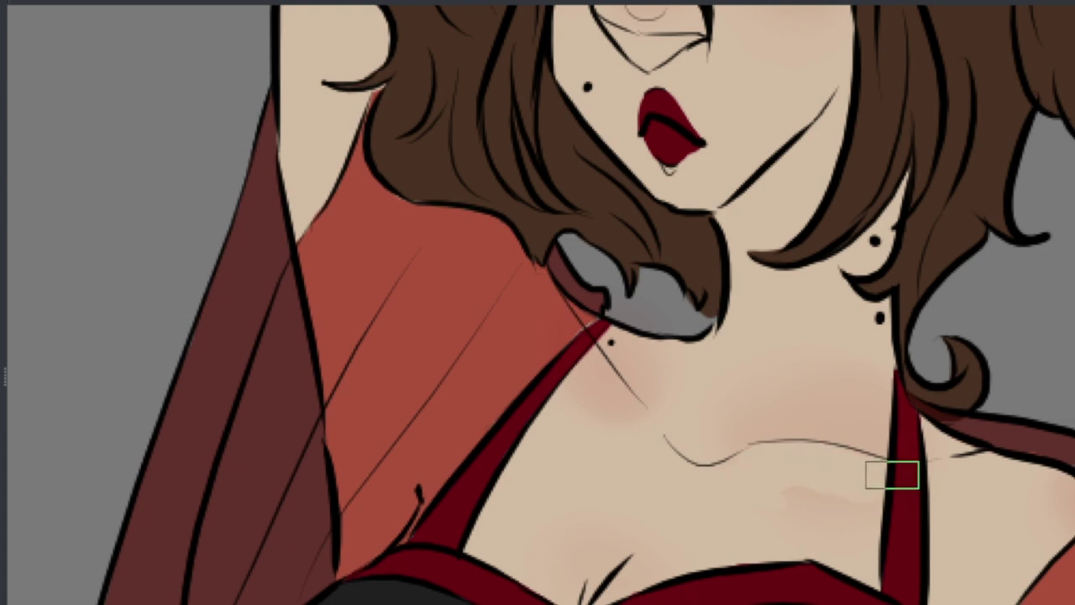
pyautogui.moveTo(606, 438); pyautogui.dragTo(582, 367)
pyautogui.scroll(2, 609, 472)
pyautogui.moveTo(763, 352)
pyautogui.mouseDown()
pyautogui.moveTo(717, 396)
pyautogui.moveTo(787, 378)
pyautogui.mouseUp()
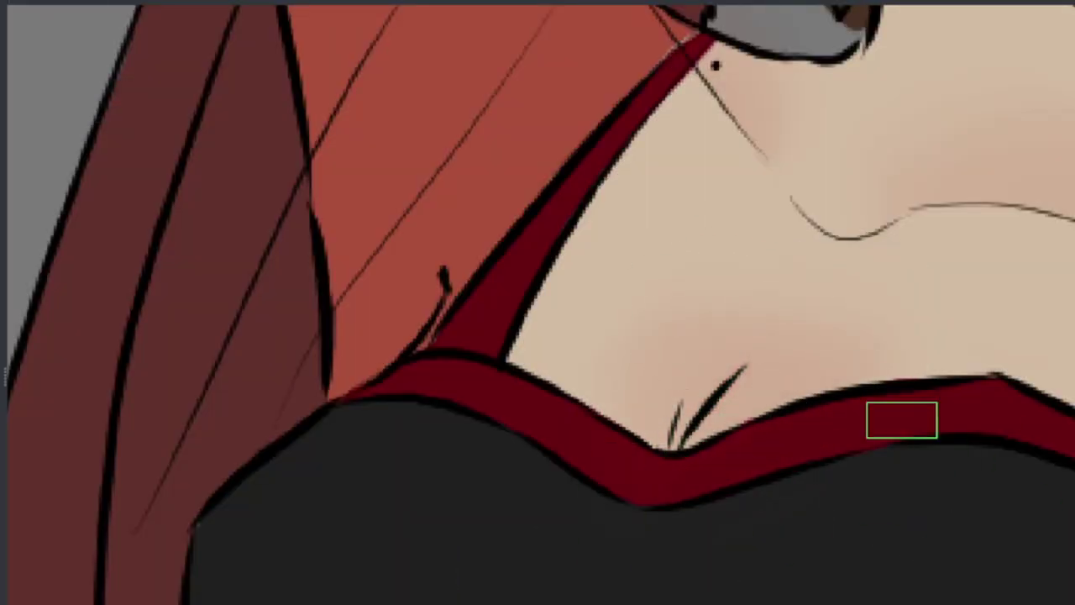
# Step: Dab red on both knees and blend it into a soft blush
pyautogui.scroll(-3, 902, 420)
pyautogui.scroll(4, 697, 334)
pyautogui.moveTo(722, 546); pyautogui.dragTo(787, 528)
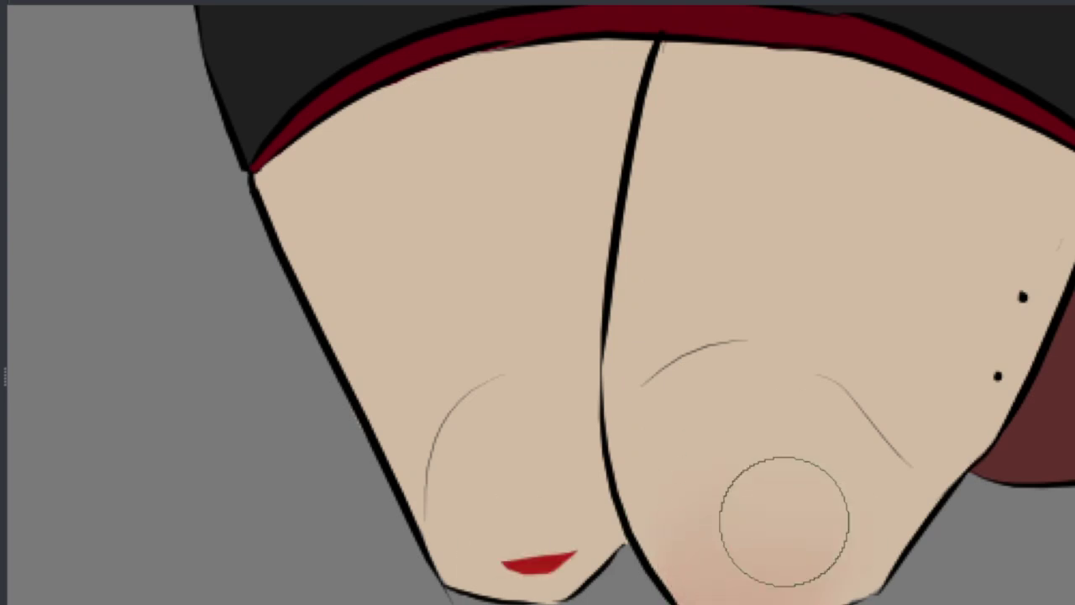
pyautogui.moveTo(538, 546); pyautogui.dragTo(487, 515)
# Step: Dab red on the knuckles and thumb of the lowered hand and blend it into the skin
pyautogui.scroll(-2, 660, 396)
pyautogui.scroll(3, 840, 504)
pyautogui.moveTo(788, 307); pyautogui.dragTo(803, 313)
pyautogui.moveTo(845, 359); pyautogui.dragTo(882, 370)
pyautogui.moveTo(905, 420); pyautogui.dragTo(931, 442)
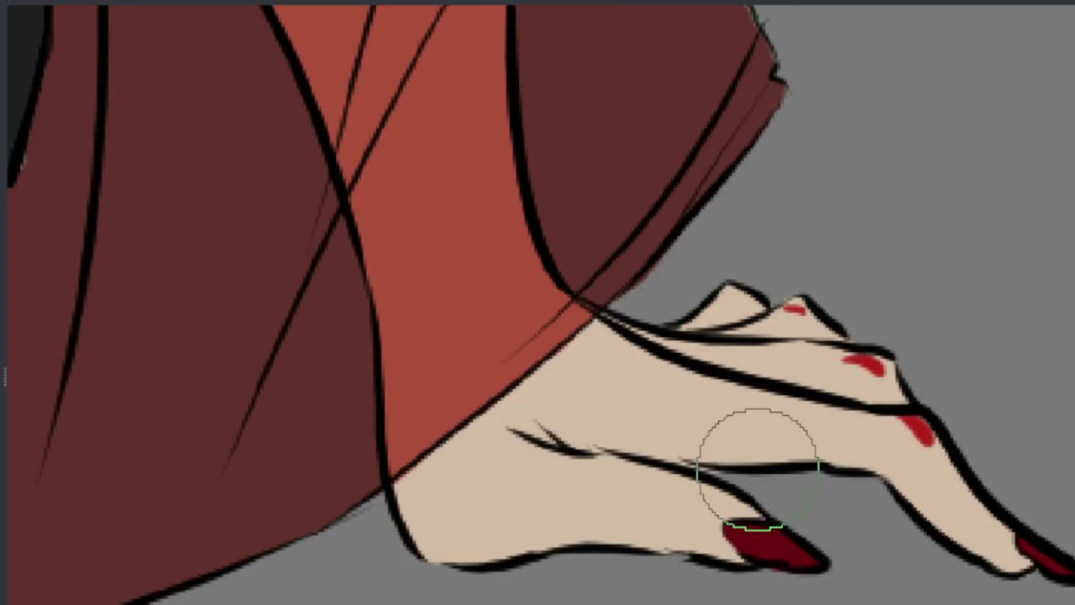
pyautogui.moveTo(805, 318); pyautogui.dragTo(891, 394)
pyautogui.moveTo(621, 504); pyautogui.dragTo(672, 487)
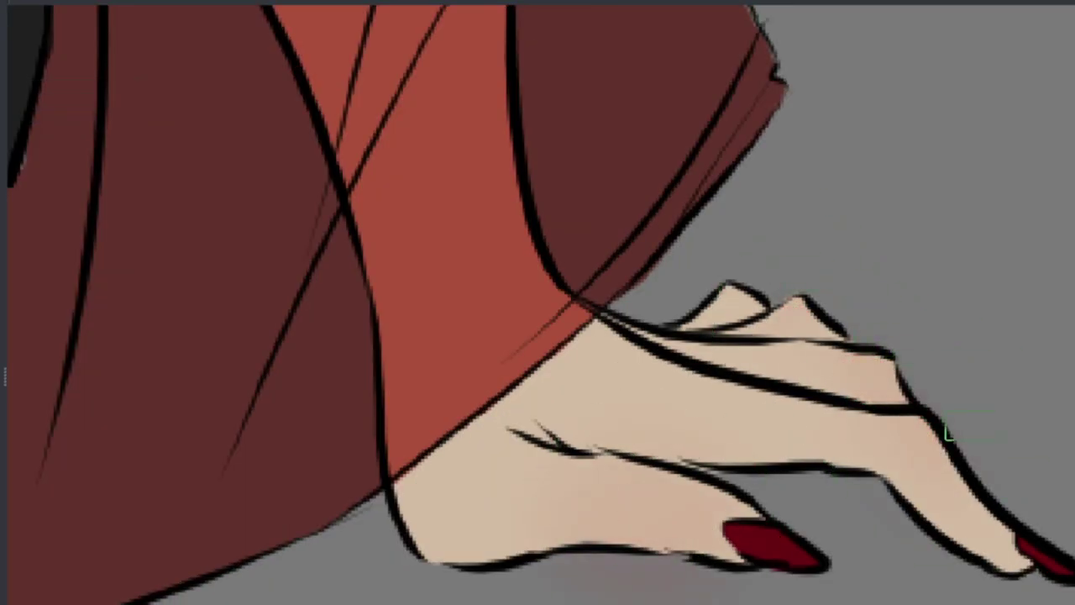
# Step: Add soft blush to the raised elbow and recolour the two neck moles dark red
pyautogui.scroll(-3, 538, 302)
pyautogui.scroll(5, 483, 239)
pyautogui.scroll(3, 483, 239)
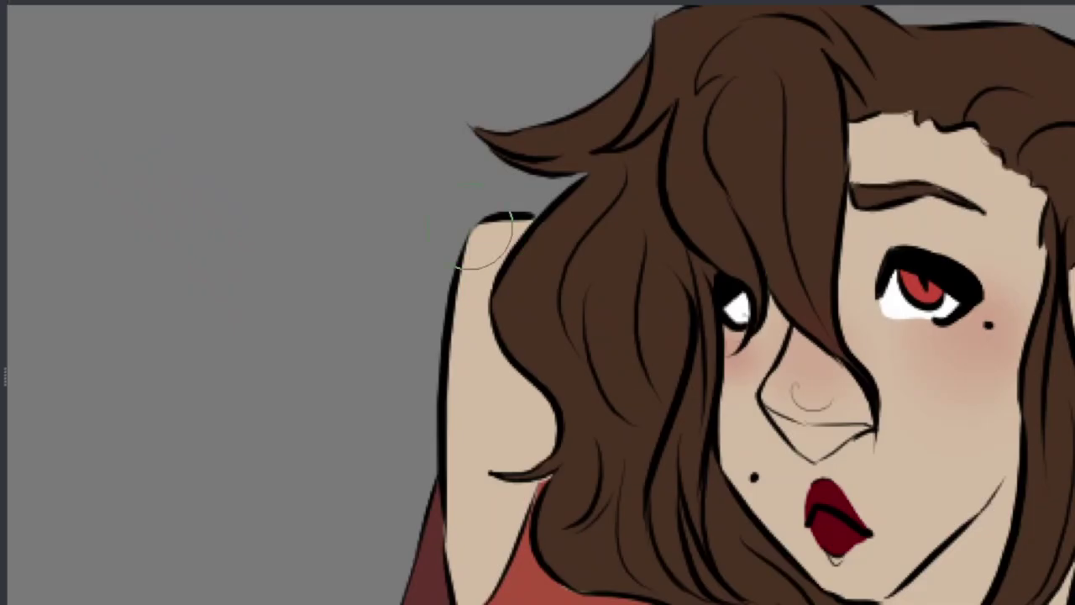
pyautogui.moveTo(511, 274); pyautogui.dragTo(421, 178)
pyautogui.scroll(-2, 446, 214)
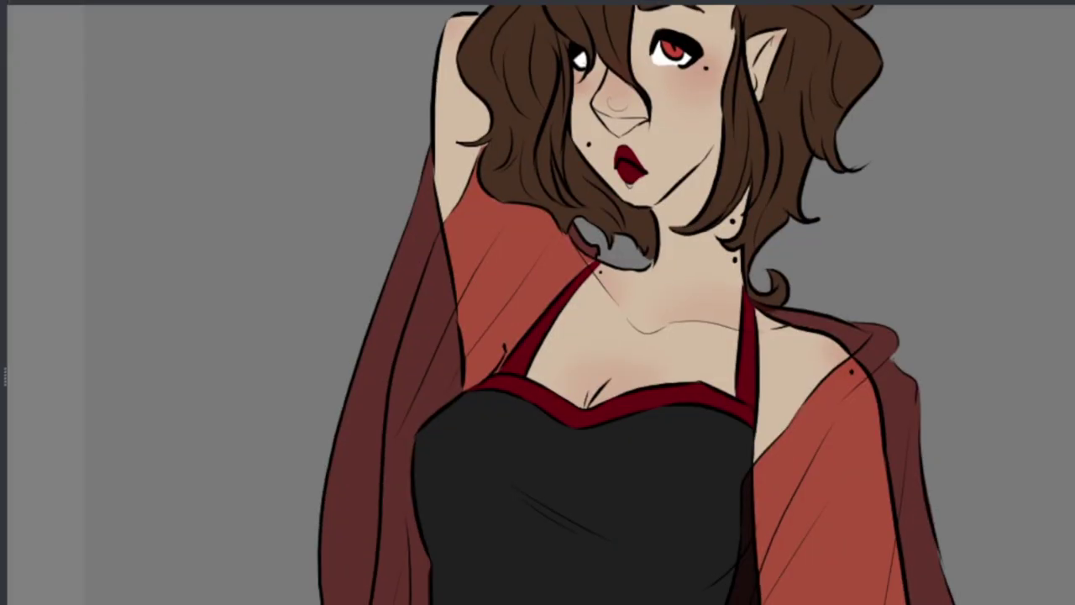
pyautogui.scroll(5, 644, 364)
pyautogui.scroll(-5, 537, 303)
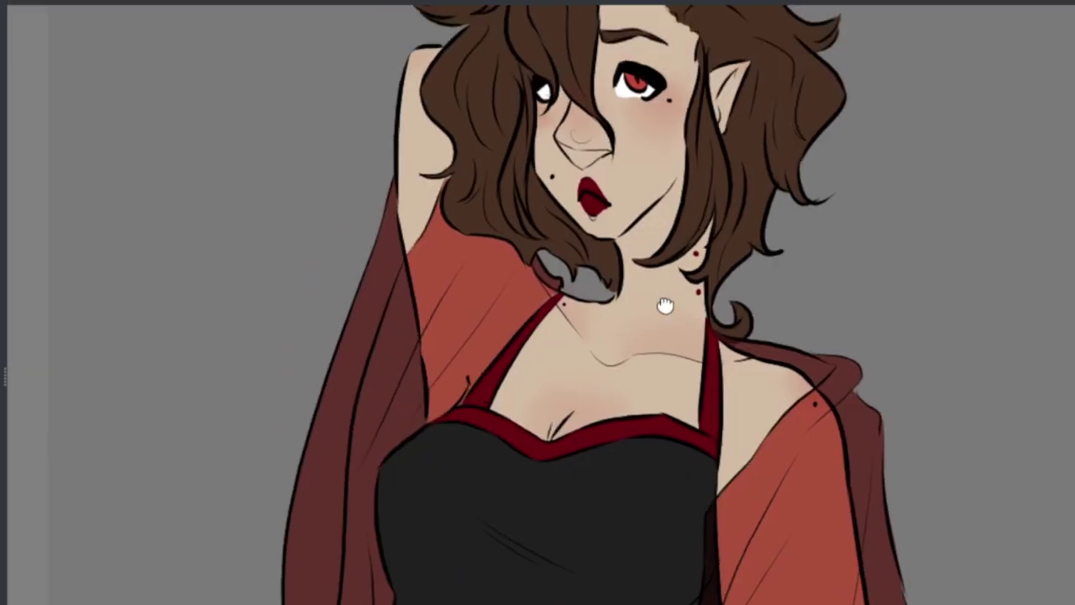
# Step: Recolour the raised arm's outline and the dress strap edge beneath the sheer robe with dark red
pyautogui.scroll(6, 415, 367)
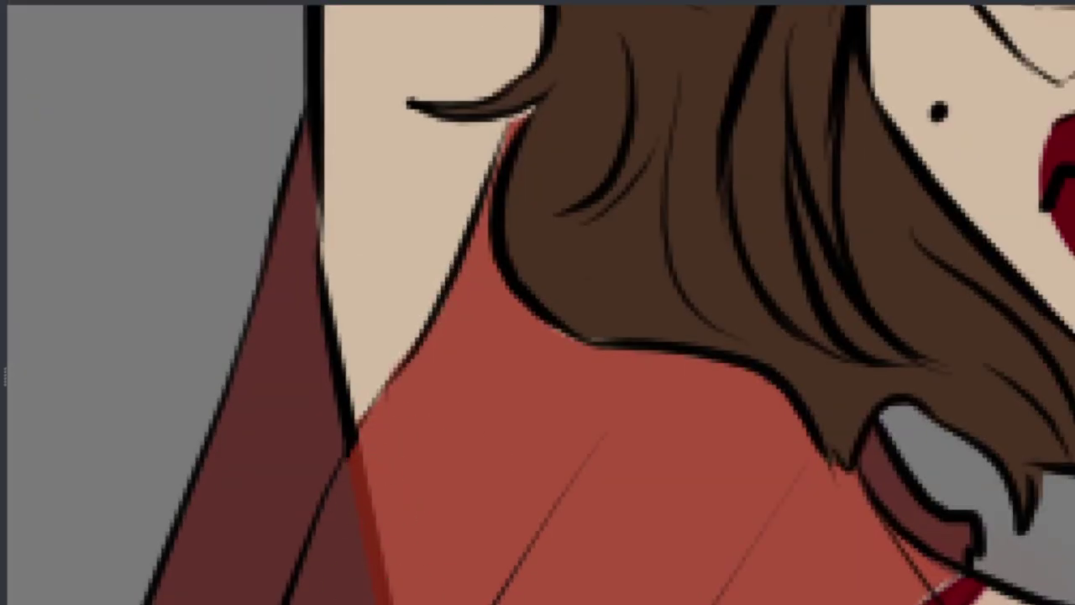
pyautogui.scroll(-5, 588, 378)
pyautogui.scroll(5, 493, 360)
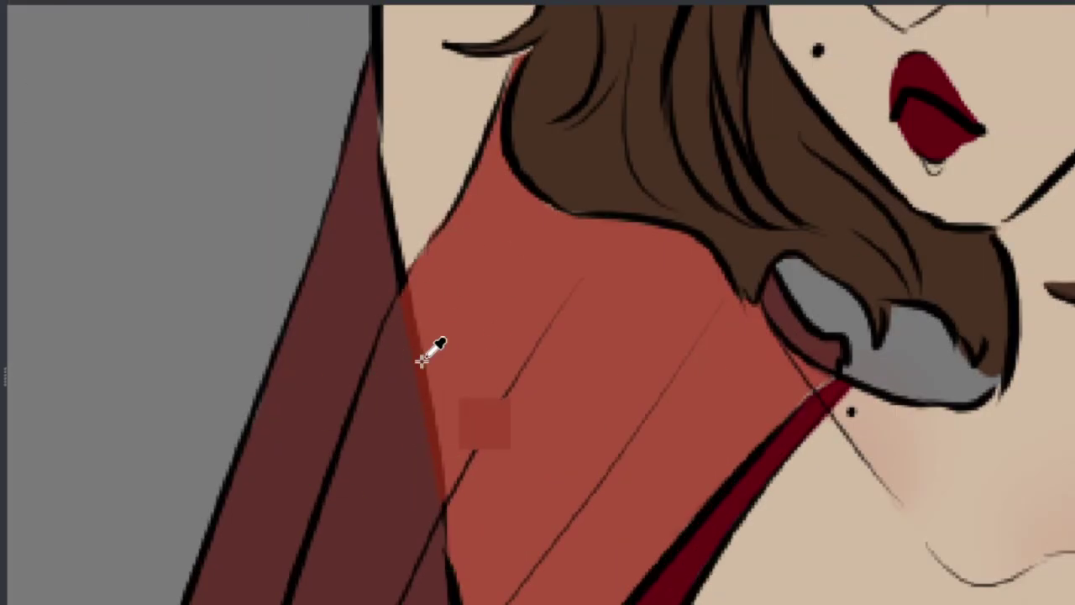
pyautogui.moveTo(598, 601)
pyautogui.mouseDown()
pyautogui.moveTo(660, 542)
pyautogui.moveTo(853, 428)
pyautogui.mouseUp()
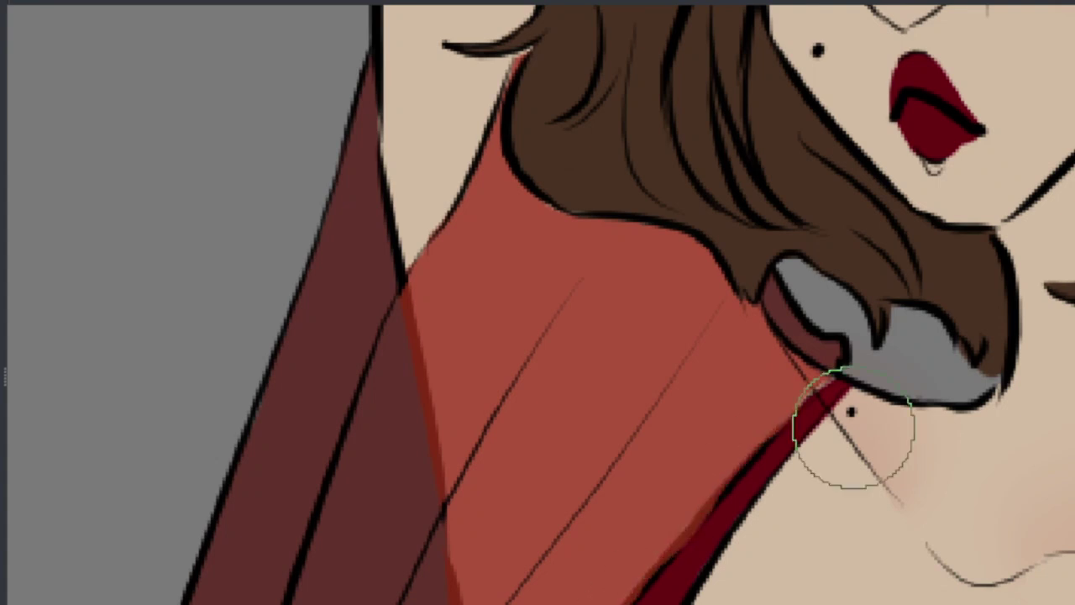
# Step: Recolour the lowered arm's outline beneath the robe dark red from shoulder to waist, undoing the last stroke
pyautogui.scroll(-5, 820, 367)
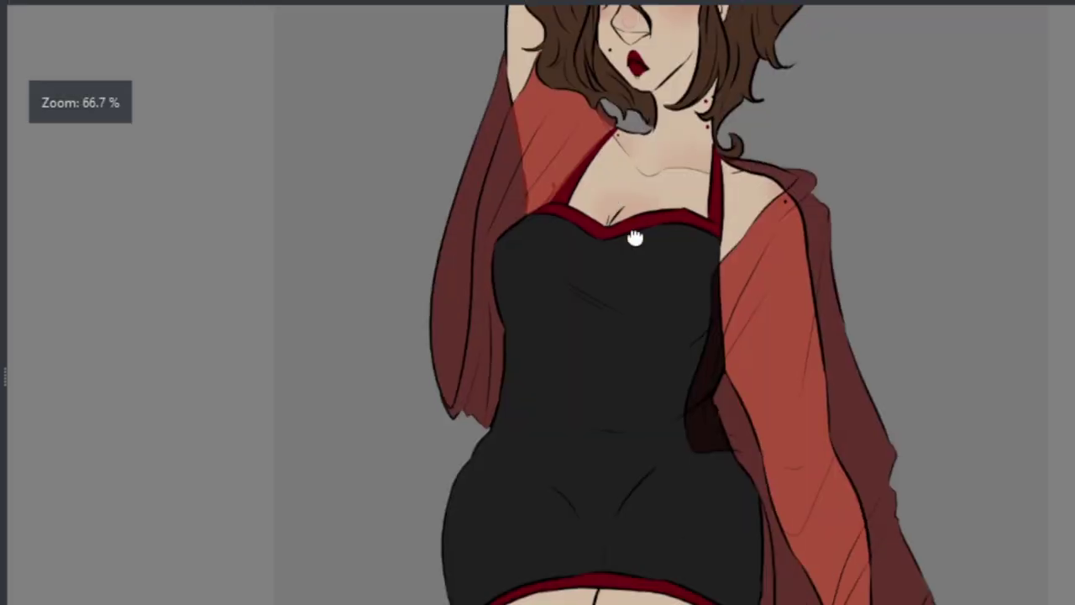
pyautogui.scroll(5, 680, 163)
pyautogui.moveTo(768, 151); pyautogui.dragTo(773, 546)
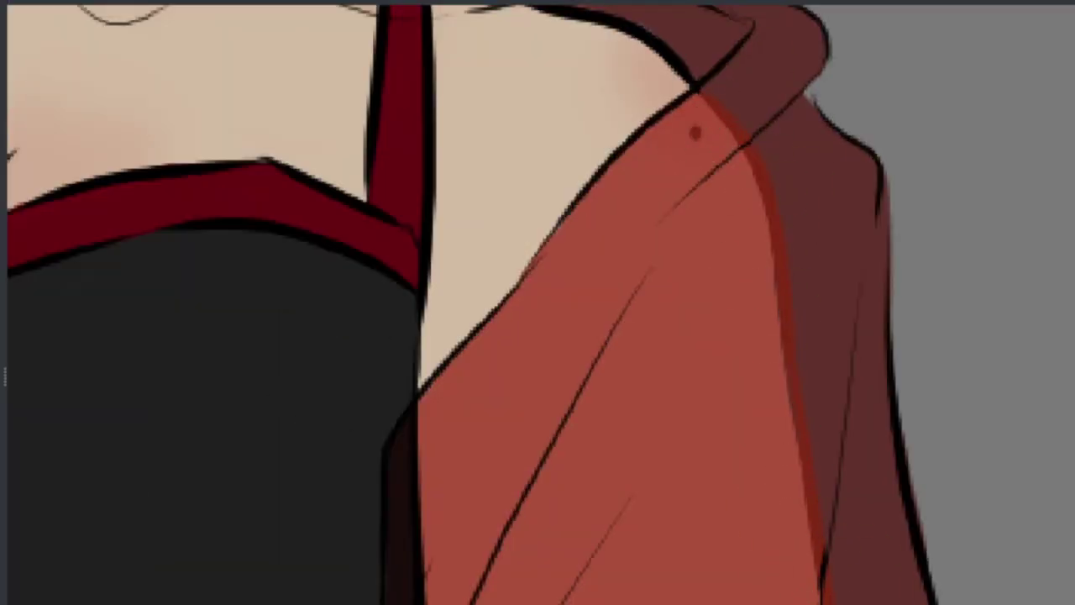
pyautogui.scroll(-2, 696, 133)
pyautogui.moveTo(441, 324); pyautogui.dragTo(433, 504)
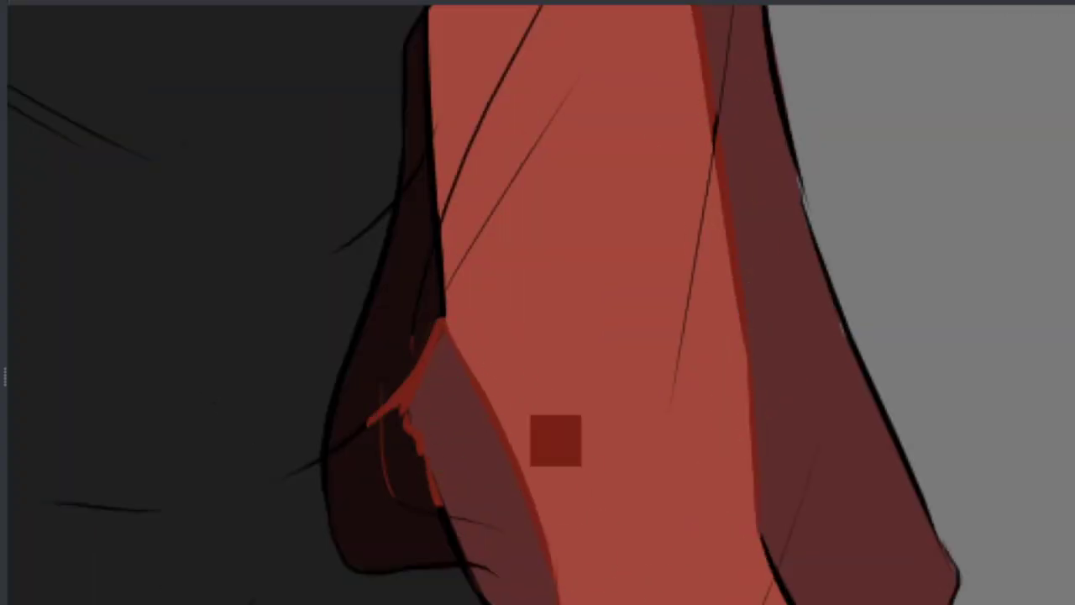
pyautogui.hotkey('ctrl', 'z')
# Step: Continue the dark red recolouring of the lowered arm's outline from the elbow towards the wrist
pyautogui.scroll(-3, 753, 579)
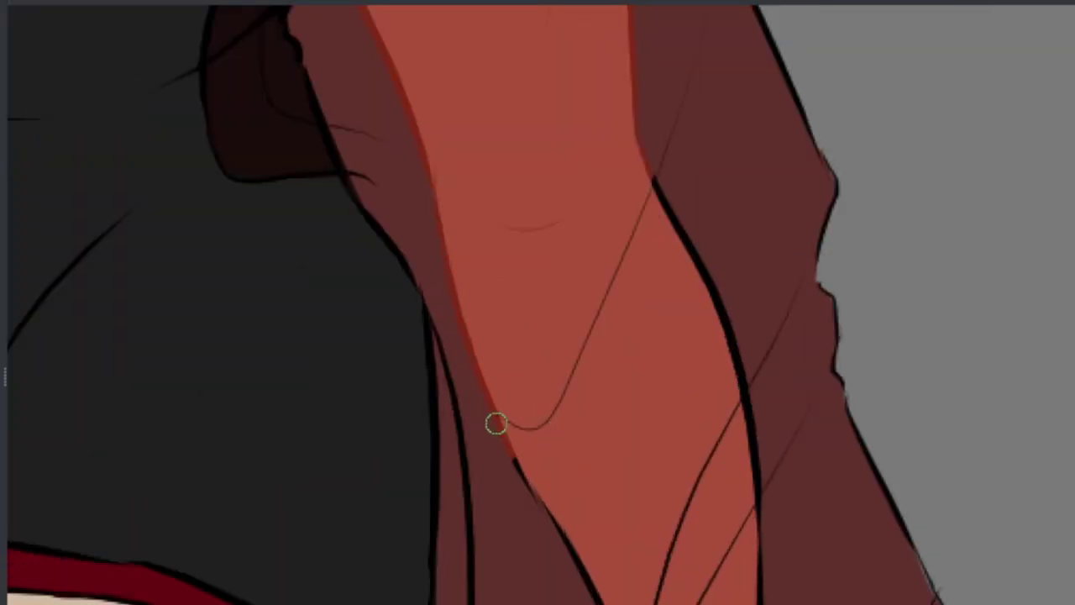
pyautogui.scroll(2, 668, 189)
pyautogui.moveTo(617, 63); pyautogui.dragTo(682, 359)
pyautogui.scroll(-3, 538, 224)
pyautogui.scroll(2, 556, 288)
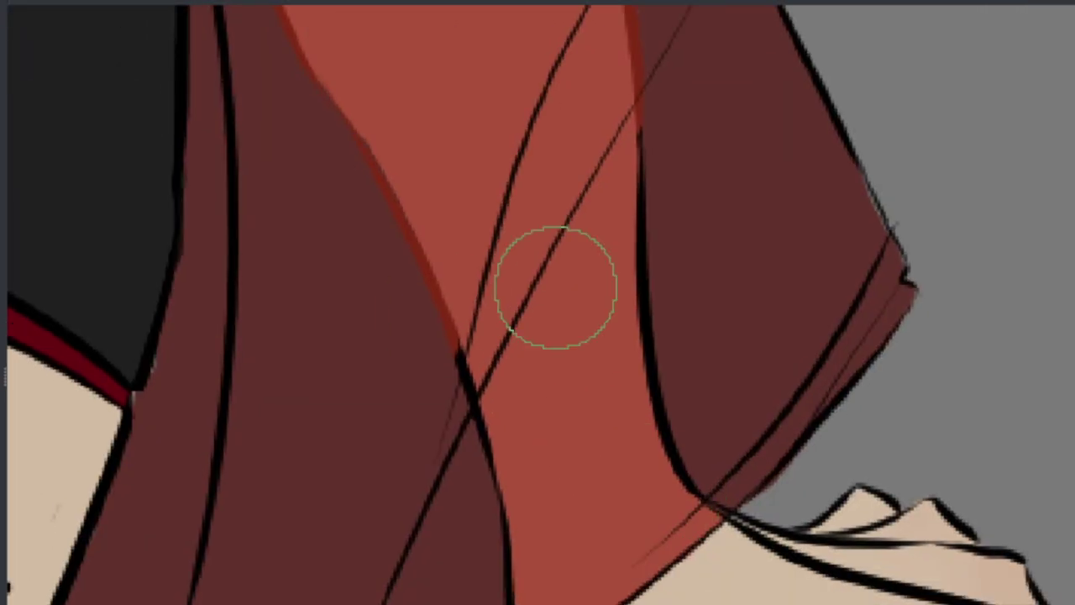
pyautogui.moveTo(647, 336)
pyautogui.mouseDown()
pyautogui.moveTo(681, 444)
pyautogui.moveTo(714, 500)
pyautogui.mouseUp()
# Step: Recolour the outlines where the robe overlaps the black dress at the waist with a deeper dark red
pyautogui.scroll(-4, 639, 449)
pyautogui.scroll(3, 677, 415)
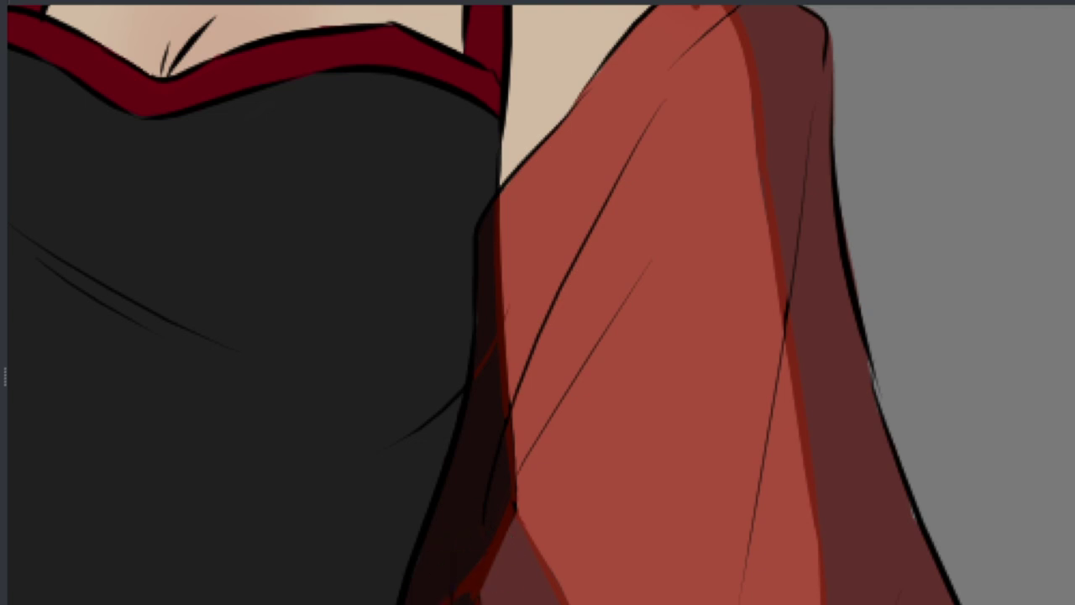
pyautogui.scroll(2, 513, 435)
pyautogui.scroll(-4, 674, 533)
pyautogui.scroll(4, 595, 496)
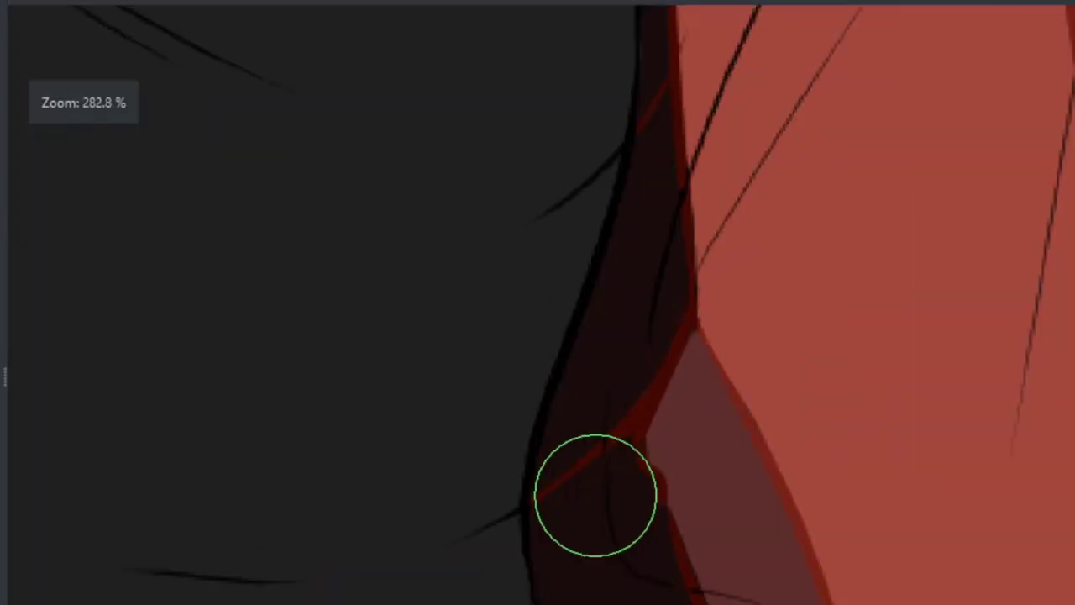
pyautogui.scroll(2, 596, 496)
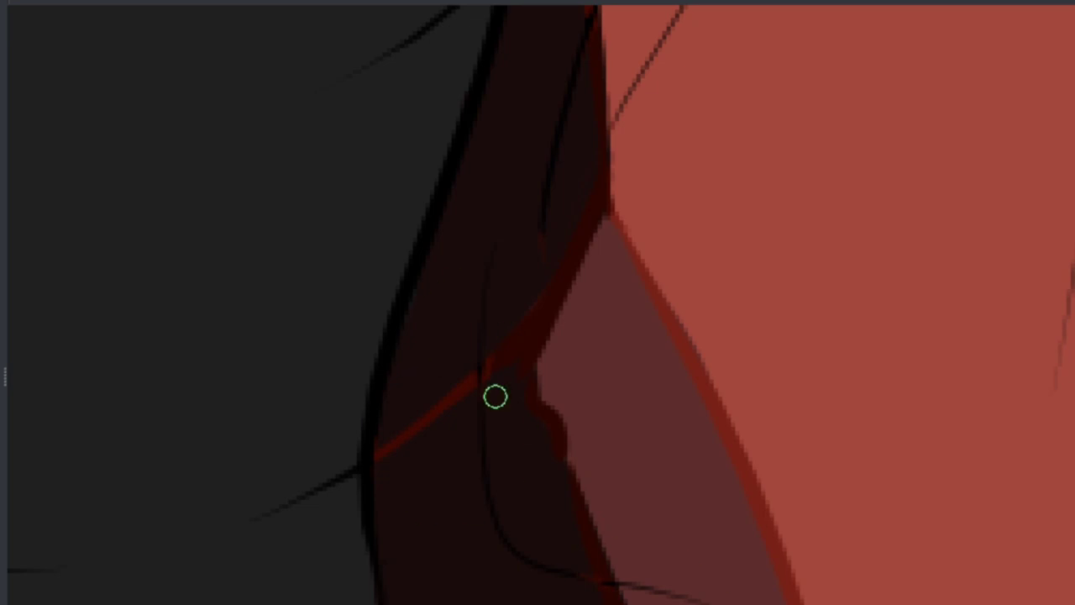
pyautogui.scroll(-2, 459, 355)
pyautogui.scroll(2, 657, 163)
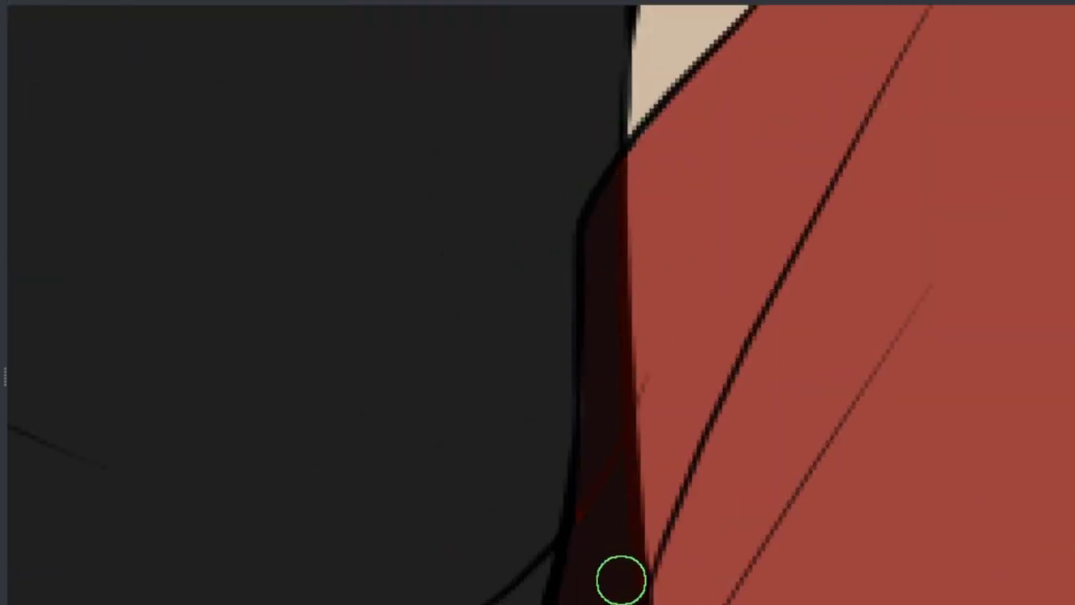
pyautogui.scroll(-5, 622, 579)
pyautogui.scroll(1, 622, 336)
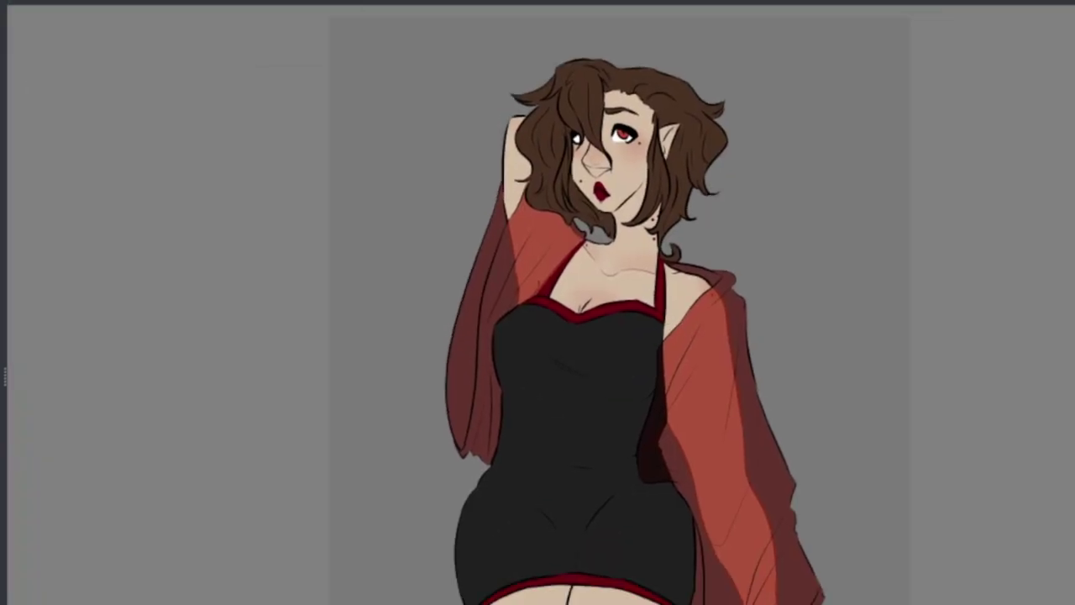
# Step: Try blocking in flat purple shadows beneath the jaw and around the lower hair curls
pyautogui.scroll(3, 550, 108)
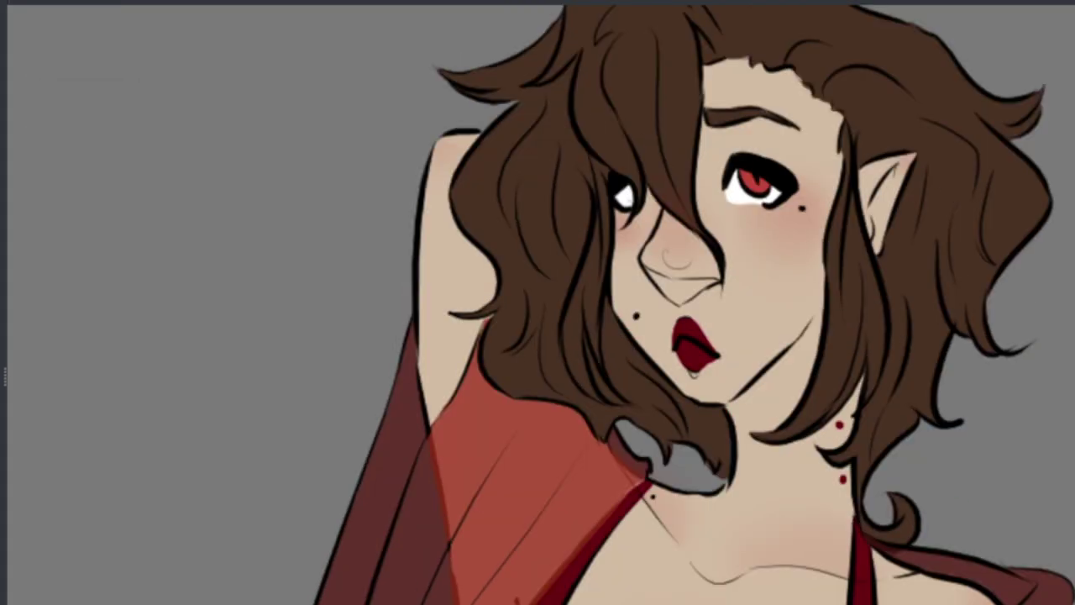
pyautogui.moveTo(756, 378); pyautogui.dragTo(562, 484)
pyautogui.scroll(-3, 555, 365)
pyautogui.scroll(3, 583, 319)
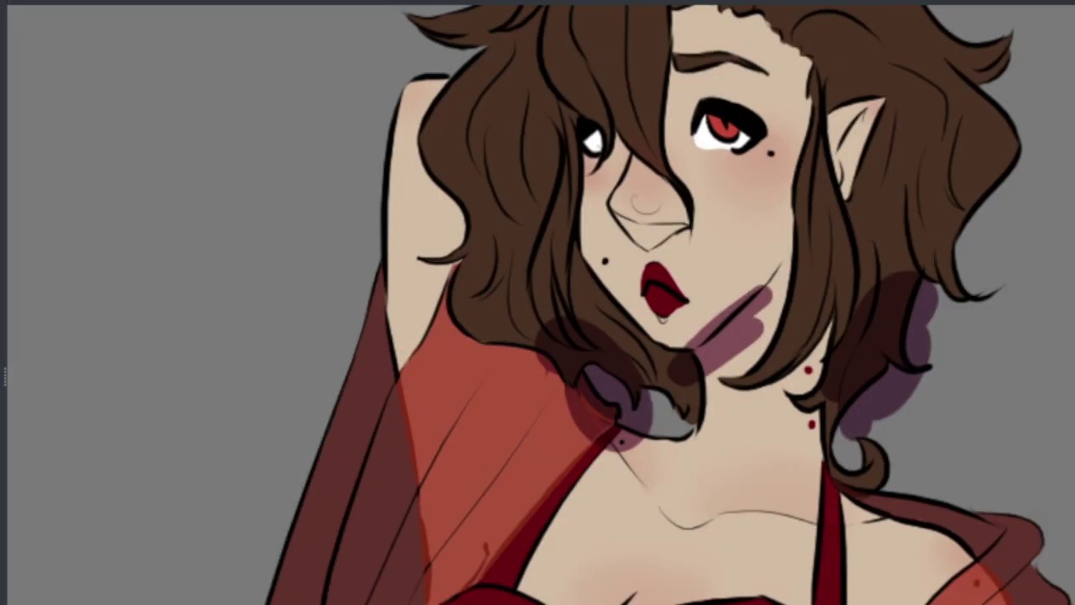
pyautogui.scroll(-1, 487, 328)
pyautogui.scroll(1, 533, 345)
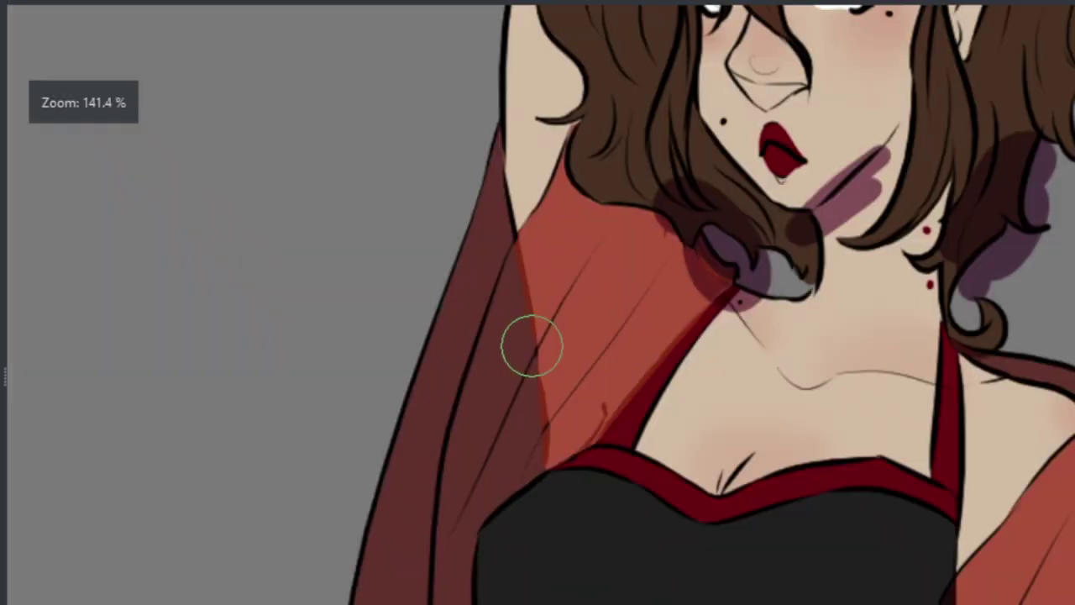
# Step: Undo the flat purple shadows and return the outlines beneath the robe to black
pyautogui.scroll(-1, 663, 365)
pyautogui.scroll(-2, 664, 365)
pyautogui.scroll(-3, 537, 336)
pyautogui.scroll(3, 471, 352)
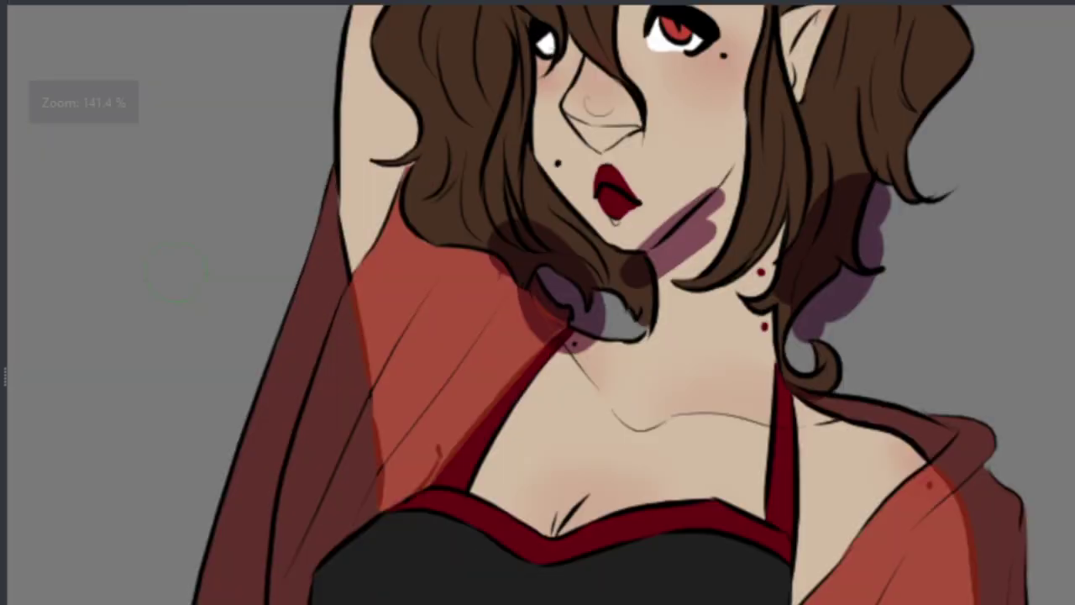
pyautogui.scroll(-3, 380, 353)
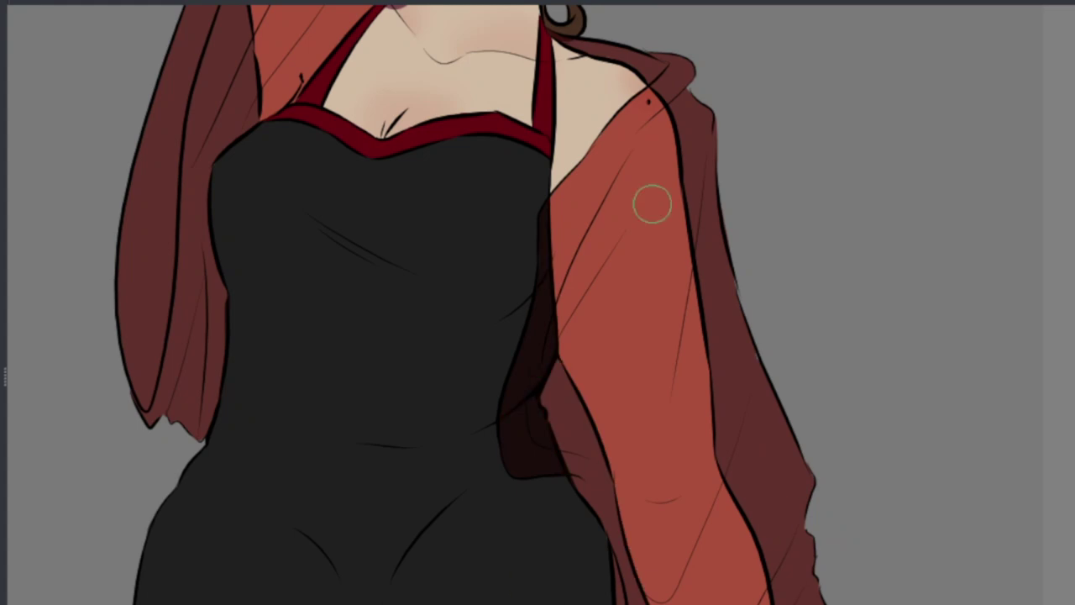
pyautogui.scroll(-1, 588, 336)
pyautogui.scroll(3, 453, 50)
pyautogui.hotkey('ctrl', 'z')
pyautogui.scroll(-1, 538, 302)
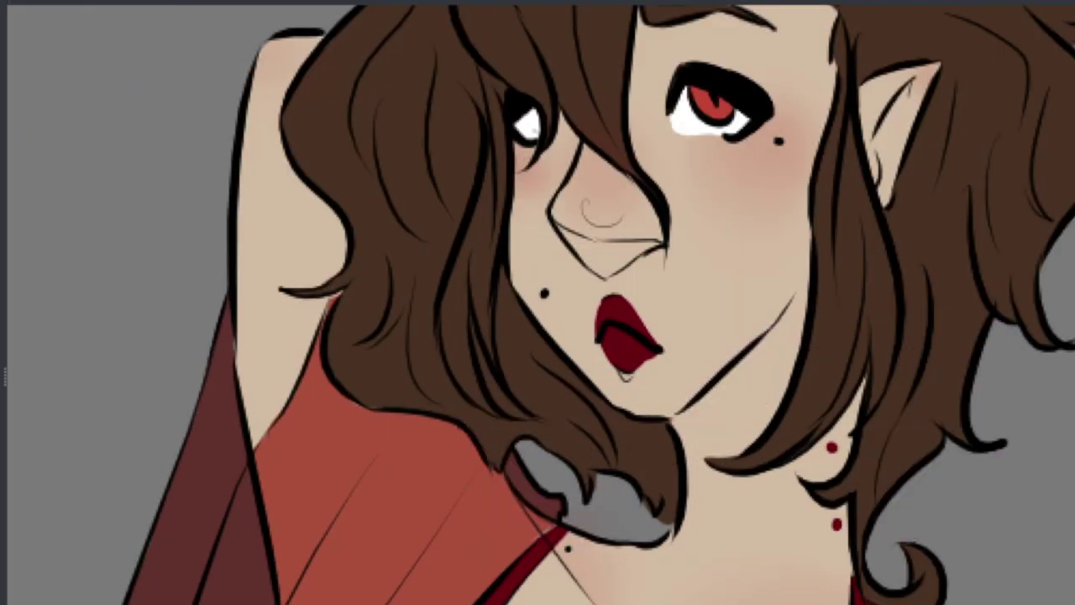
# Step: Paint soft purple shading beneath the nose, around the eyes, on the hair-side cheek and along the front lock
pyautogui.scroll(2, 893, 43)
pyautogui.moveTo(504, 416); pyautogui.dragTo(608, 461)
pyautogui.moveTo(664, 273)
pyautogui.mouseDown()
pyautogui.moveTo(669, 202)
pyautogui.moveTo(712, 264)
pyautogui.mouseUp()
pyautogui.hotkey('ctrl', 'z')
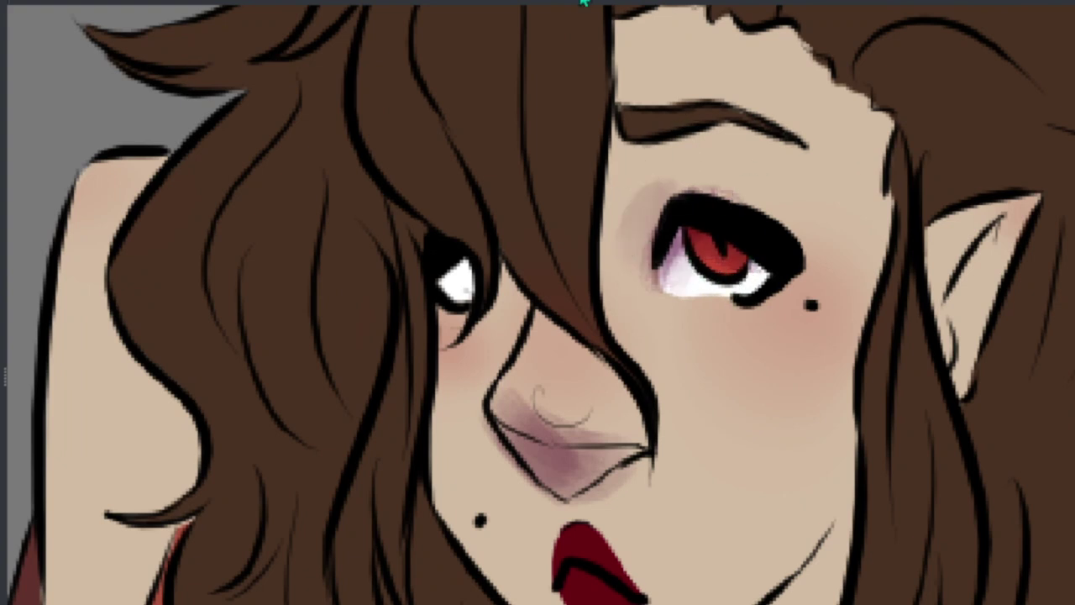
pyautogui.moveTo(504, 389)
pyautogui.mouseDown()
pyautogui.moveTo(475, 355)
pyautogui.moveTo(519, 468)
pyautogui.moveTo(495, 493)
pyautogui.moveTo(575, 544)
pyautogui.moveTo(529, 371)
pyautogui.moveTo(558, 403)
pyautogui.moveTo(546, 300)
pyautogui.moveTo(696, 420)
pyautogui.mouseUp()
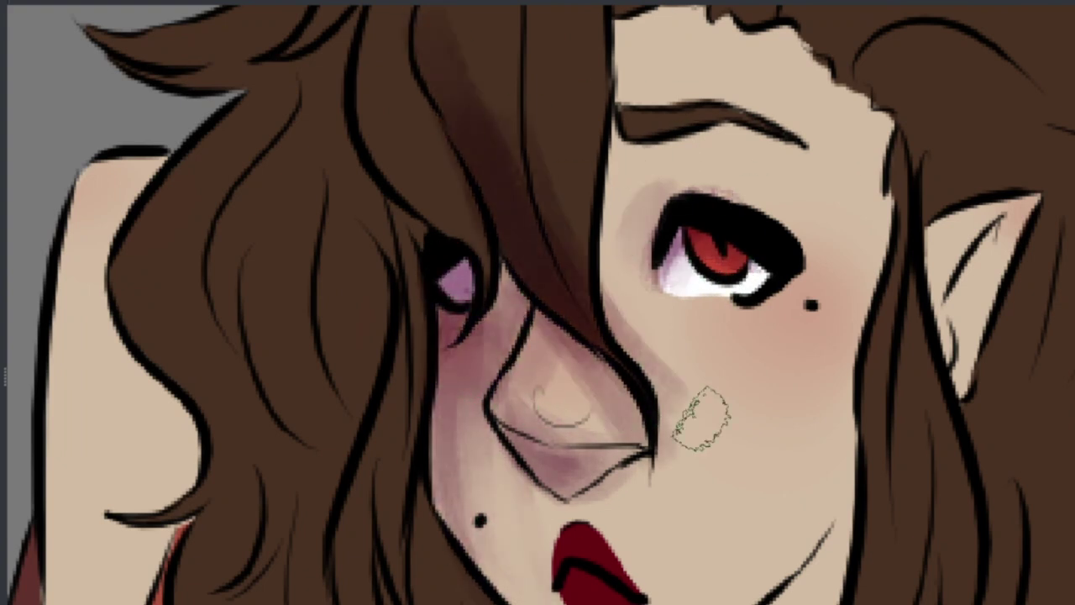
# Step: Shade the neck beneath the jaw, the outer cheek and the forehead beside the hair with soft purple
pyautogui.scroll(3, 697, 420)
pyautogui.moveTo(664, 143)
pyautogui.mouseDown()
pyautogui.moveTo(644, 192)
pyautogui.moveTo(703, 148)
pyautogui.moveTo(679, 356)
pyautogui.moveTo(689, 252)
pyautogui.mouseUp()
pyautogui.scroll(-5, 694, 530)
pyautogui.moveTo(693, 530)
pyautogui.mouseDown()
pyautogui.moveTo(756, 470)
pyautogui.moveTo(731, 576)
pyautogui.moveTo(777, 252)
pyautogui.moveTo(786, 437)
pyautogui.mouseUp()
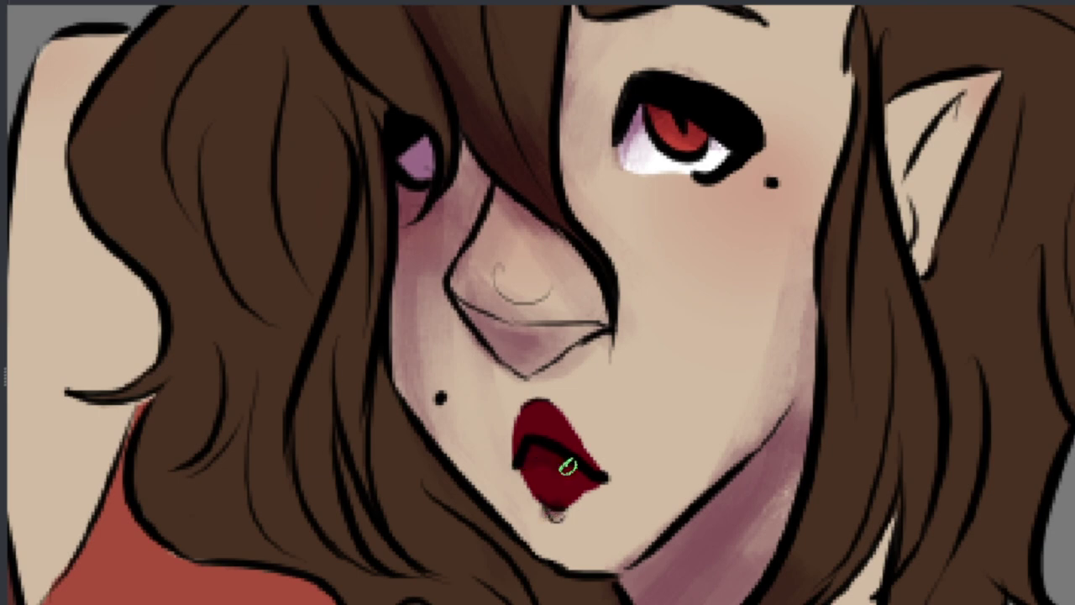
# Step: Paint soft purple shading on the ear, the hair locks framing the face and the crown of the hair
pyautogui.scroll(-2, 755, 354)
pyautogui.moveTo(754, 354)
pyautogui.mouseDown()
pyautogui.moveTo(941, 242)
pyautogui.moveTo(881, 571)
pyautogui.moveTo(850, 429)
pyautogui.moveTo(903, 311)
pyautogui.moveTo(878, 252)
pyautogui.mouseUp()
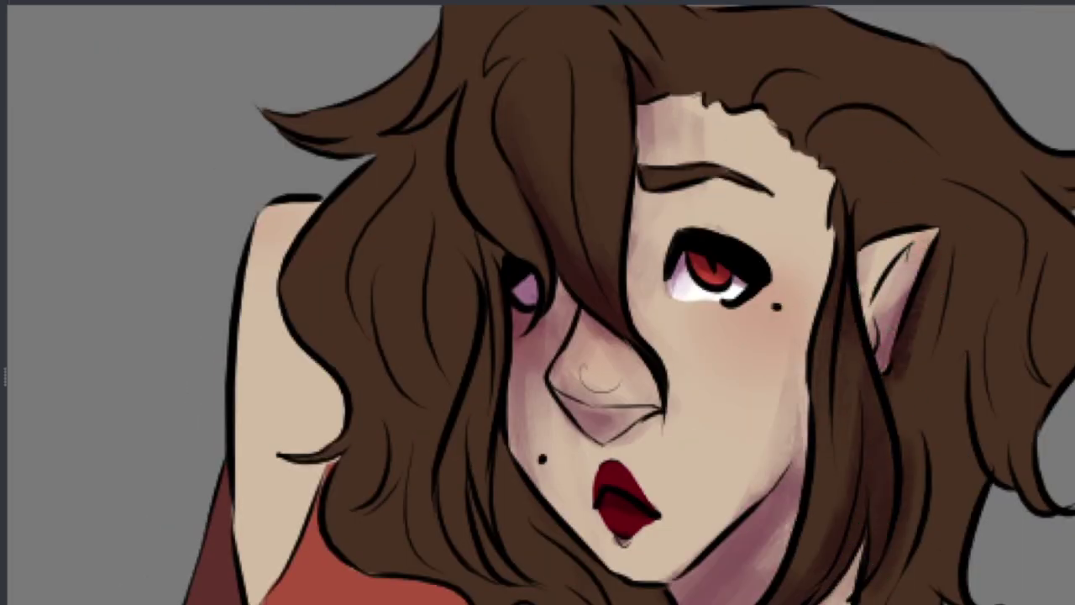
pyautogui.moveTo(898, 584)
pyautogui.mouseDown()
pyautogui.moveTo(987, 504)
pyautogui.moveTo(1027, 140)
pyautogui.moveTo(1024, 395)
pyautogui.moveTo(559, 512)
pyautogui.mouseUp()
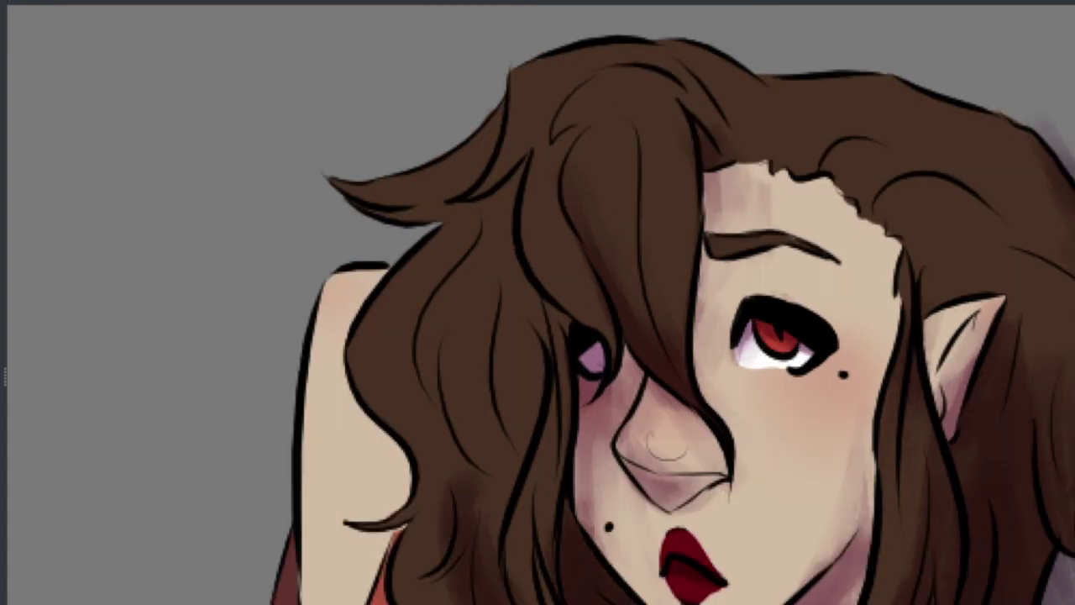
pyautogui.moveTo(445, 591)
pyautogui.mouseDown()
pyautogui.moveTo(470, 245)
pyautogui.moveTo(504, 601)
pyautogui.mouseUp()
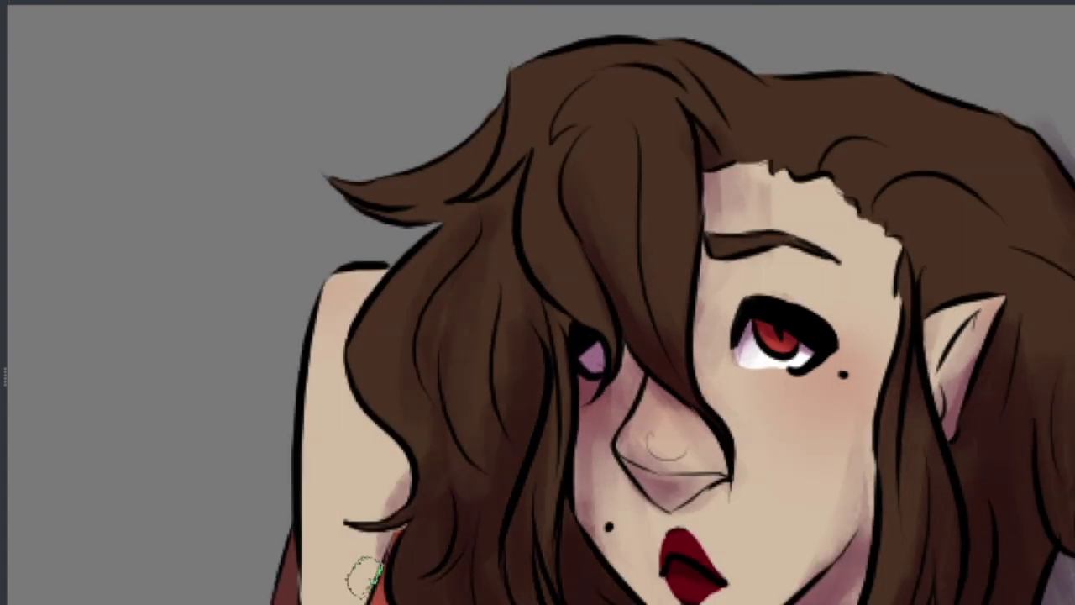
pyautogui.moveTo(344, 181)
pyautogui.mouseDown()
pyautogui.moveTo(479, 156)
pyautogui.moveTo(469, 326)
pyautogui.moveTo(403, 156)
pyautogui.moveTo(523, 451)
pyautogui.moveTo(700, 128)
pyautogui.moveTo(516, 85)
pyautogui.moveTo(672, 212)
pyautogui.moveTo(715, 80)
pyautogui.moveTo(871, 209)
pyautogui.moveTo(936, 162)
pyautogui.mouseUp()
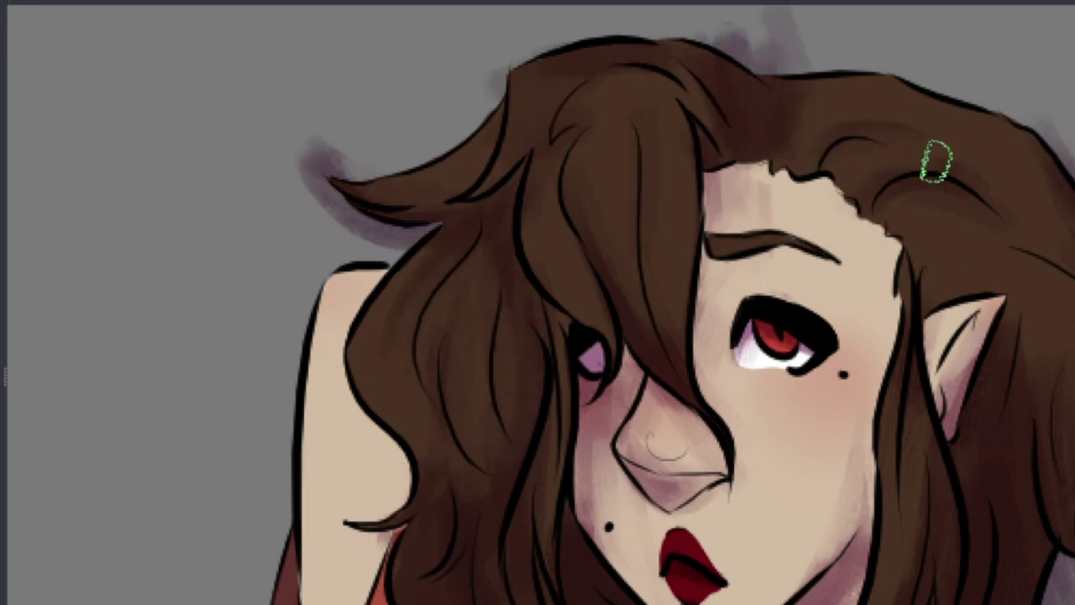
pyautogui.moveTo(976, 241)
pyautogui.mouseDown()
pyautogui.moveTo(964, 118)
pyautogui.moveTo(1056, 221)
pyautogui.mouseUp()
# Step: Shade the raised arm and the robe sleeve hanging from it with soft purple strokes along the folds
pyautogui.scroll(-2, 672, 451)
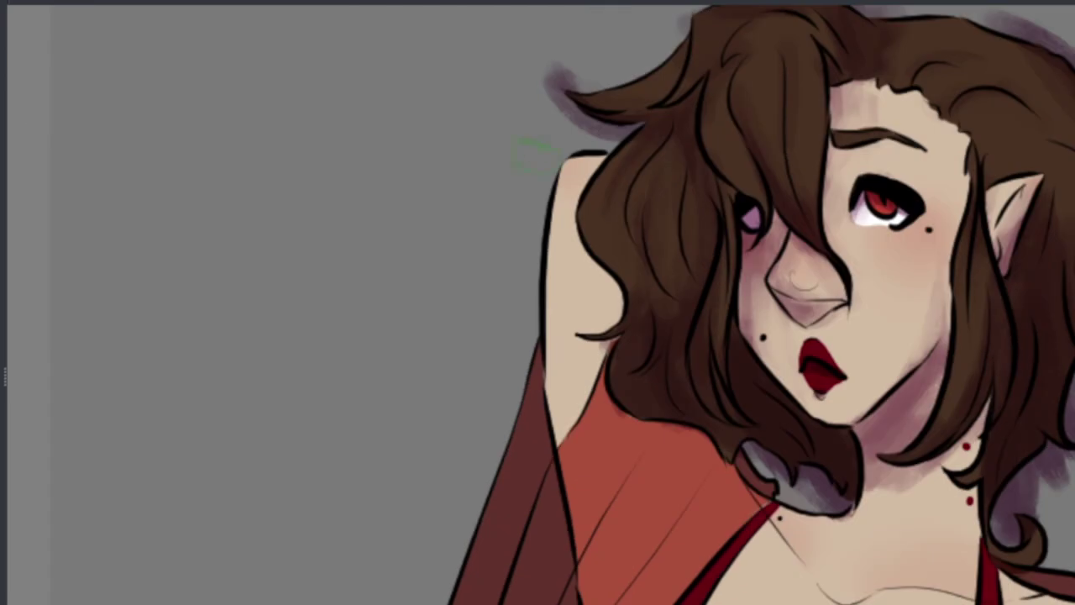
pyautogui.moveTo(546, 143)
pyautogui.mouseDown()
pyautogui.moveTo(563, 299)
pyautogui.moveTo(520, 378)
pyautogui.mouseUp()
pyautogui.scroll(-2, 588, 420)
pyautogui.moveTo(648, 451); pyautogui.dragTo(533, 538)
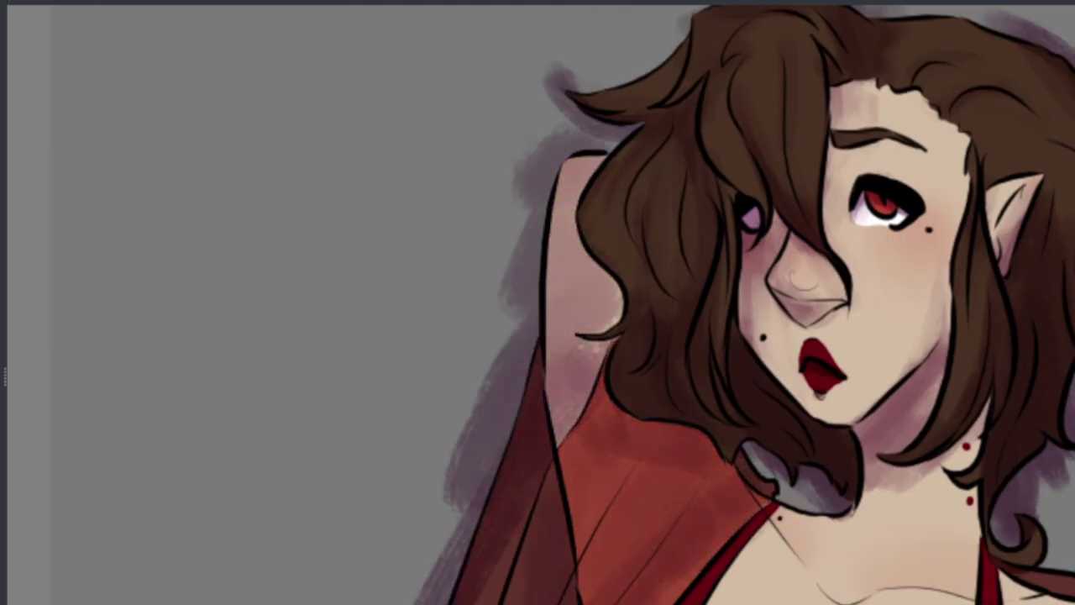
pyautogui.scroll(-3, 484, 239)
pyautogui.moveTo(483, 240)
pyautogui.mouseDown()
pyautogui.moveTo(428, 499)
pyautogui.moveTo(470, 588)
pyautogui.mouseUp()
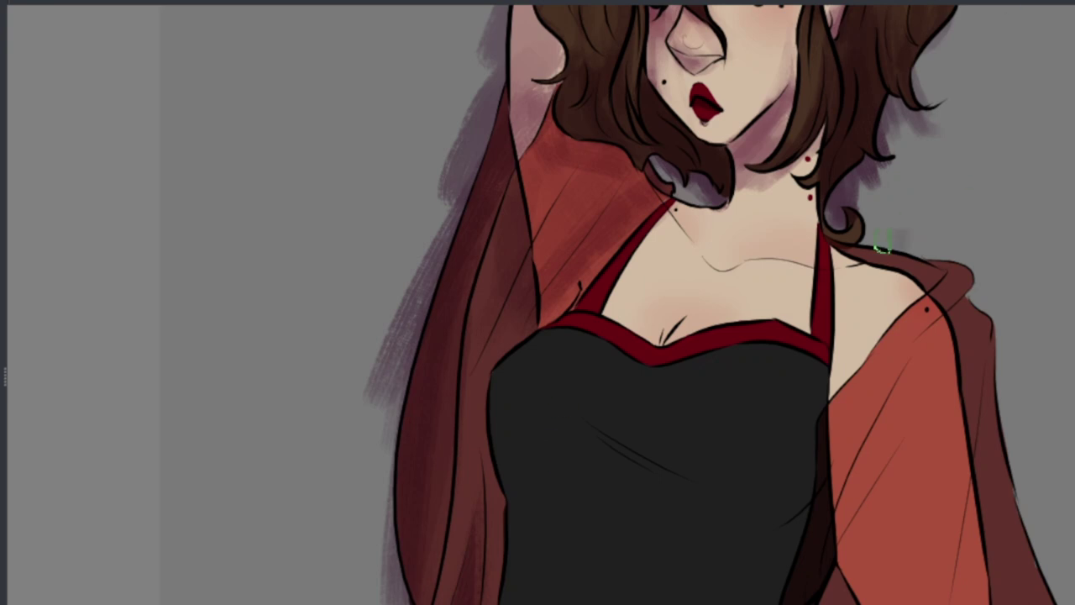
# Step: Shade the robe on the lowered arm's side and the skin around the collarbones with soft purple
pyautogui.moveTo(882, 243)
pyautogui.mouseDown()
pyautogui.moveTo(940, 420)
pyautogui.moveTo(1008, 521)
pyautogui.mouseUp()
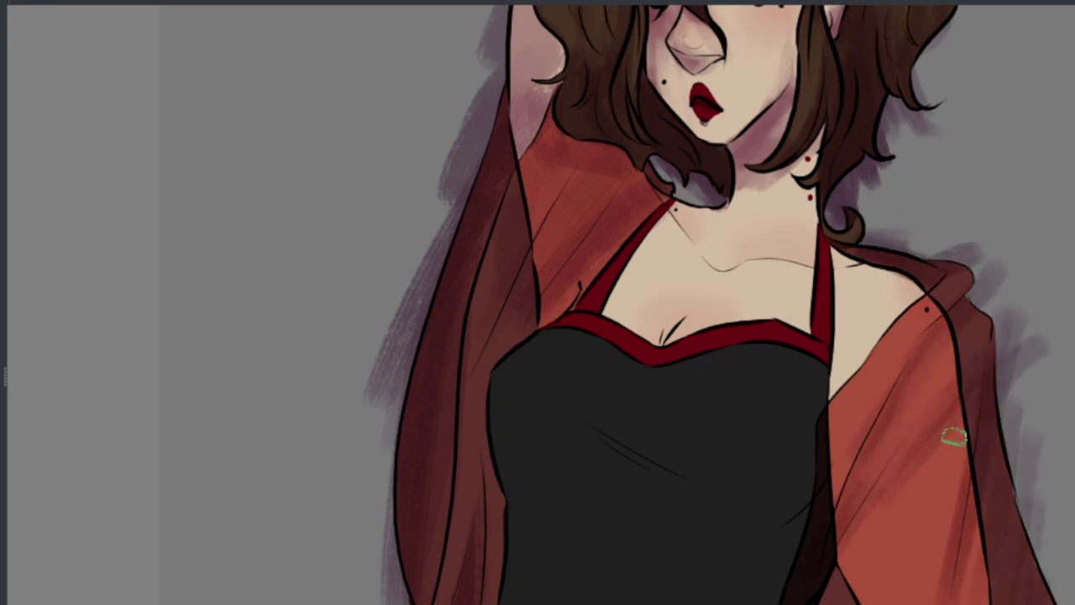
pyautogui.scroll(-2, 794, 460)
pyautogui.scroll(4, 795, 461)
pyautogui.moveTo(663, 361)
pyautogui.mouseDown()
pyautogui.moveTo(563, 424)
pyautogui.moveTo(635, 441)
pyautogui.mouseUp()
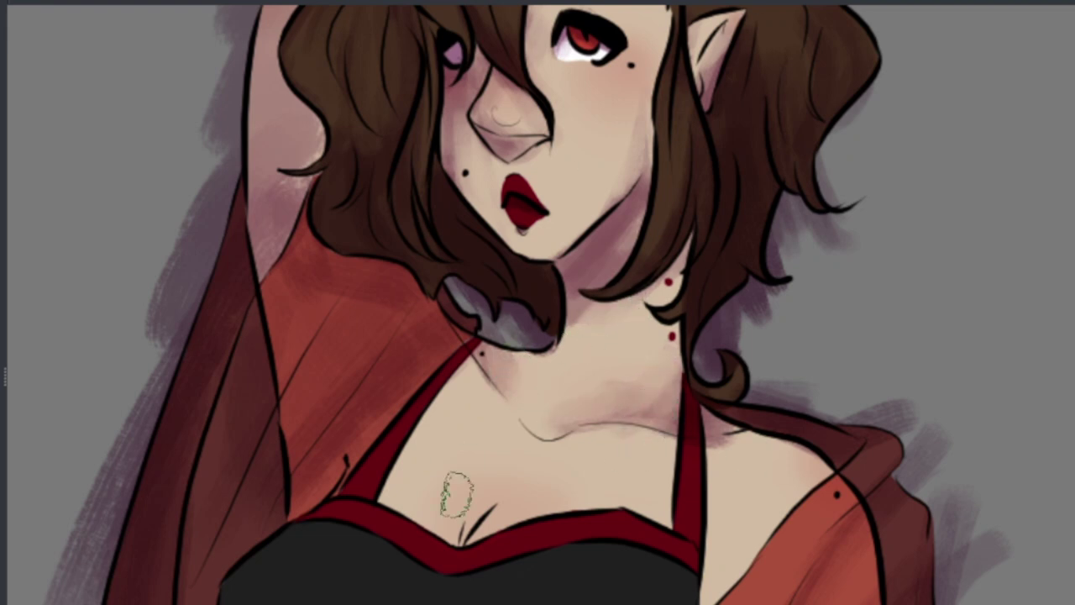
# Step: Shade the cleavage, the bust fold, the sides and the waist of the black dress with soft dark purple
pyautogui.scroll(-3, 396, 512)
pyautogui.scroll(4, 583, 328)
pyautogui.moveTo(583, 328); pyautogui.dragTo(532, 332)
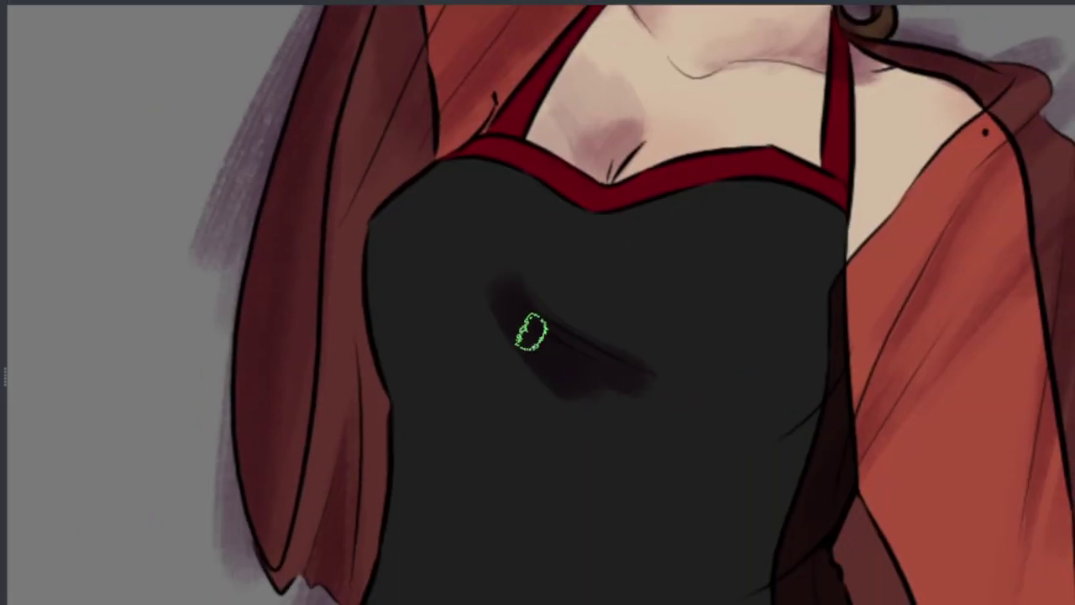
pyautogui.moveTo(803, 399)
pyautogui.mouseDown()
pyautogui.moveTo(816, 528)
pyautogui.moveTo(865, 598)
pyautogui.moveTo(891, 588)
pyautogui.mouseUp()
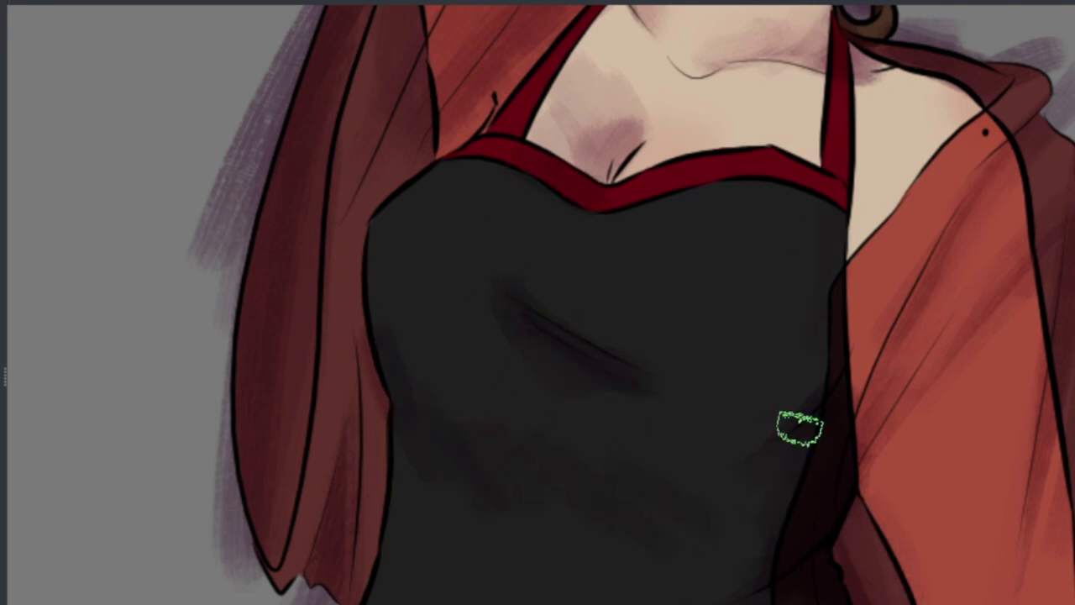
pyautogui.scroll(-1, 664, 552)
pyautogui.scroll(1, 643, 221)
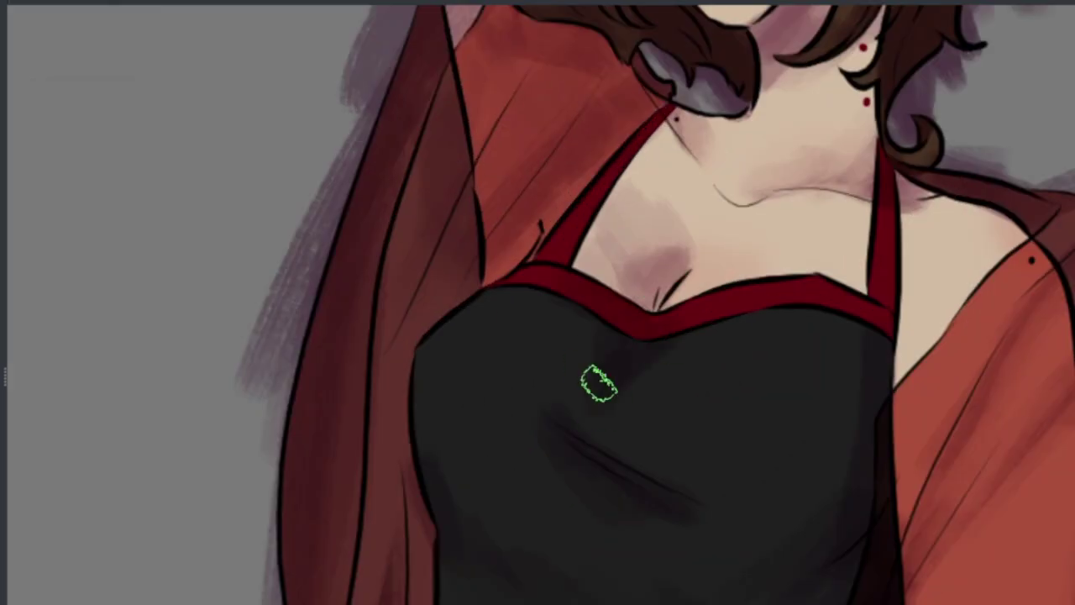
pyautogui.scroll(-1, 538, 280)
pyautogui.scroll(1, 557, 449)
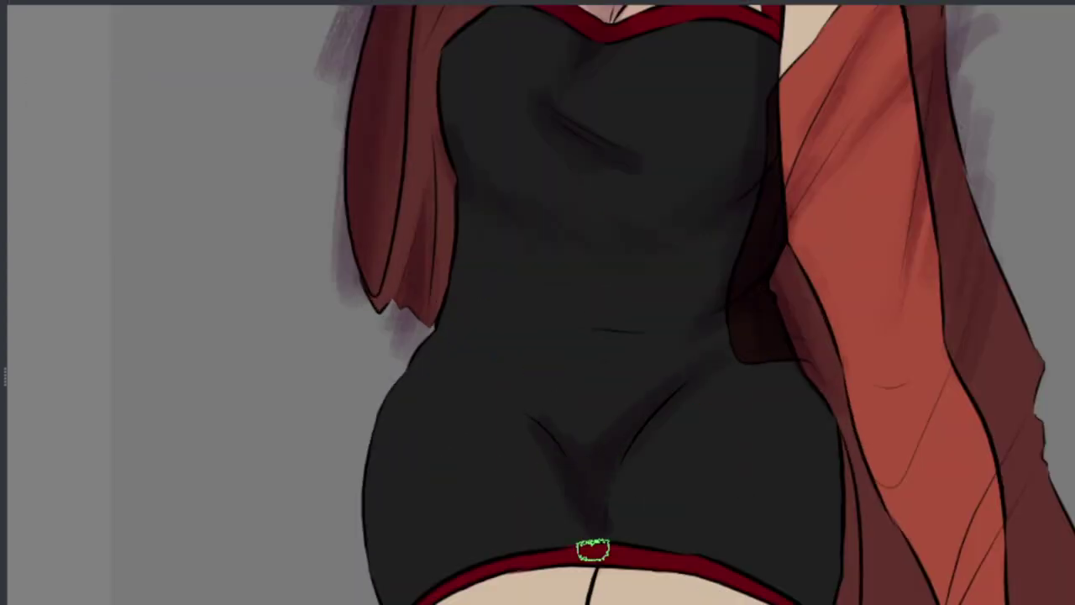
# Step: Shade the dress along the outer hip and lap, and lay soft purple strokes over the farther thigh and inner-leg line
pyautogui.moveTo(385, 366); pyautogui.dragTo(336, 578)
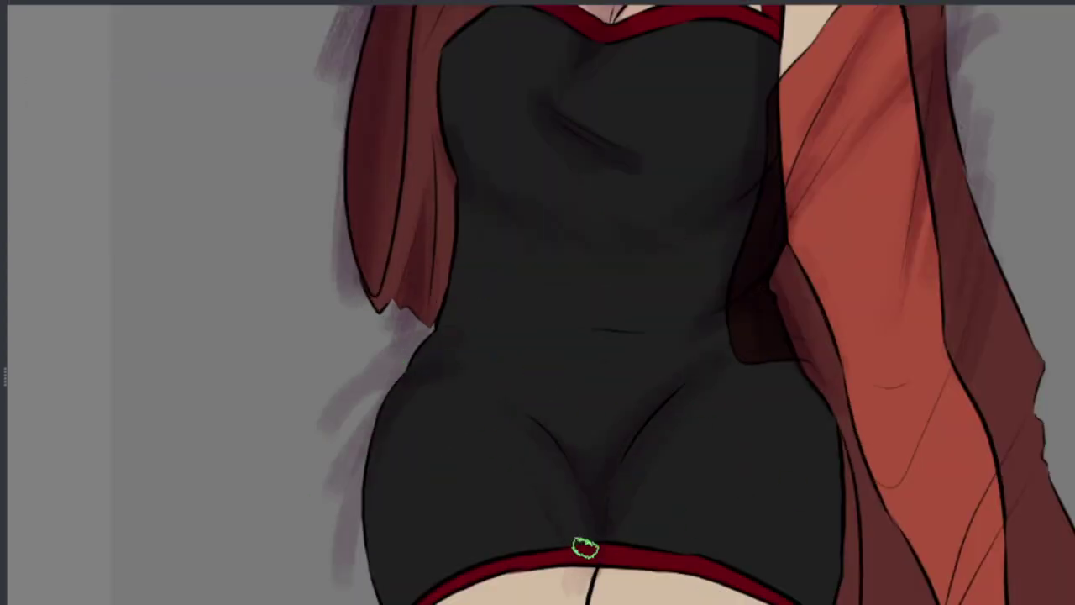
pyautogui.scroll(-1, 588, 336)
pyautogui.scroll(1, 643, 271)
pyautogui.moveTo(643, 278); pyautogui.dragTo(636, 600)
pyautogui.moveTo(588, 302)
pyautogui.mouseDown()
pyautogui.moveTo(516, 533)
pyautogui.moveTo(605, 601)
pyautogui.moveTo(516, 409)
pyautogui.moveTo(520, 601)
pyautogui.mouseUp()
pyautogui.moveTo(622, 303); pyautogui.dragTo(571, 600)
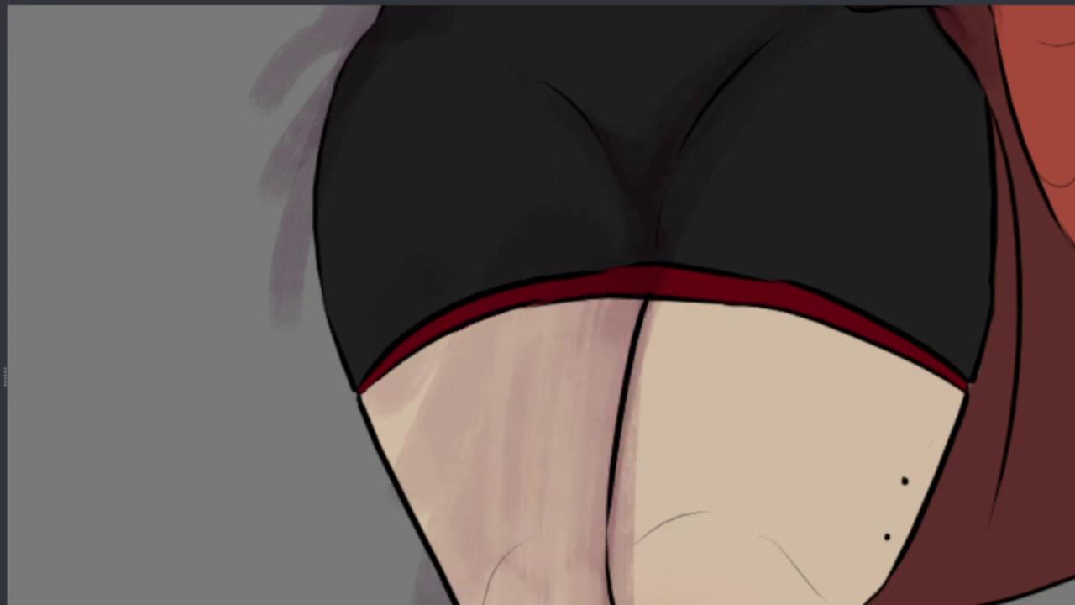
# Step: Paint purple shadows across both thighs beneath the dress hem, along the outer leg and on the robe behind it
pyautogui.moveTo(772, 504); pyautogui.dragTo(866, 588)
pyautogui.moveTo(924, 445)
pyautogui.mouseDown()
pyautogui.moveTo(934, 577)
pyautogui.moveTo(966, 219)
pyautogui.mouseUp()
pyautogui.moveTo(924, 370); pyautogui.dragTo(893, 504)
pyautogui.moveTo(370, 412)
pyautogui.mouseDown()
pyautogui.moveTo(533, 343)
pyautogui.moveTo(940, 378)
pyautogui.mouseUp()
pyautogui.moveTo(378, 453); pyautogui.dragTo(621, 311)
pyautogui.moveTo(698, 336); pyautogui.dragTo(891, 454)
pyautogui.moveTo(772, 568); pyautogui.dragTo(672, 319)
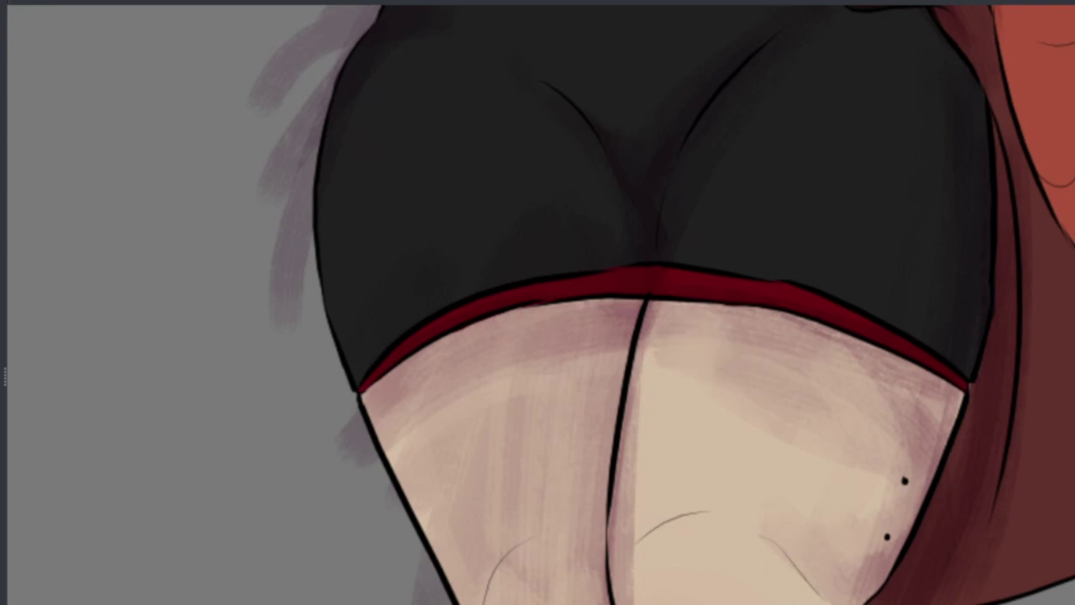
# Step: Soften the upper-thigh shading and shade the elbow and lower folds of the lowered robe sleeve
pyautogui.scroll(-5, 692, 379)
pyautogui.scroll(5, 365, 566)
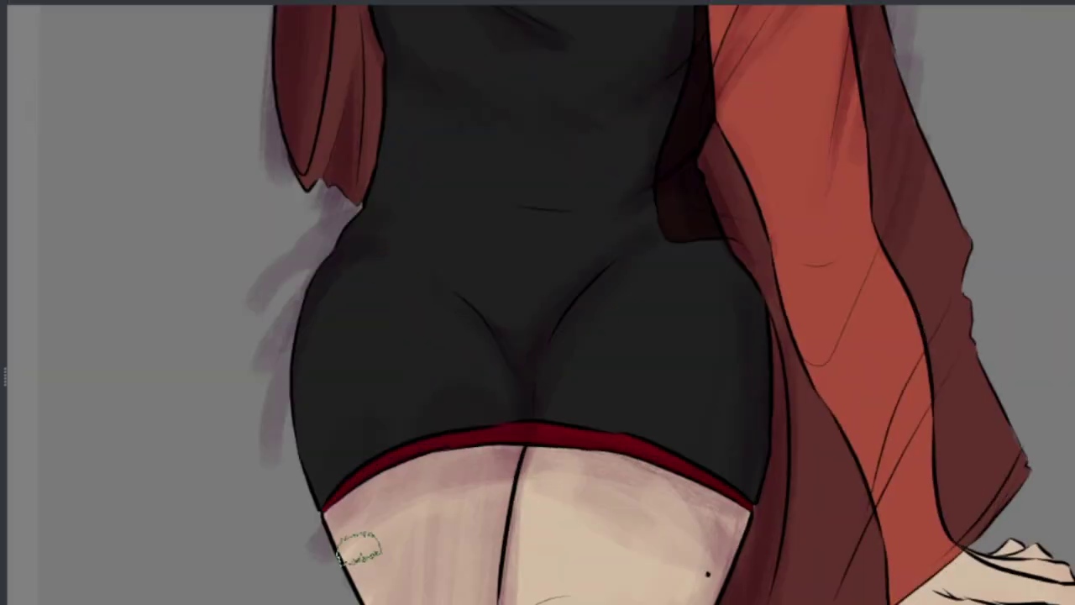
pyautogui.moveTo(471, 551); pyautogui.dragTo(370, 496)
pyautogui.moveTo(798, 361); pyautogui.dragTo(848, 198)
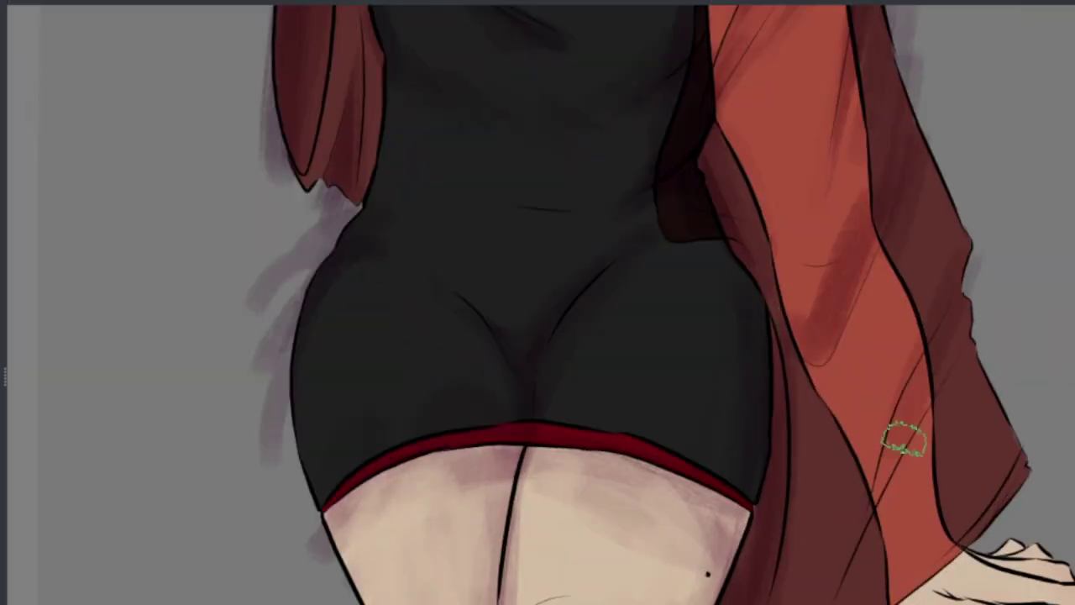
pyautogui.moveTo(900, 440); pyautogui.dragTo(924, 588)
pyautogui.moveTo(835, 210); pyautogui.dragTo(901, 338)
# Step: Shade the robe's lower edge and the fingers of the resting hand with soft purple
pyautogui.scroll(-5, 878, 580)
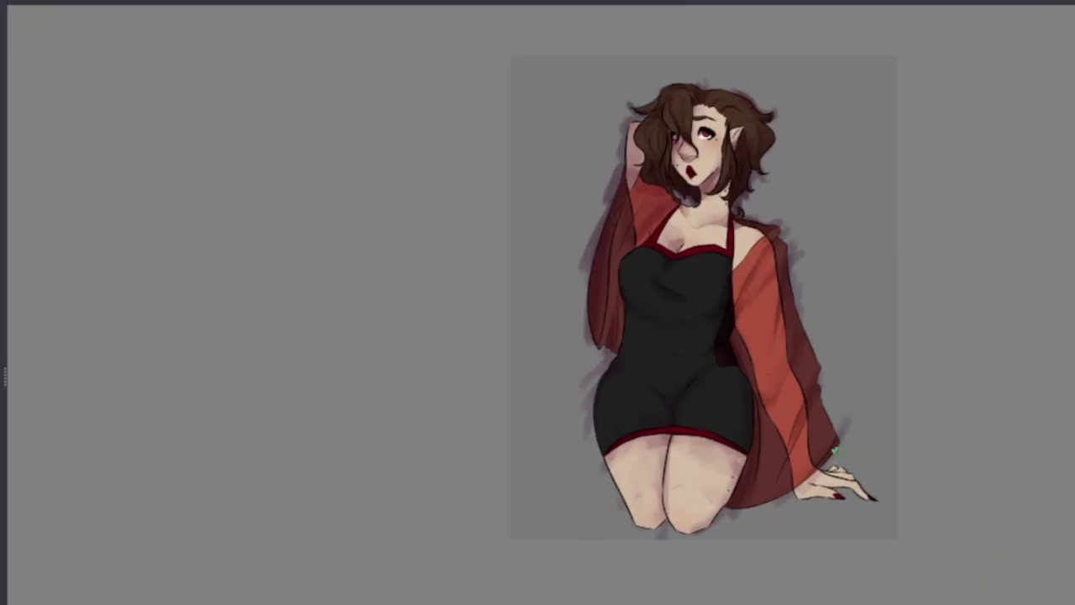
pyautogui.scroll(5, 819, 479)
pyautogui.moveTo(916, 412)
pyautogui.mouseDown()
pyautogui.moveTo(816, 493)
pyautogui.moveTo(663, 579)
pyautogui.moveTo(835, 521)
pyautogui.mouseUp()
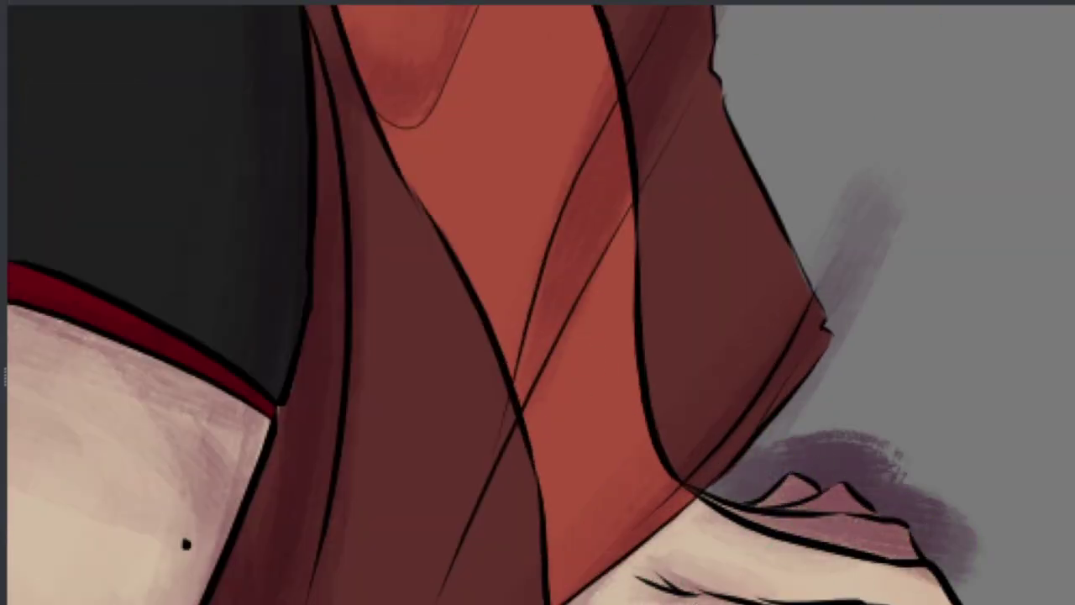
pyautogui.scroll(-5, 769, 501)
pyautogui.moveTo(840, 456); pyautogui.dragTo(840, 604)
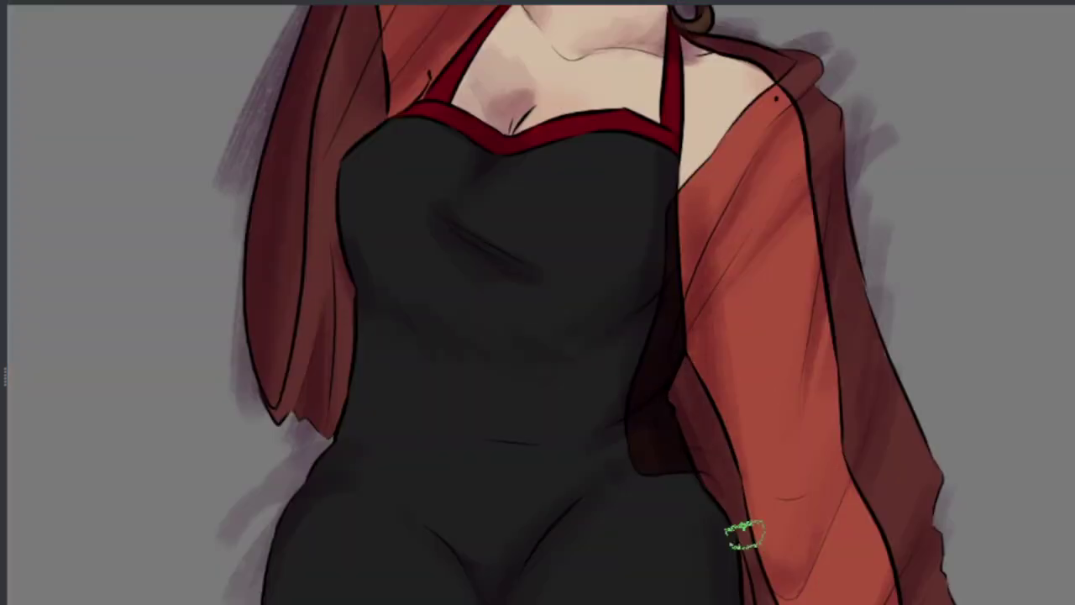
# Step: Apply a soft purple gradient over the lower part of the canvas, fading out upward
pyautogui.scroll(-4, 794, 454)
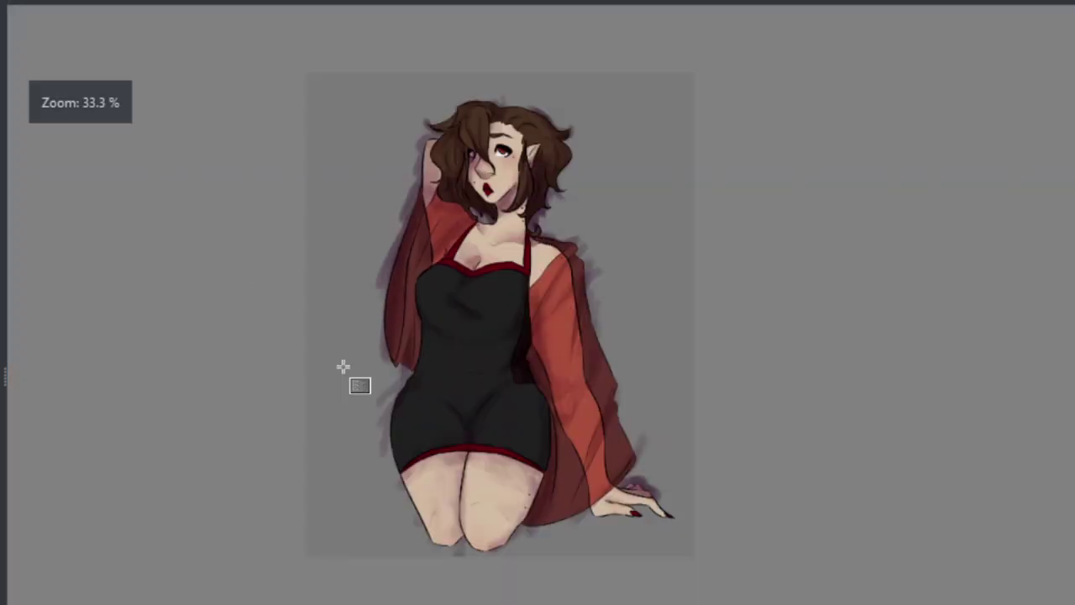
pyautogui.scroll(4, 451, 368)
pyautogui.scroll(-3, 440, 473)
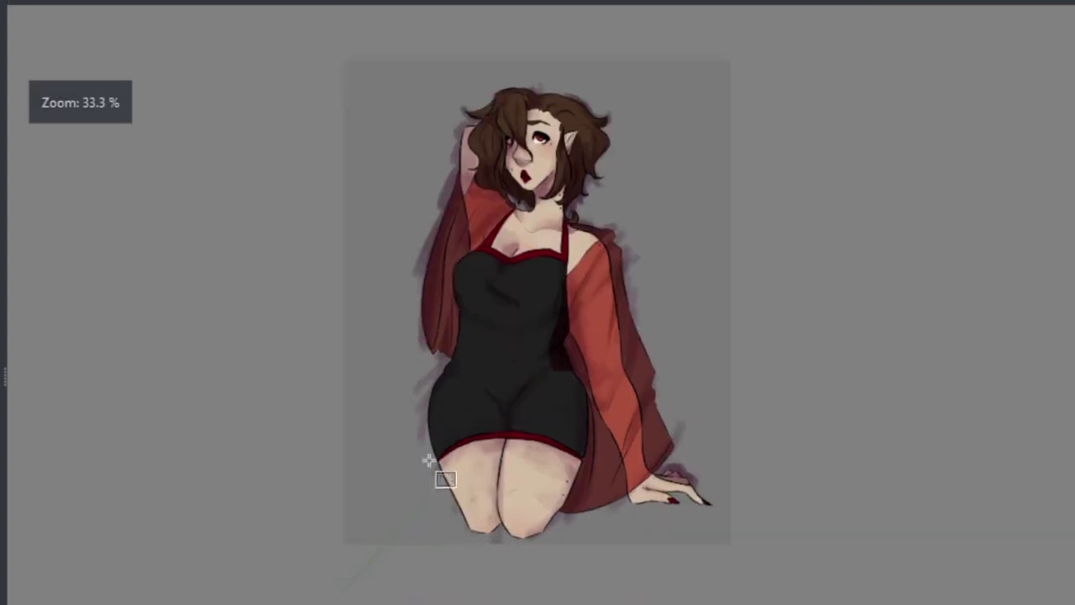
pyautogui.scroll(1, 427, 492)
pyautogui.scroll(-1, 496, 401)
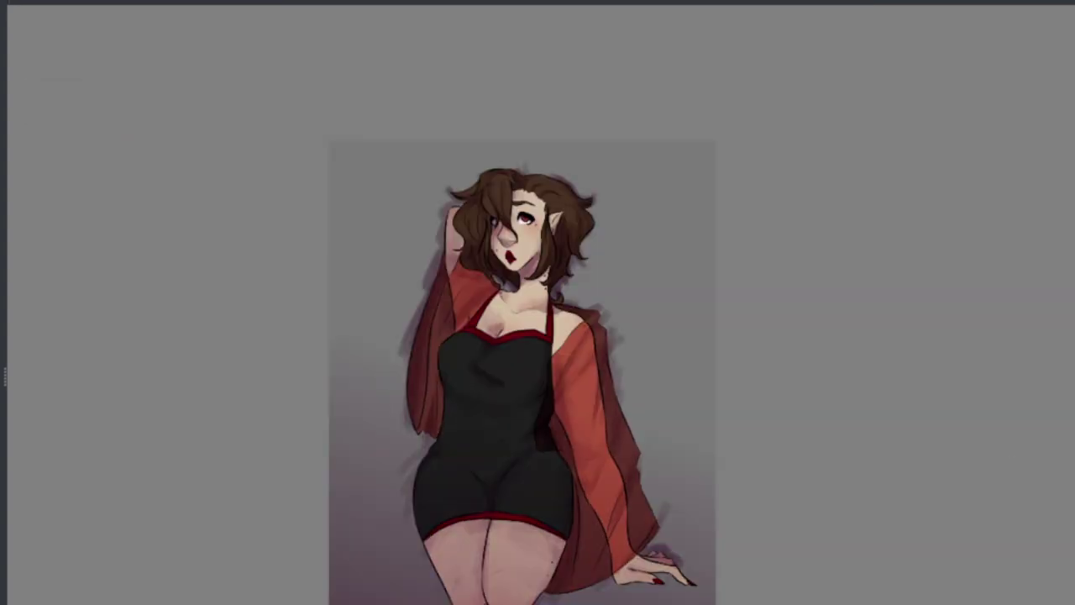
pyautogui.scroll(3, 549, 377)
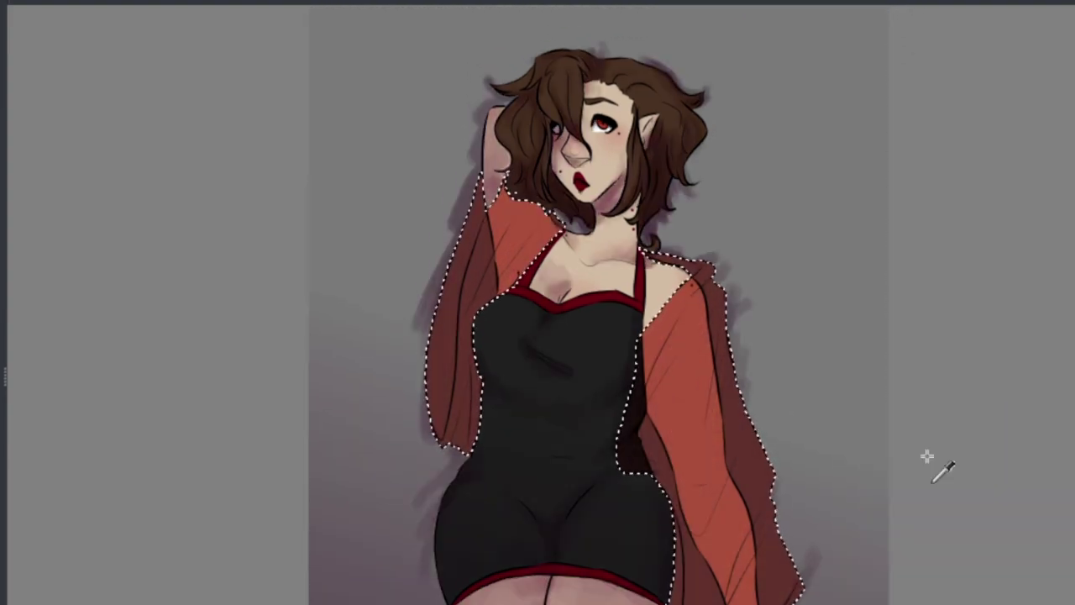
pyautogui.hotkey('ctrl', 'd')
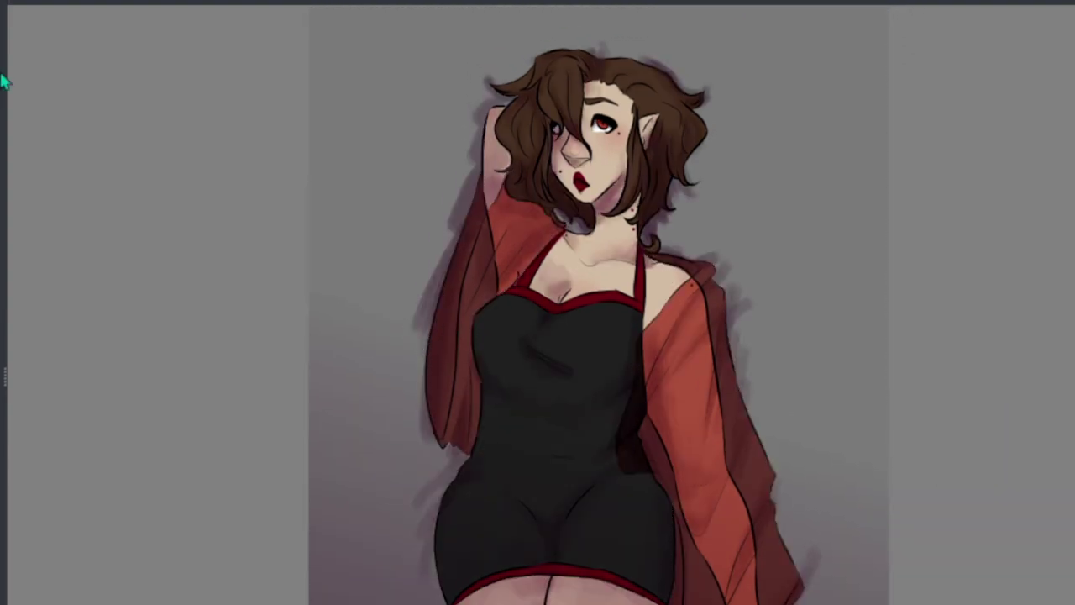
pyautogui.rightClick(756, 320)
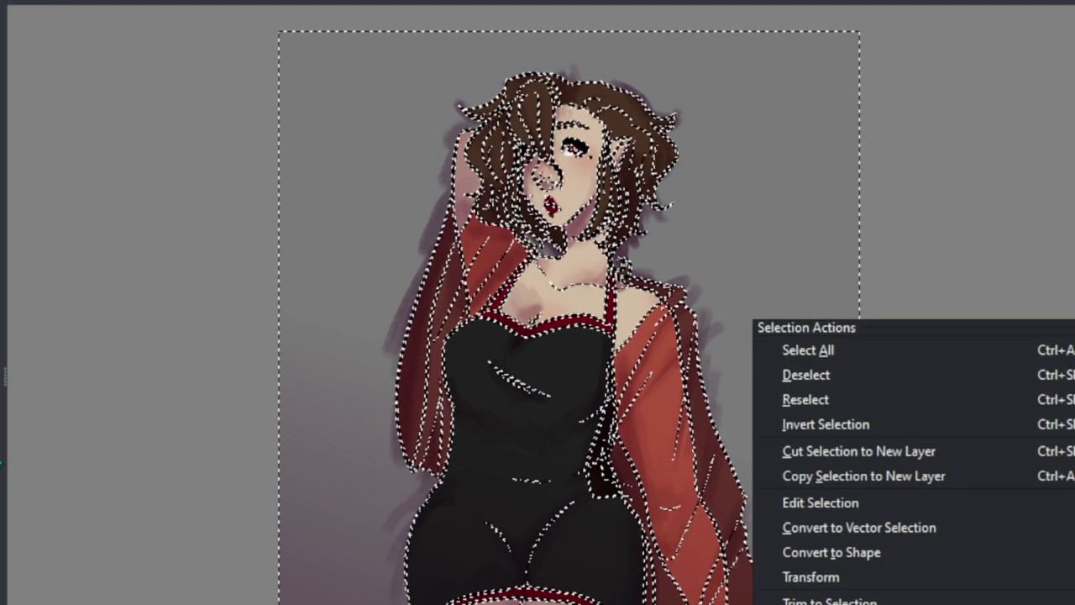
pyautogui.click(804, 375)
# Step: Erase the stray purple shading spilling outside the crown of the hair and the raised arm
pyautogui.scroll(5, 481, 230)
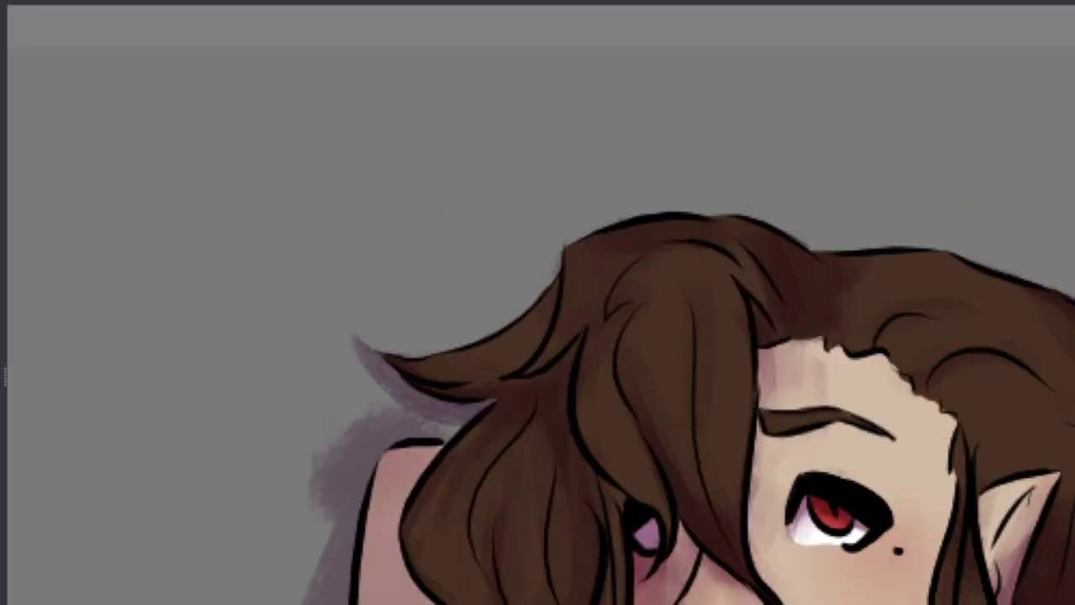
pyautogui.scroll(-5, 638, 320)
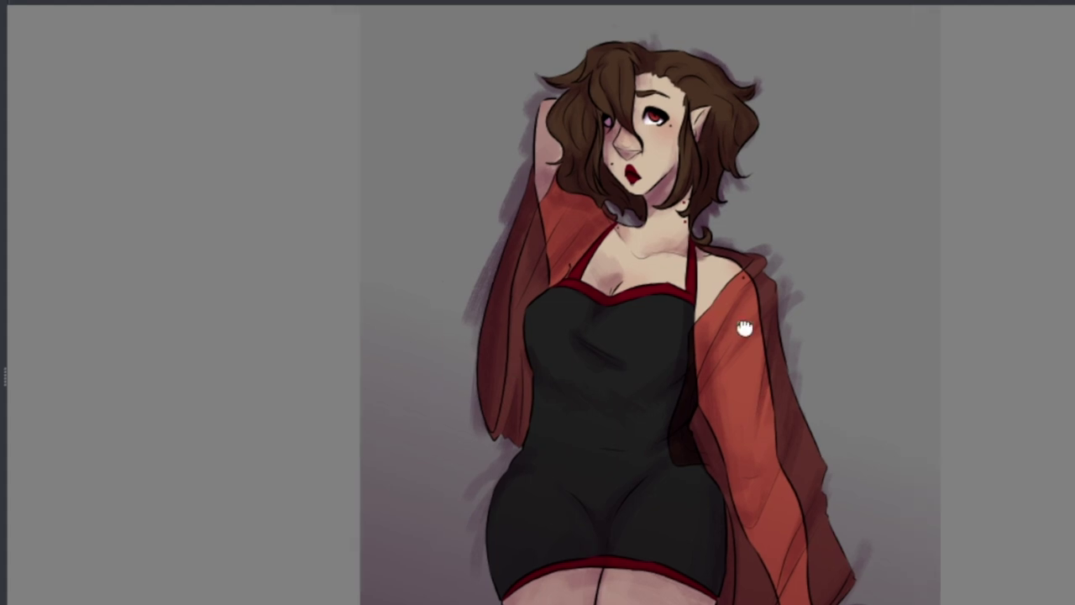
pyautogui.scroll(5, 672, 51)
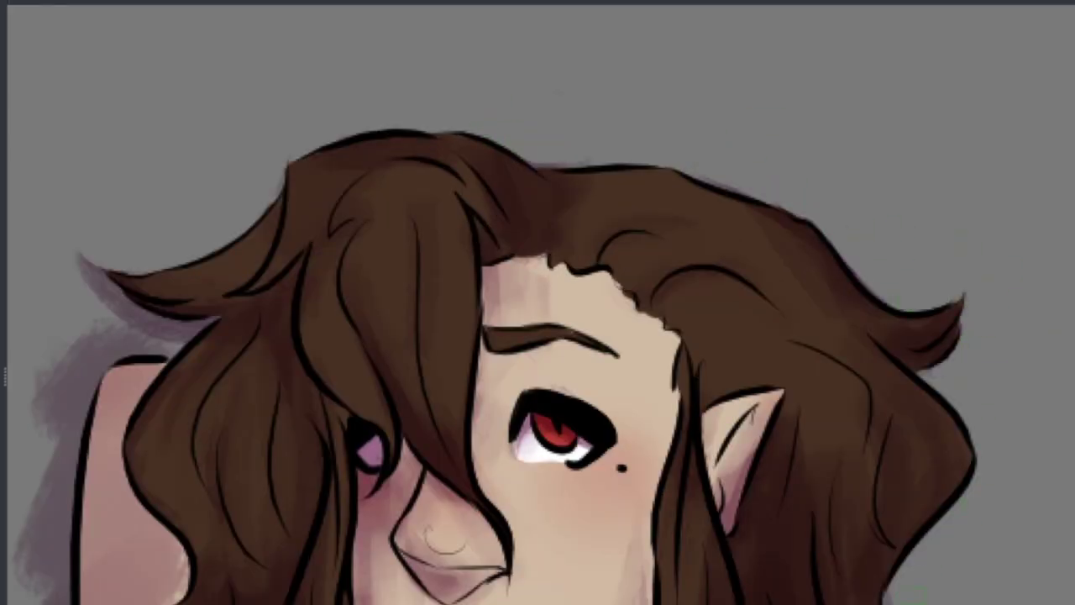
pyautogui.scroll(-5, 675, 181)
pyautogui.scroll(5, 482, 227)
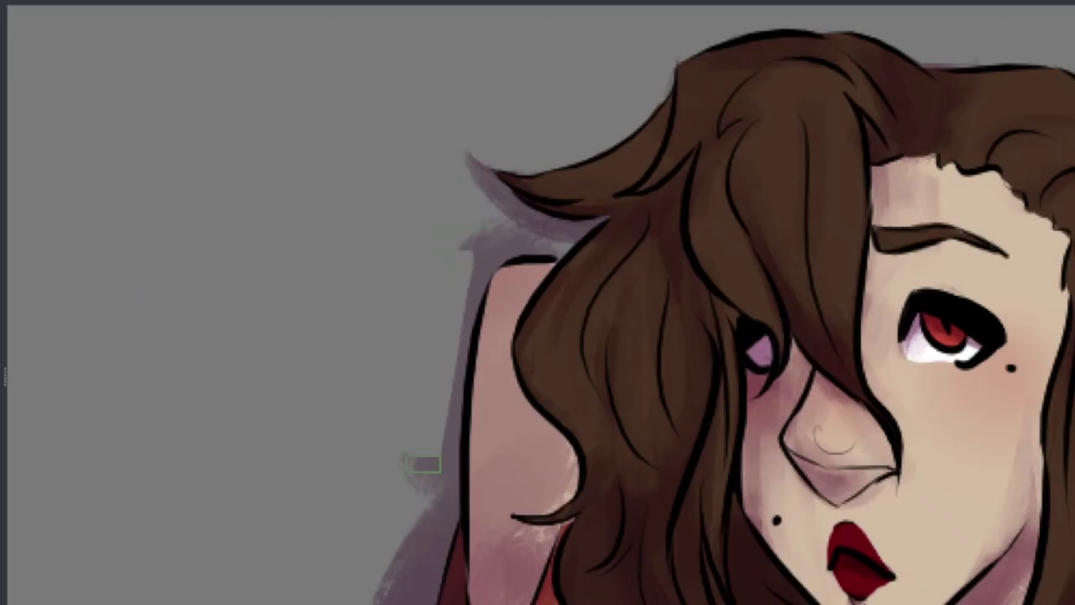
pyautogui.scroll(2, 462, 218)
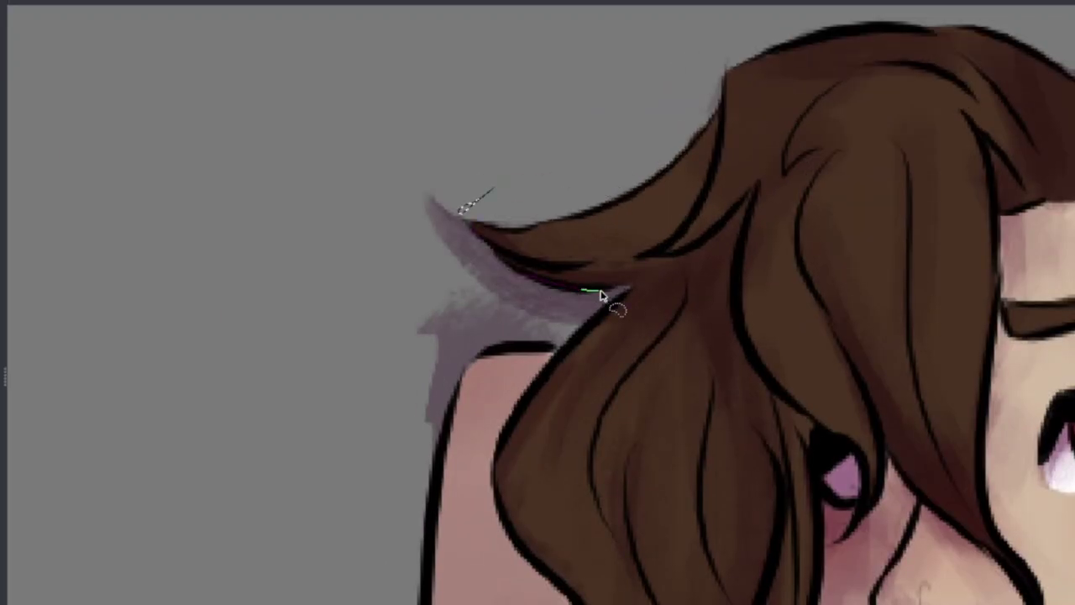
pyautogui.scroll(2, 478, 384)
# Step: Outline the background gap between the lower hair curls and the shoulder with a freehand selection and delete its purple spill
pyautogui.moveTo(292, 365); pyautogui.dragTo(385, 534)
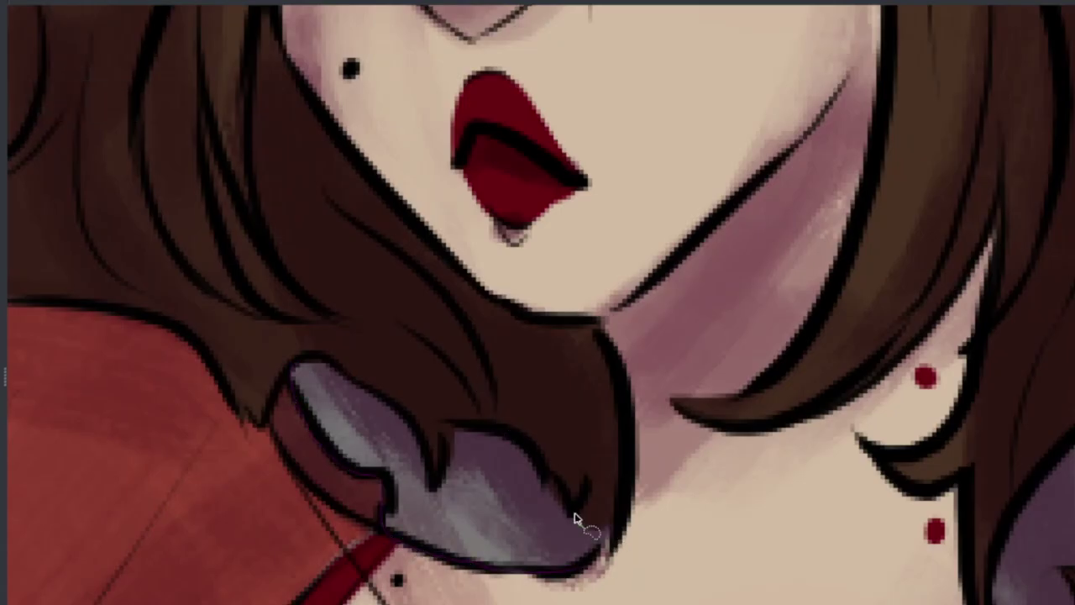
pyautogui.moveTo(575, 519); pyautogui.dragTo(344, 377)
pyautogui.press('Delete')
# Step: Select the background around the small neck curl and the robe's shoulder and delete the purple spill there
pyautogui.scroll(-1, 1041, 479)
pyautogui.moveTo(1041, 479)
pyautogui.mouseDown()
pyautogui.moveTo(490, 246)
pyautogui.moveTo(289, 114)
pyautogui.mouseUp()
pyautogui.scroll(1, 459, 240)
pyautogui.moveTo(808, 570); pyautogui.dragTo(412, 252)
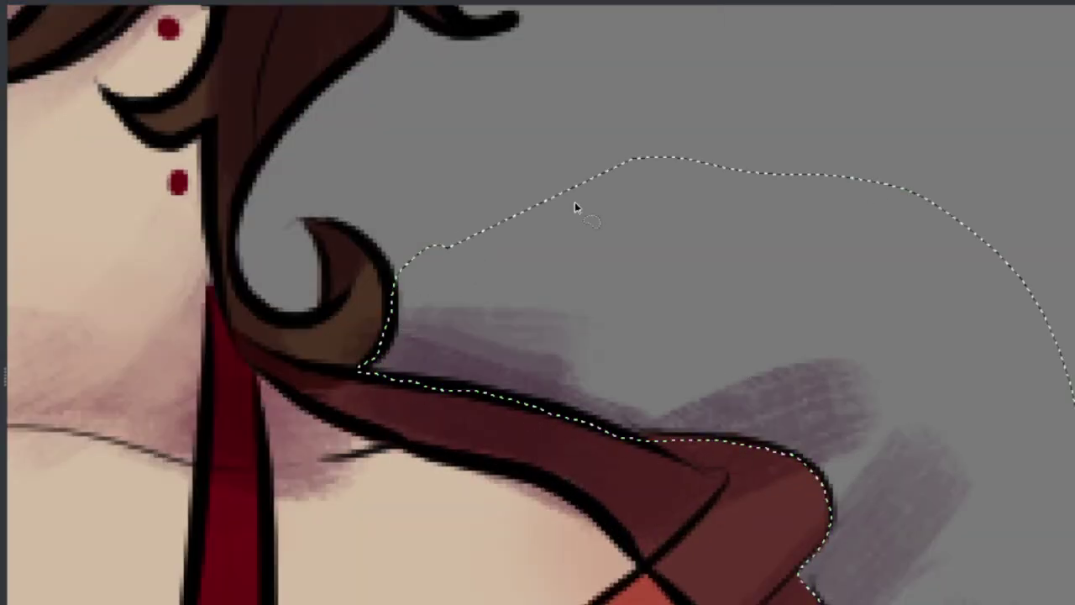
pyautogui.press('Delete')
# Step: Select the background beside the robe's shoulder and upper sleeve and delete the purple spill there
pyautogui.scroll(-2, 677, 331)
pyautogui.scroll(1, 677, 330)
pyautogui.moveTo(677, 331)
pyautogui.mouseDown()
pyautogui.moveTo(473, 172)
pyautogui.moveTo(427, 276)
pyautogui.moveTo(698, 331)
pyautogui.mouseUp()
pyautogui.press('Delete')
pyautogui.scroll(-2, 698, 331)
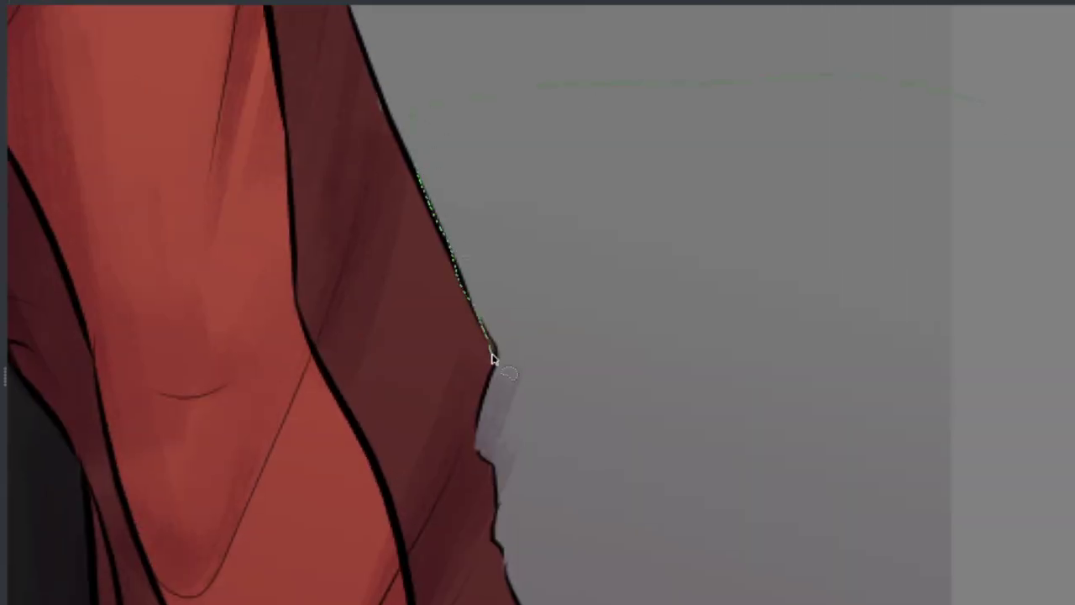
pyautogui.press('Delete')
# Step: Clear the purple spill from the background beside the lower sleeve and above the resting hand
pyautogui.scroll(-3, 547, 365)
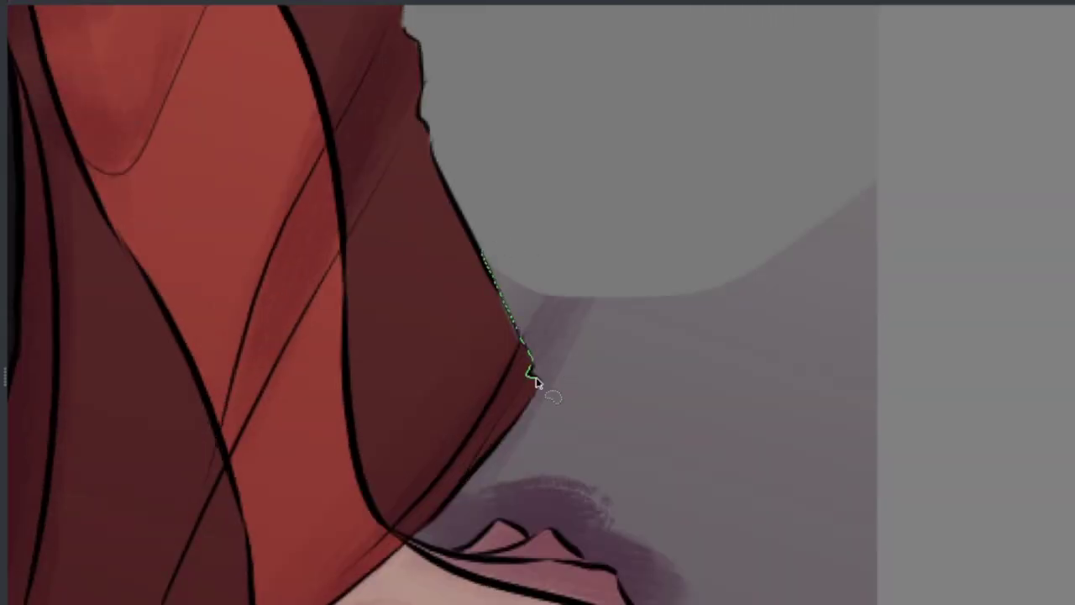
pyautogui.press('Delete')
pyautogui.scroll(-3, 800, 100)
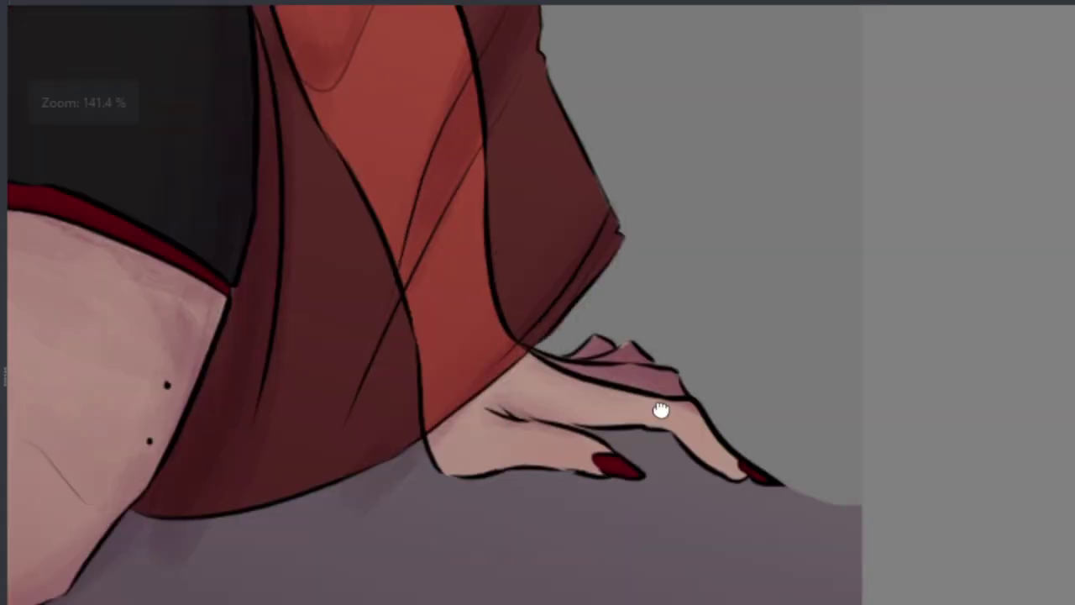
pyautogui.scroll(3, 315, 268)
pyautogui.scroll(-2, 504, 437)
# Step: Outline the background beneath the resting hand and part of the robe's hem with a freehand selection and delete its purple shading
pyautogui.moveTo(756, 431); pyautogui.dragTo(787, 453)
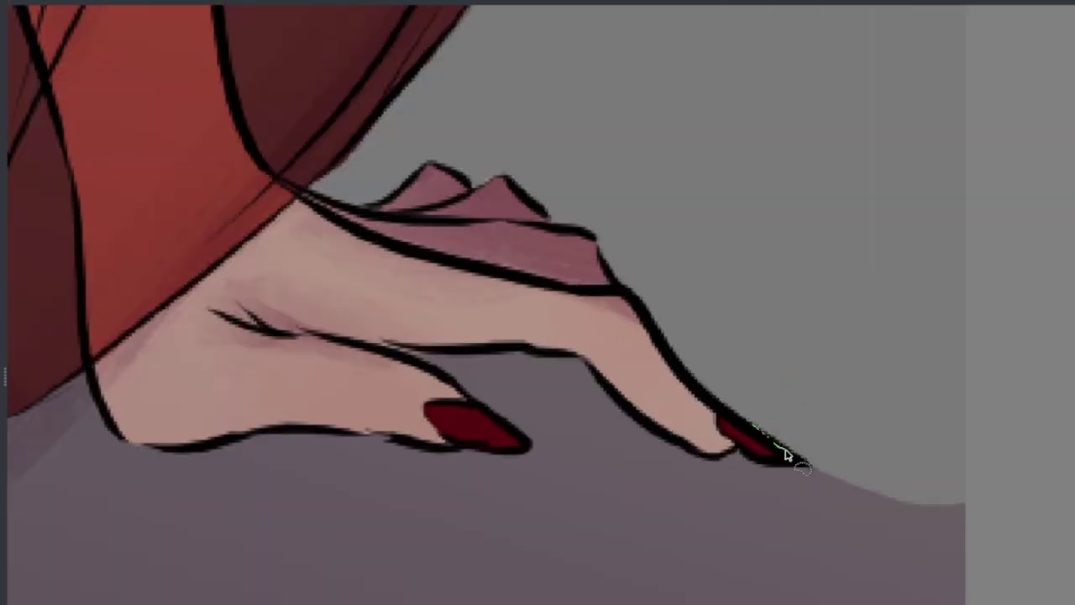
pyautogui.scroll(3, 456, 492)
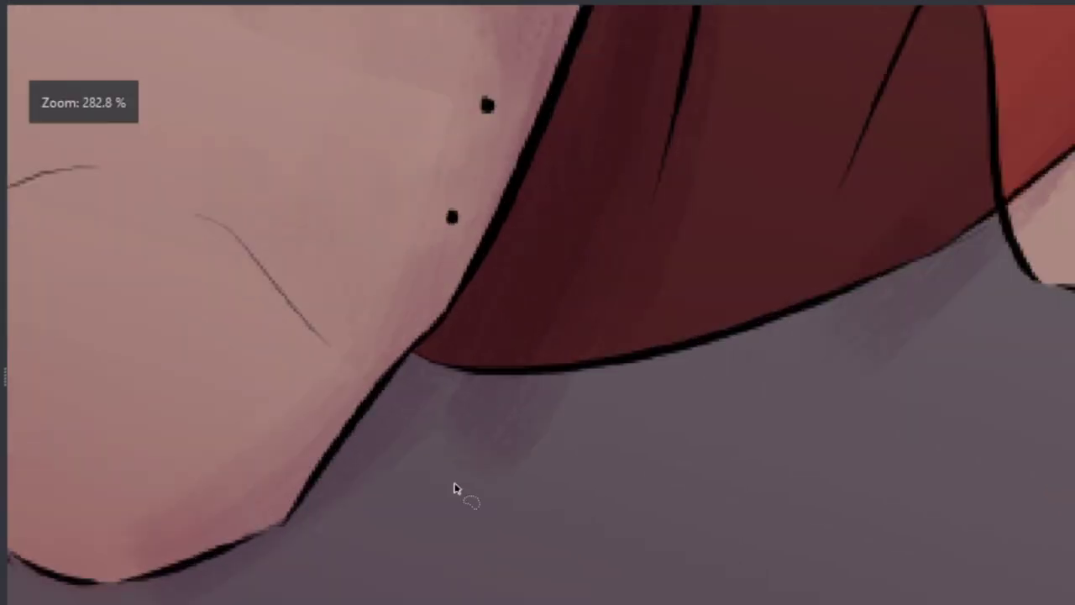
pyautogui.hscroll(2, 456, 492)
pyautogui.moveTo(654, 317); pyautogui.dragTo(485, 600)
pyautogui.press('Delete')
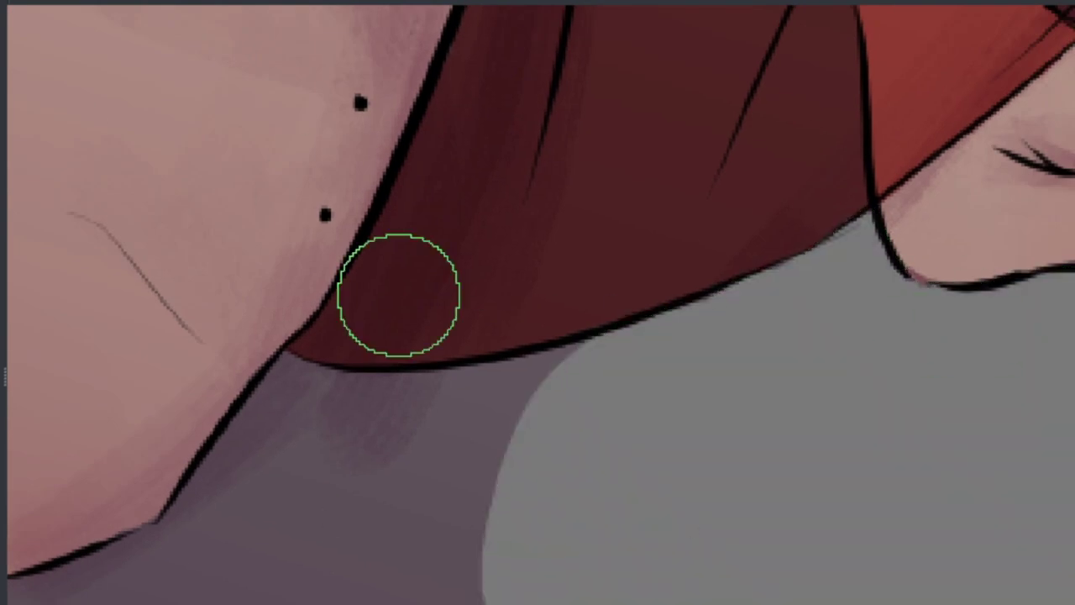
# Step: Select the area below the knees, following their outline, and delete the purple shading outside them
pyautogui.hscroll(-8, 399, 295)
pyautogui.moveTo(661, 502); pyautogui.dragTo(211, 537)
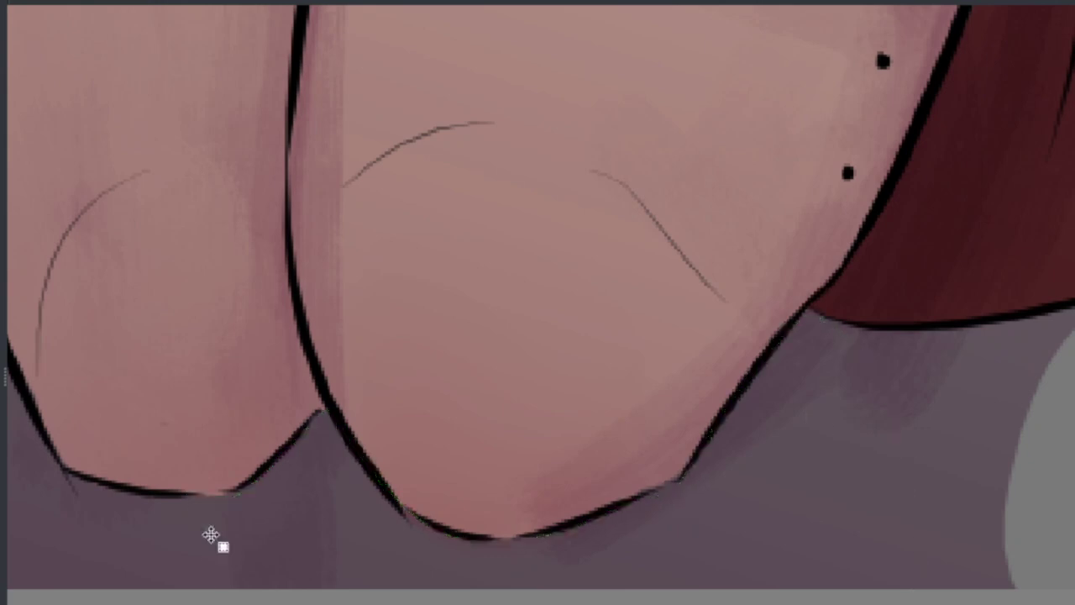
pyautogui.press('Delete')
# Step: Delete the purple shading from the background beside the outer thigh and hip, up to the hanging sleeve's ragged hem
pyautogui.hscroll(-10, 227, 408)
pyautogui.scroll(2, 229, 408)
pyautogui.hscroll(-2, 168, 327)
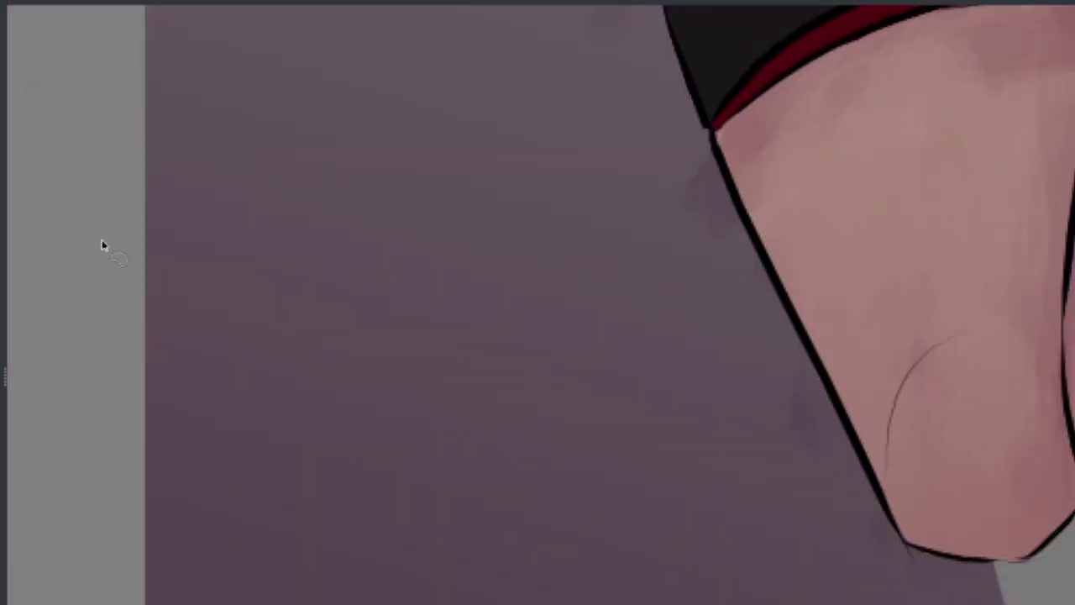
pyautogui.hscroll(-6, 704, 118)
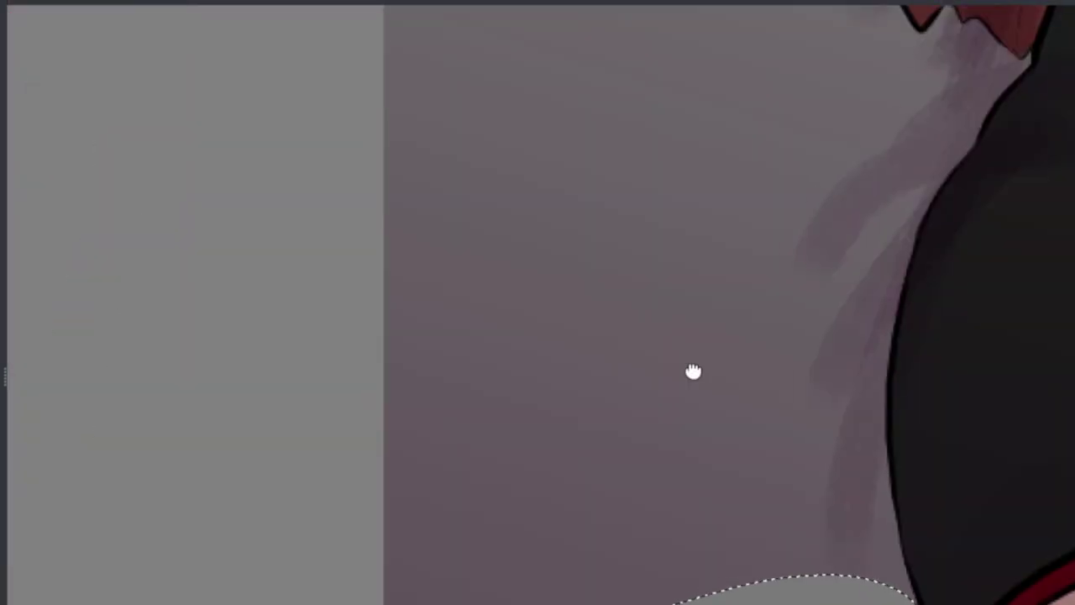
pyautogui.hscroll(3, 691, 372)
pyautogui.scroll(5, 293, 223)
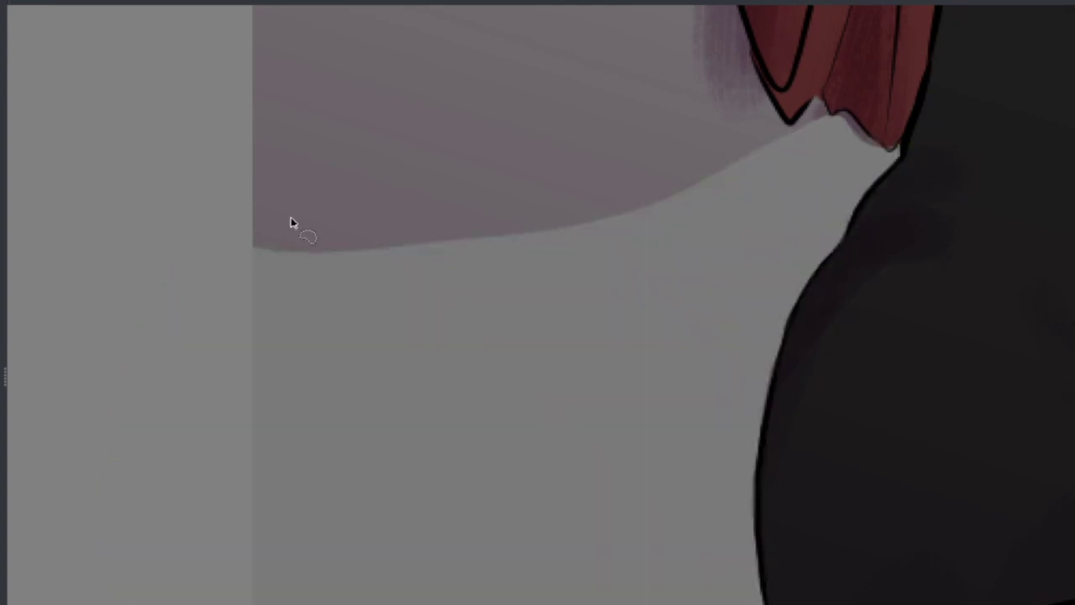
# Step: Trace the outer edge of the raised arm's hanging sleeve with freehand selections and delete the purple spill beside it
pyautogui.scroll(2, 741, 388)
pyautogui.moveTo(722, 205); pyautogui.dragTo(798, 499)
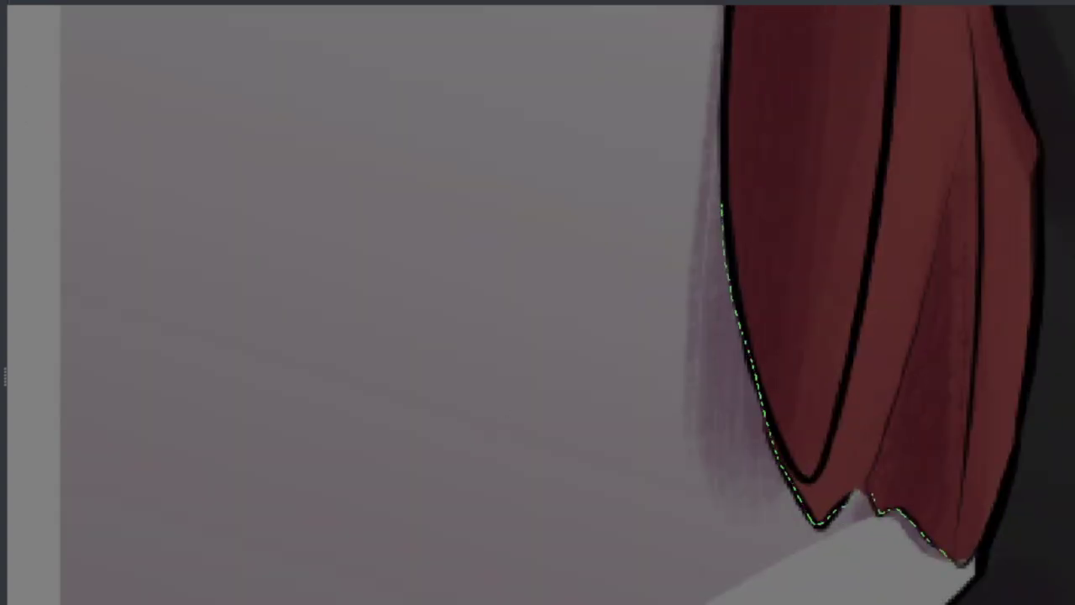
pyautogui.moveTo(966, 558); pyautogui.dragTo(403, 379)
pyautogui.scroll(2, 403, 378)
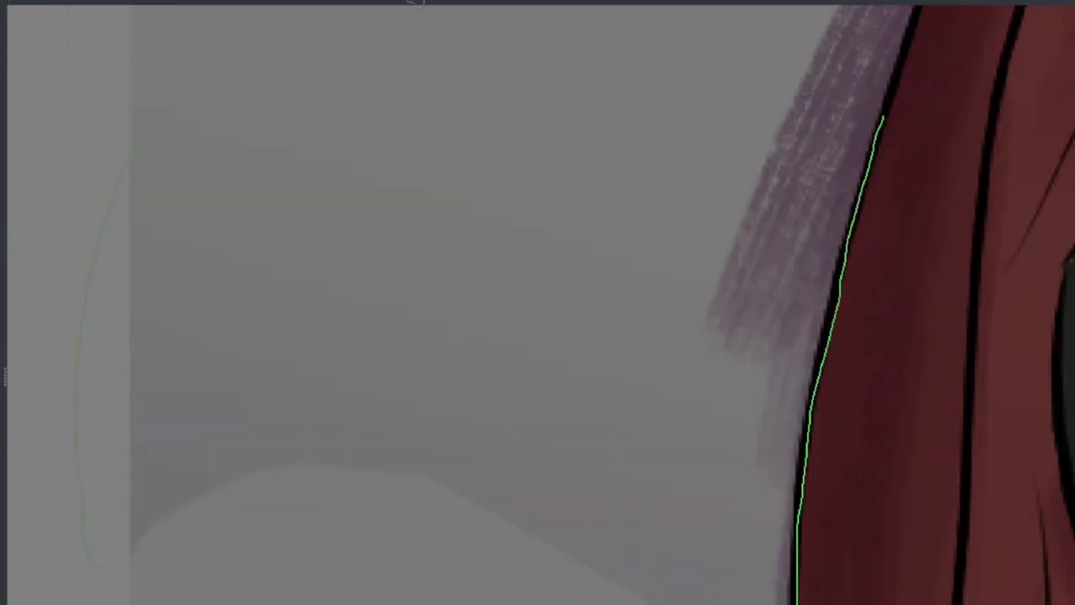
pyautogui.press('Delete')
pyautogui.scroll(-2, 605, 409)
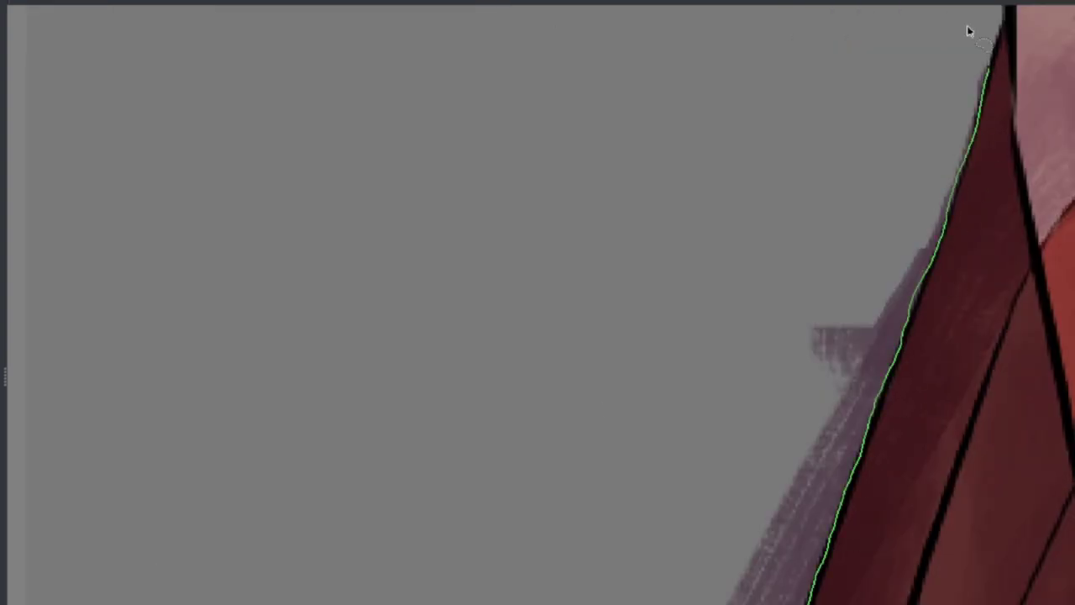
pyautogui.scroll(-5, 593, 171)
# Step: Paint soft lighter brown highlights on the front locks of hair that fall over the face
pyautogui.scroll(6, 593, 170)
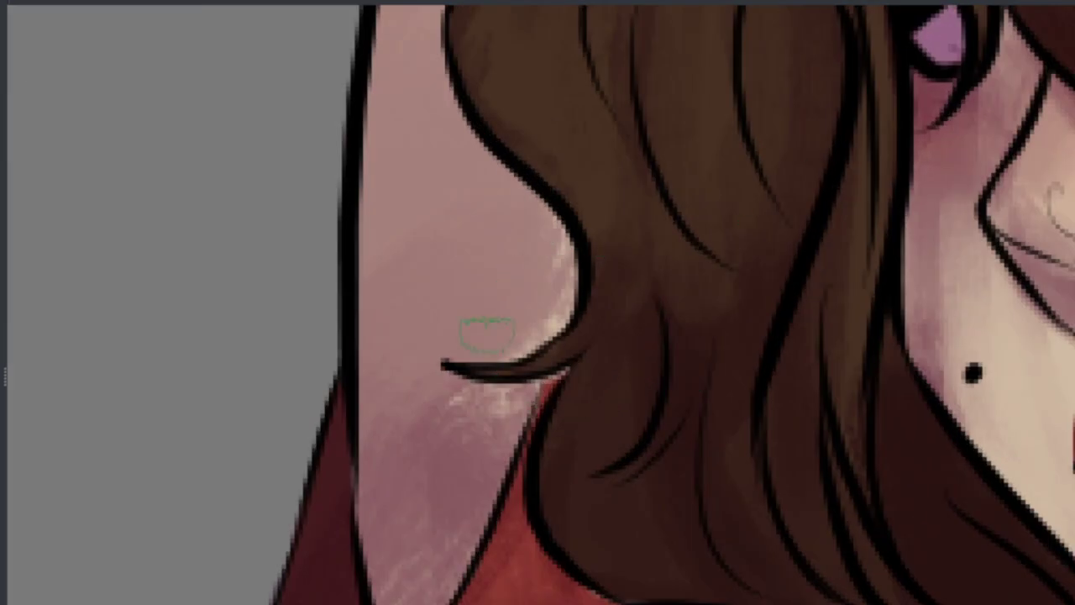
pyautogui.scroll(-2, 568, 228)
pyautogui.scroll(-4, 355, 456)
pyautogui.scroll(5, 962, 277)
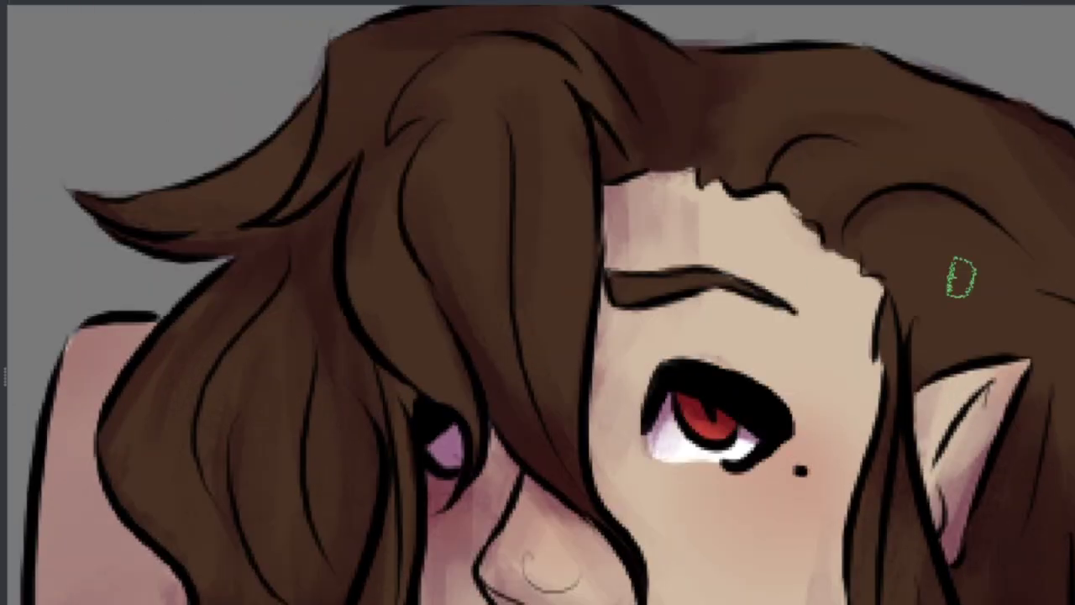
pyautogui.scroll(1, 537, 302)
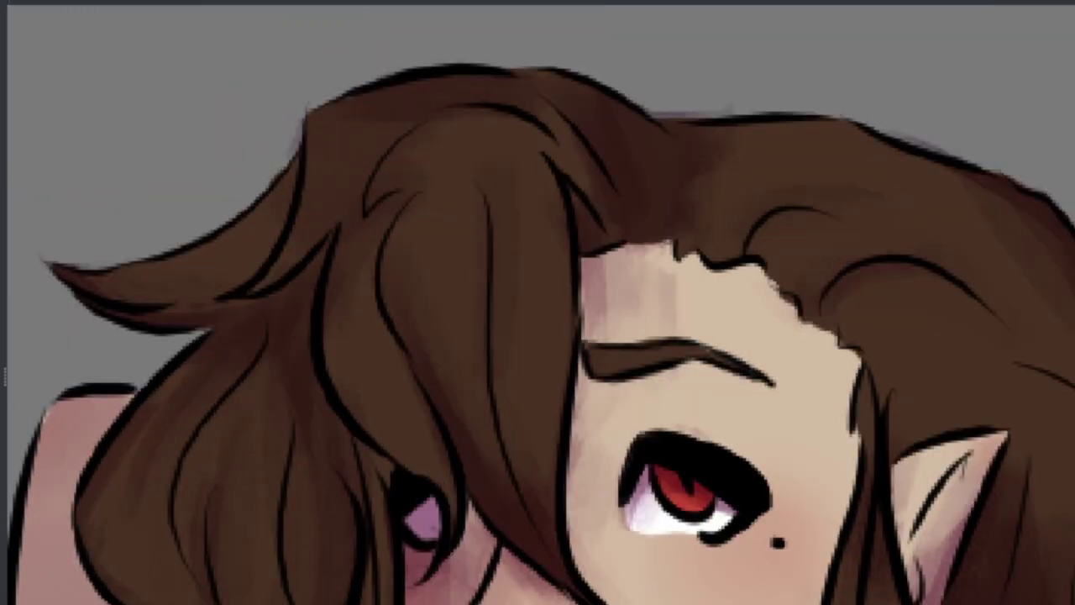
pyautogui.moveTo(504, 206); pyautogui.dragTo(550, 462)
pyautogui.moveTo(457, 239); pyautogui.dragTo(403, 403)
# Step: Brush lighter brown highlights onto the side locks and lower curls of the hair
pyautogui.scroll(-2, 865, 542)
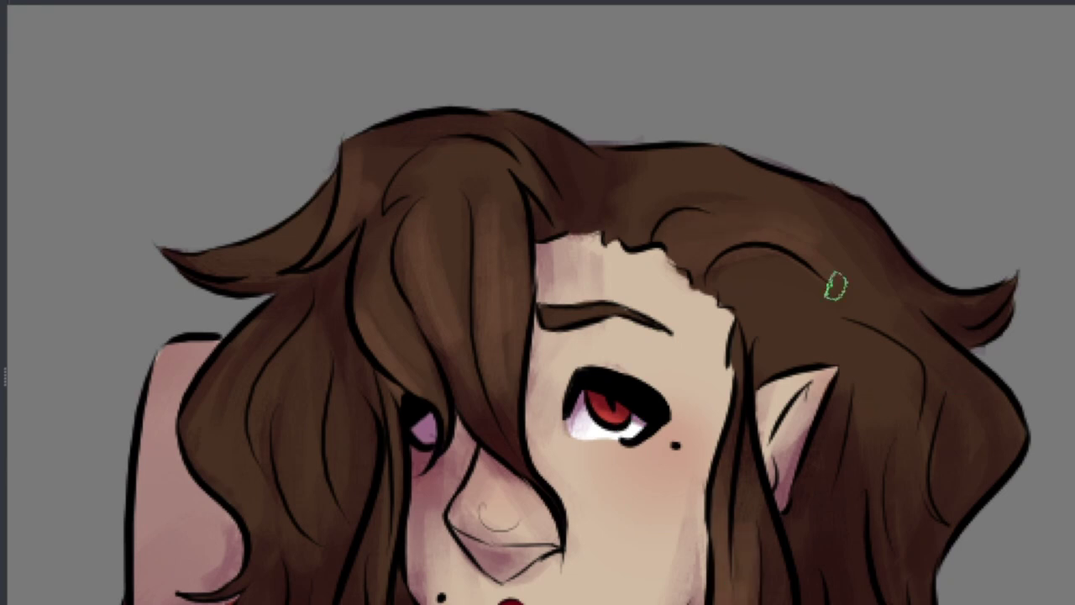
pyautogui.moveTo(191, 527); pyautogui.dragTo(264, 456)
pyautogui.moveTo(975, 332); pyautogui.dragTo(905, 543)
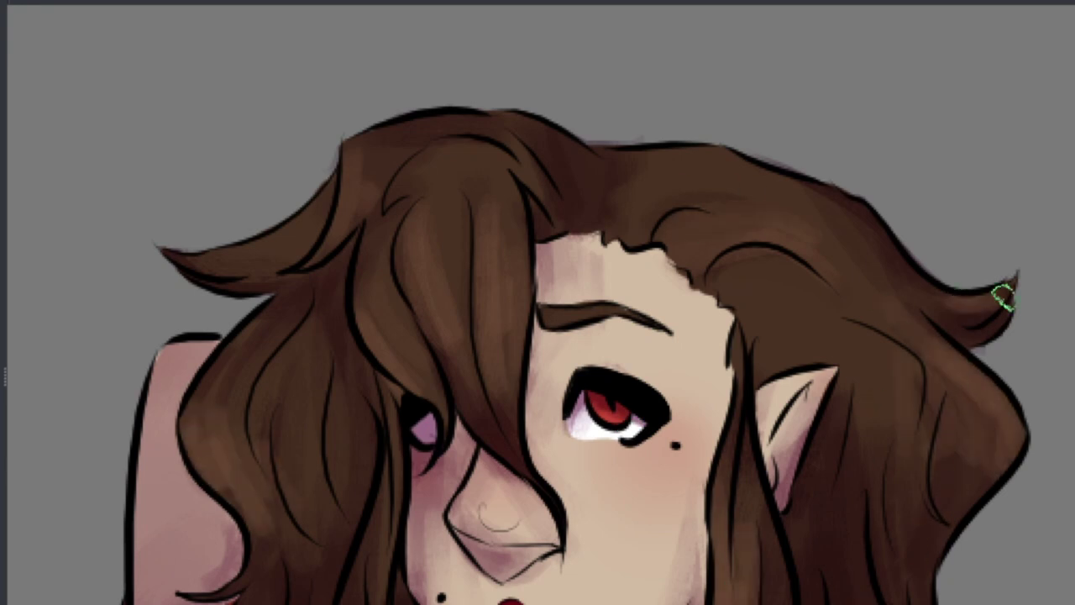
pyautogui.scroll(-5, 836, 334)
pyautogui.scroll(4, 770, 560)
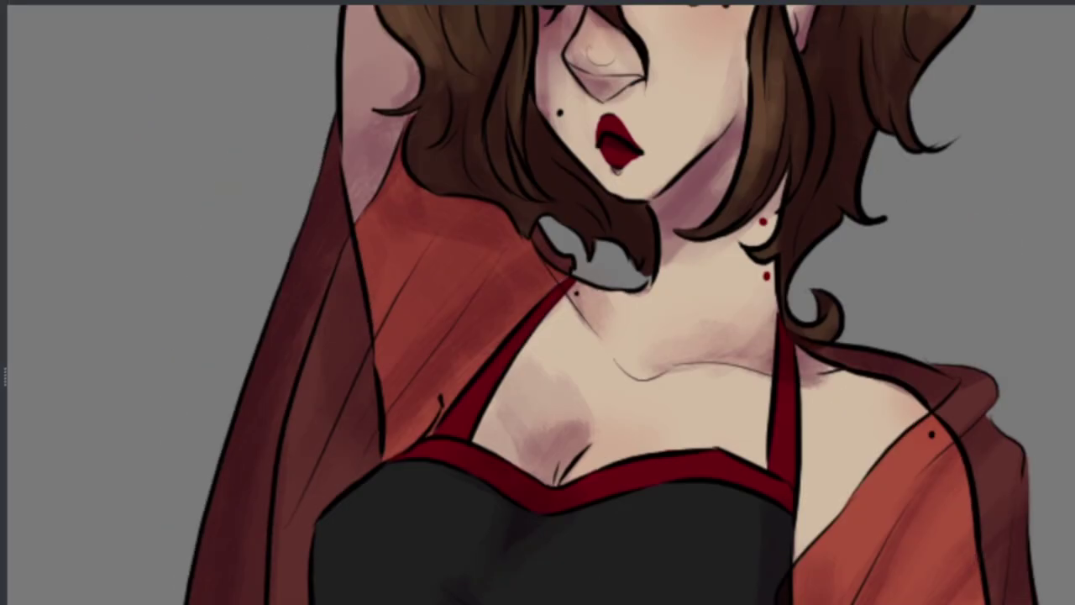
# Step: Paint brighter crimson highlights on the dress's red neckline trim, straps and hem band
pyautogui.press('1')
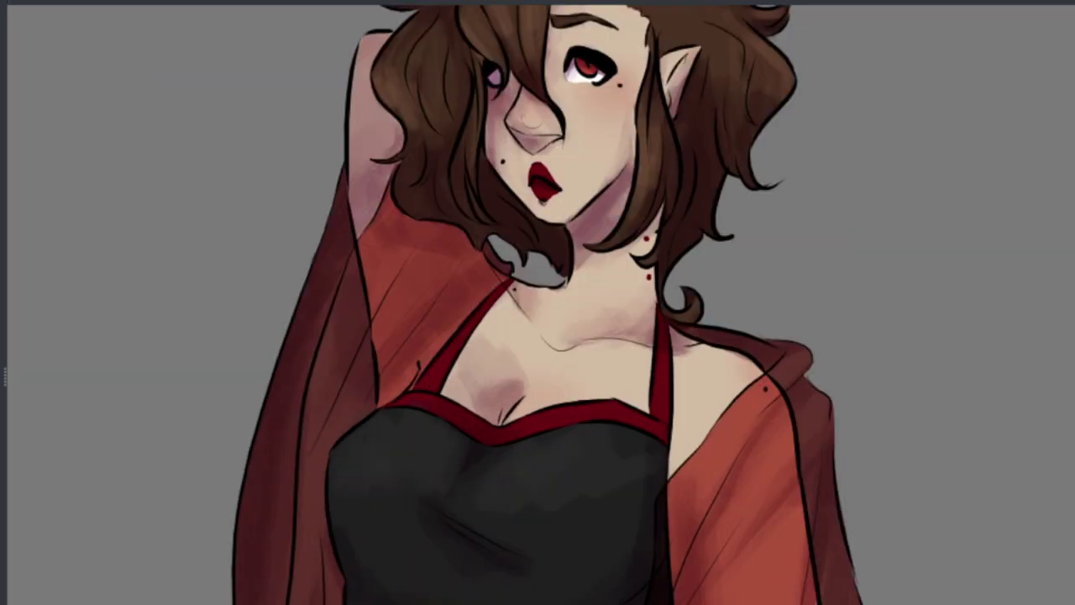
pyautogui.scroll(5, 510, 387)
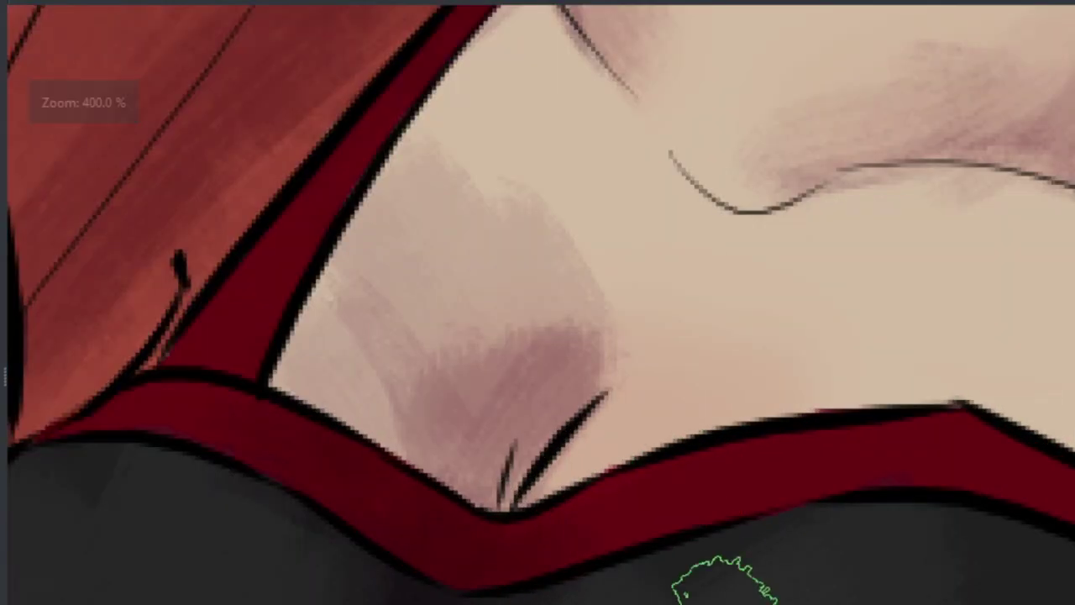
pyautogui.scroll(-5, 761, 259)
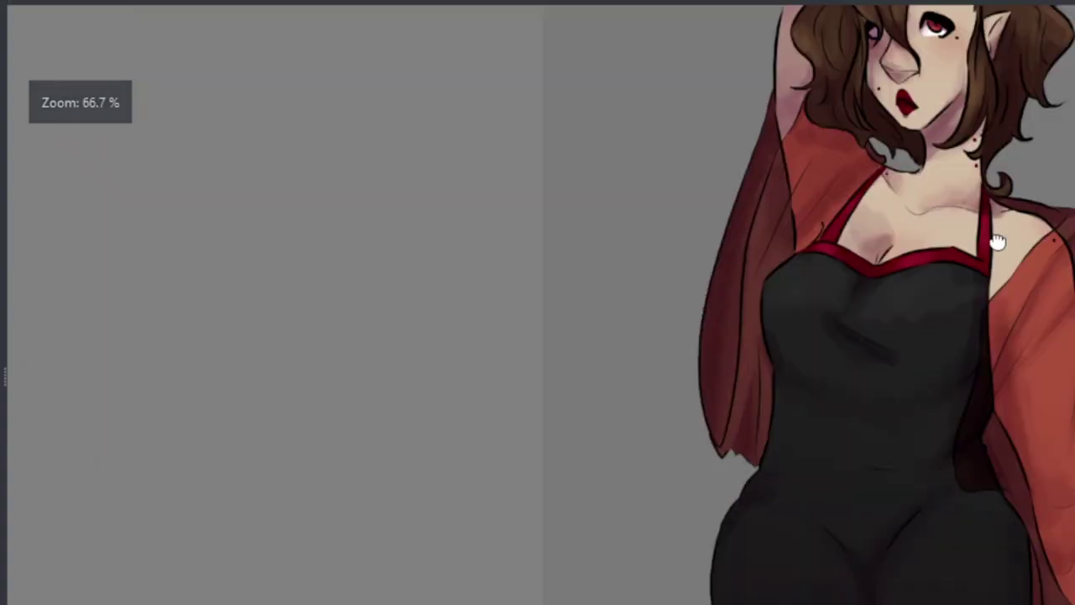
pyautogui.scroll(5, 760, 260)
pyautogui.scroll(-4, 965, 211)
pyautogui.scroll(2, 821, 453)
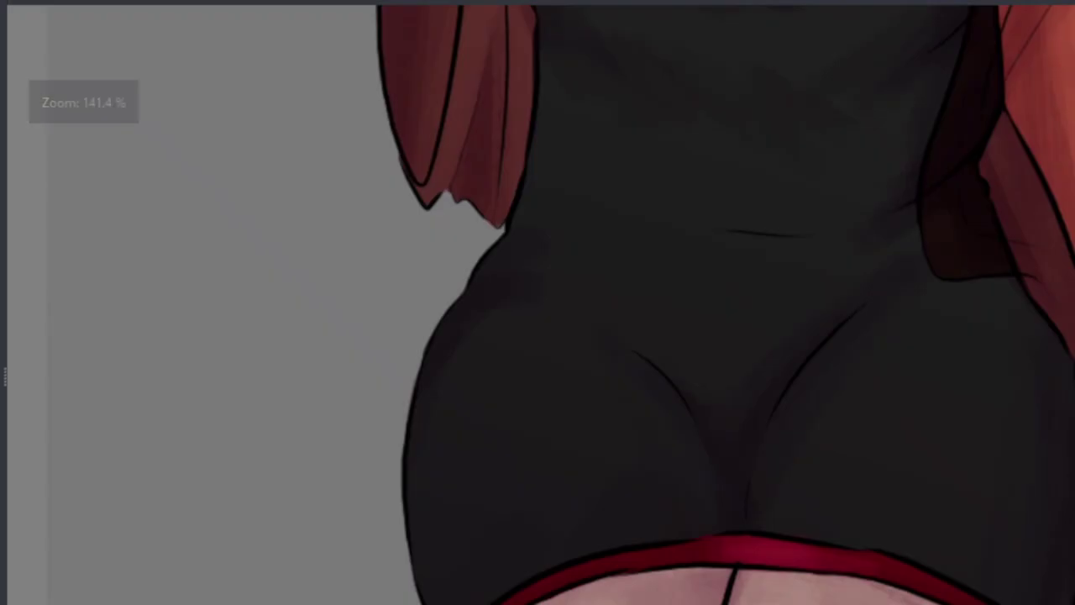
pyautogui.scroll(-3, 938, 344)
pyautogui.scroll(3, 480, 363)
# Step: Paint lighter red highlights along the folds of the robe on both sides of the figure
pyautogui.scroll(5, 689, 135)
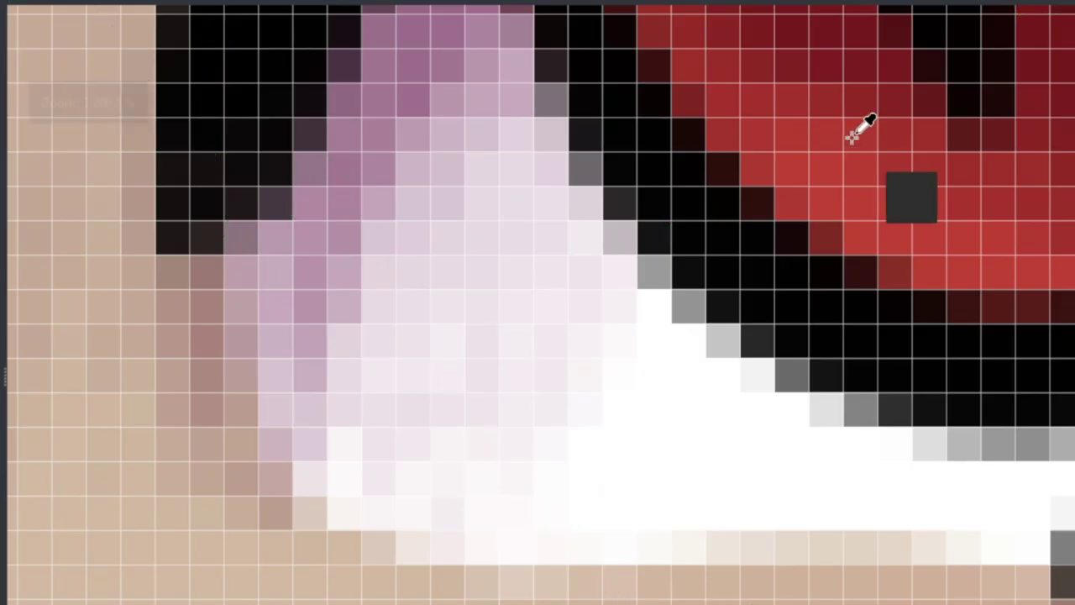
pyautogui.scroll(-5, 689, 135)
pyautogui.scroll(3, 550, 430)
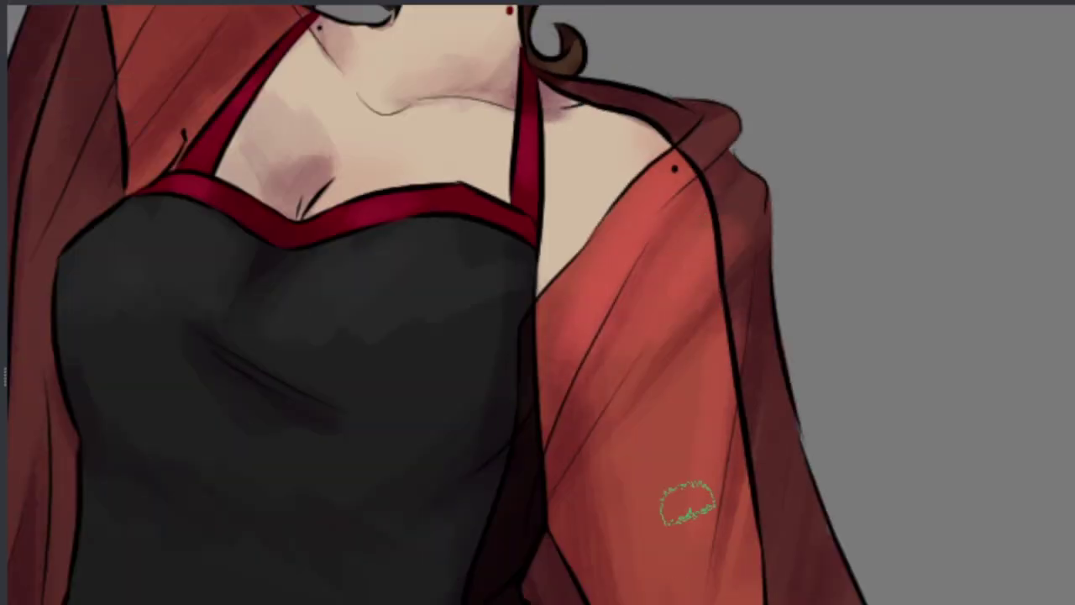
pyautogui.scroll(-2, 687, 504)
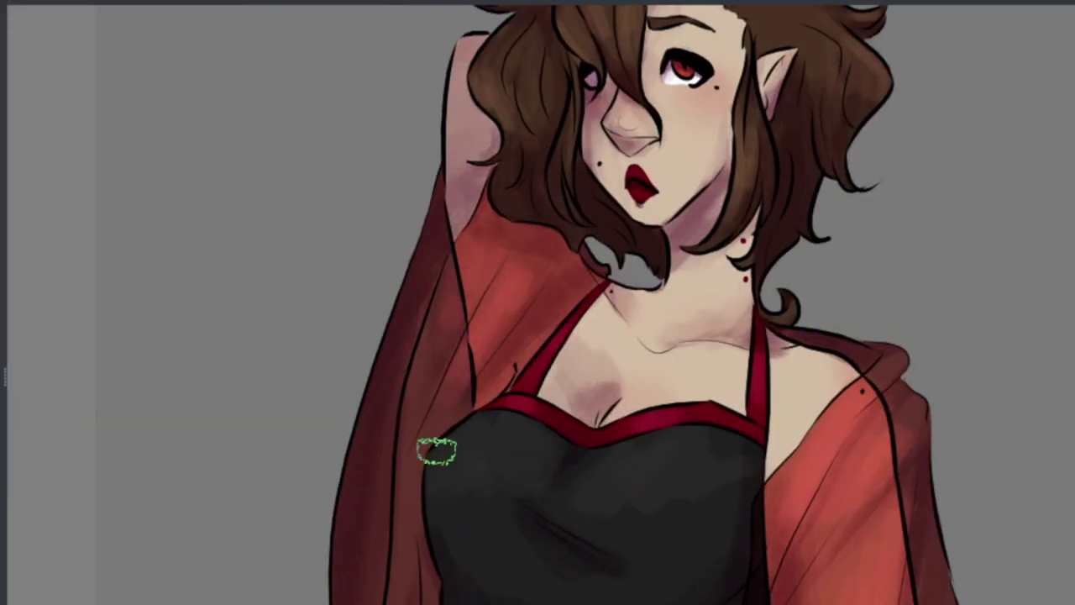
pyautogui.scroll(-2, 434, 451)
pyautogui.scroll(2, 773, 451)
pyautogui.scroll(-3, 680, 382)
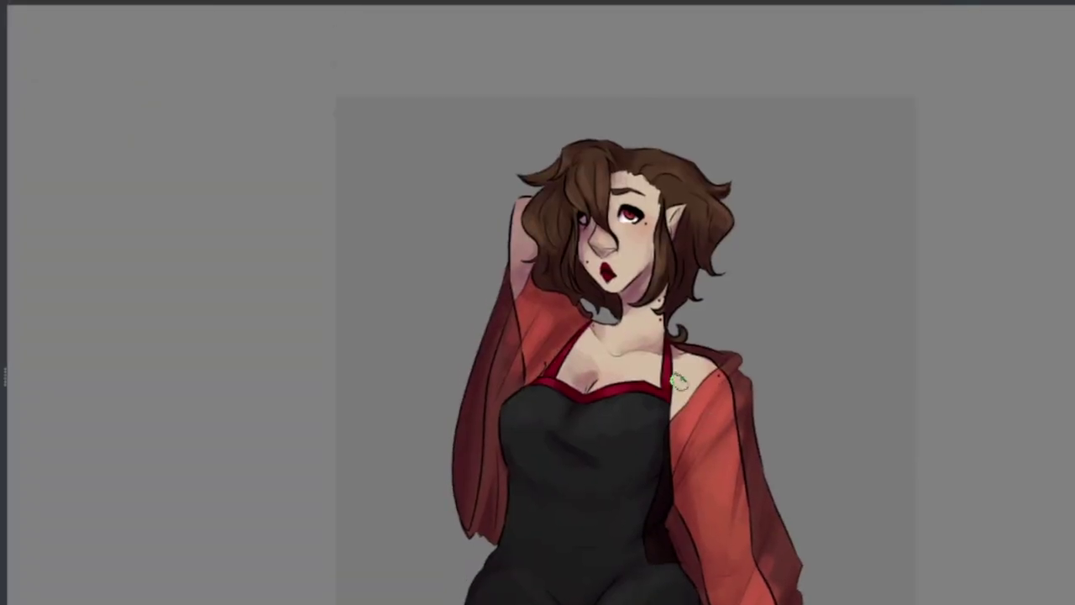
pyautogui.scroll(3, 647, 244)
pyautogui.scroll(-3, 605, 462)
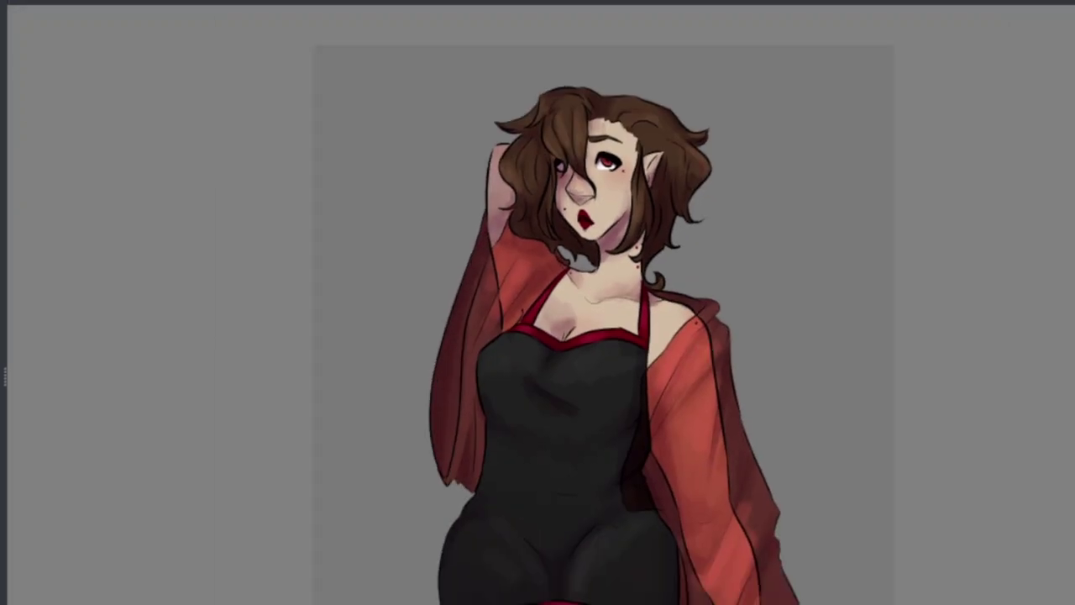
# Step: Fade the heavy inner lines seen through the lowered arm's robe sleeve, from the shoulder down to the hem
pyautogui.scroll(4, 755, 343)
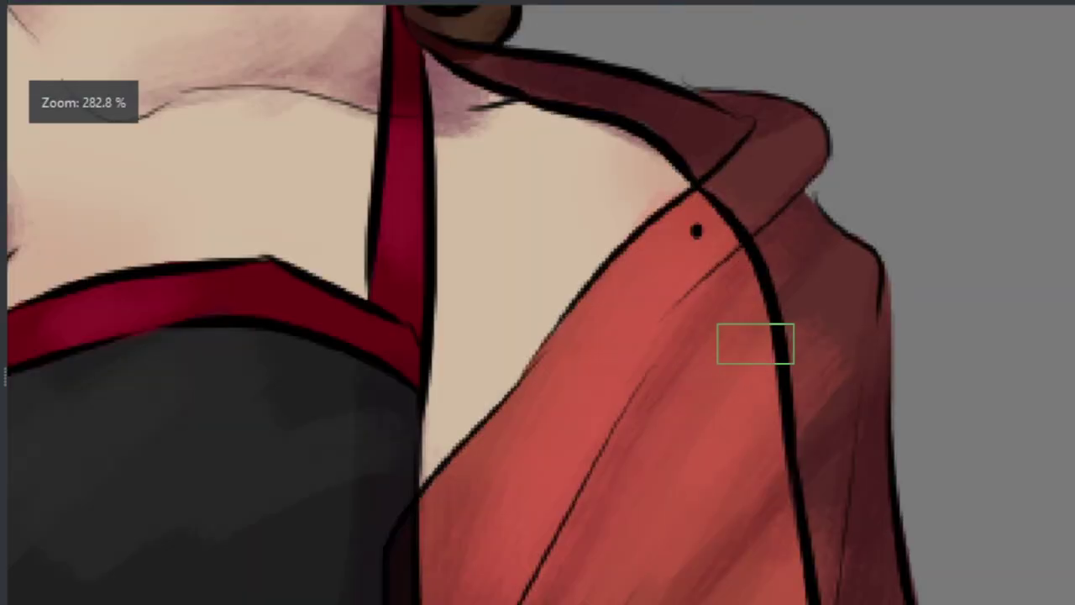
pyautogui.moveTo(755, 344); pyautogui.dragTo(784, 425)
pyautogui.scroll(-2, 709, 205)
pyautogui.scroll(2, 665, 451)
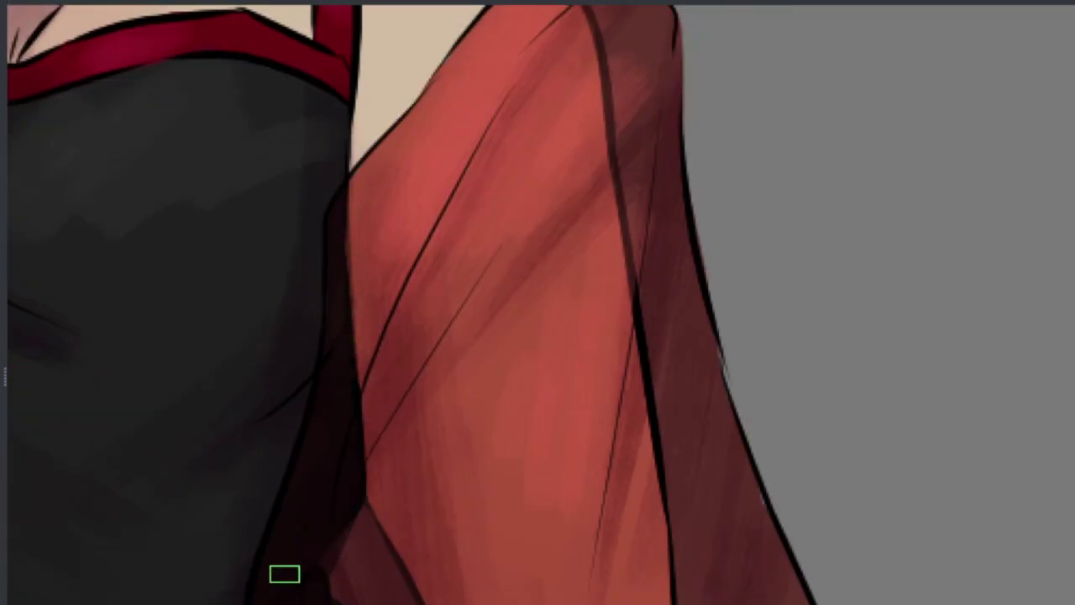
pyautogui.moveTo(663, 378)
pyautogui.mouseDown()
pyautogui.moveTo(599, 277)
pyautogui.moveTo(602, 595)
pyautogui.mouseUp()
pyautogui.moveTo(378, 596); pyautogui.dragTo(434, 469)
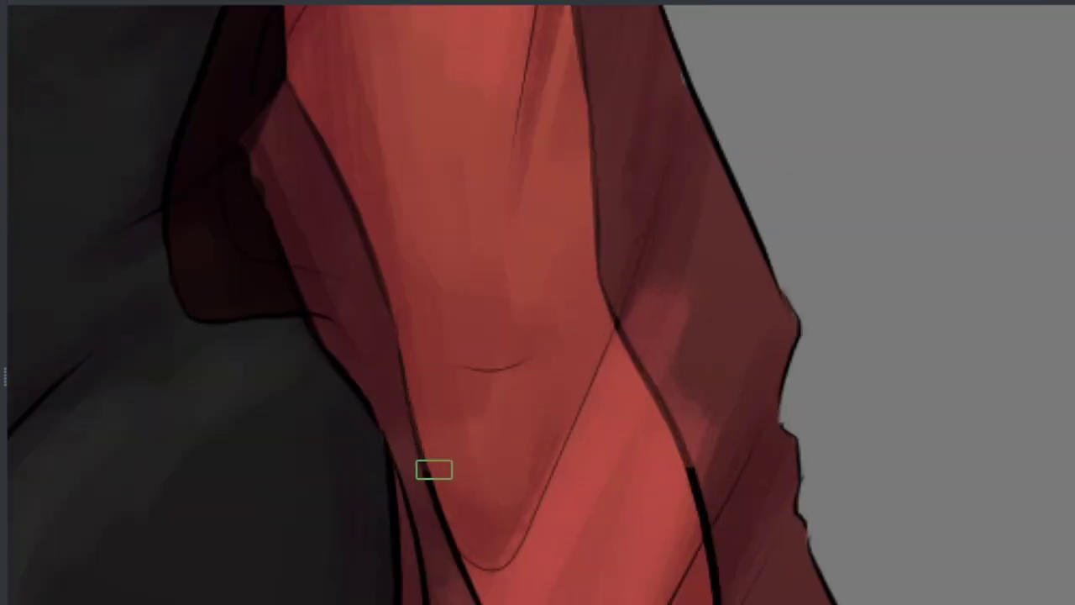
pyautogui.scroll(-2, 600, 233)
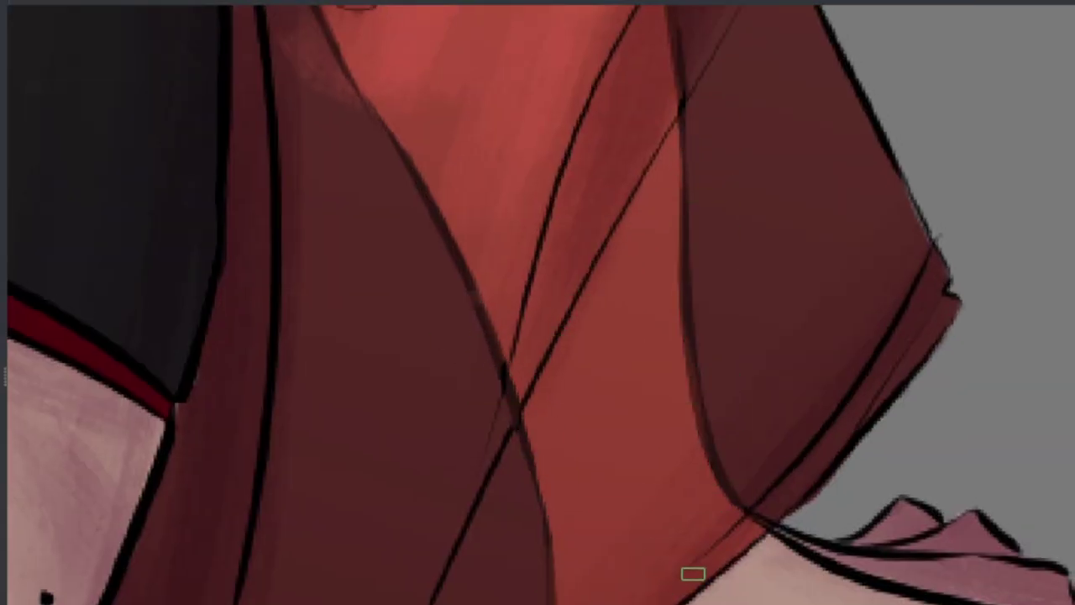
# Step: Fade the arm line and the small stray mark covered by the robe on the raised-arm side
pyautogui.scroll(-2, 302, 271)
pyautogui.scroll(3, 748, 264)
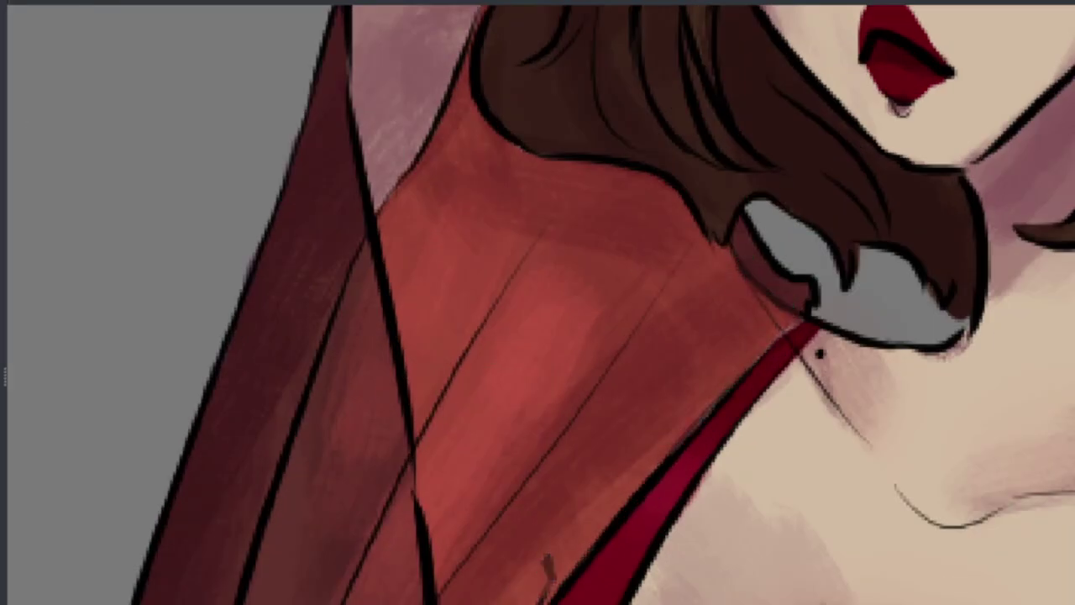
pyautogui.scroll(-1, 580, 354)
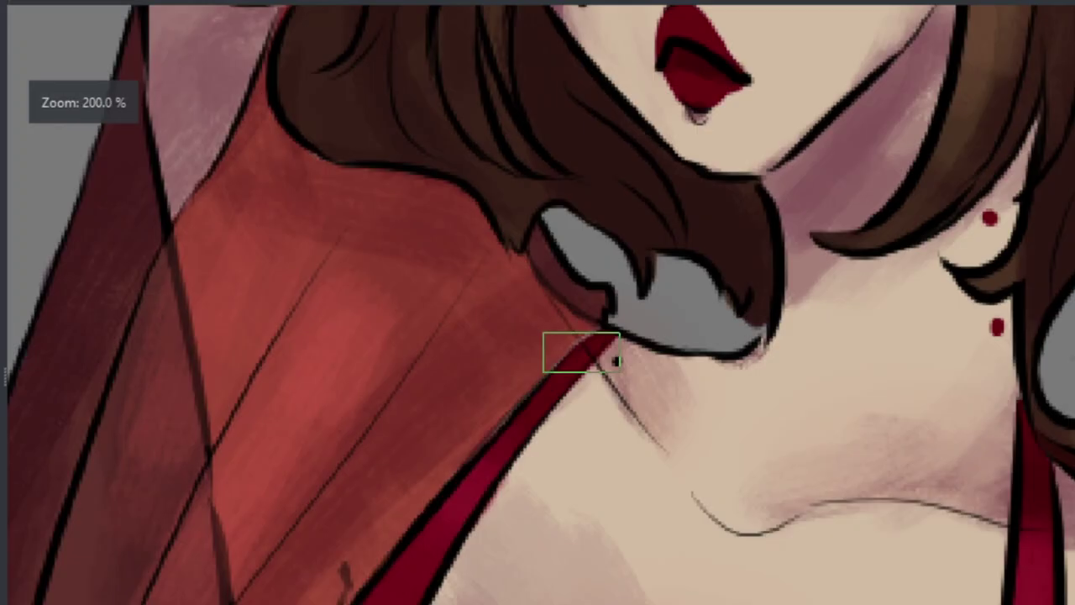
pyautogui.scroll(2, 580, 353)
pyautogui.press('/')
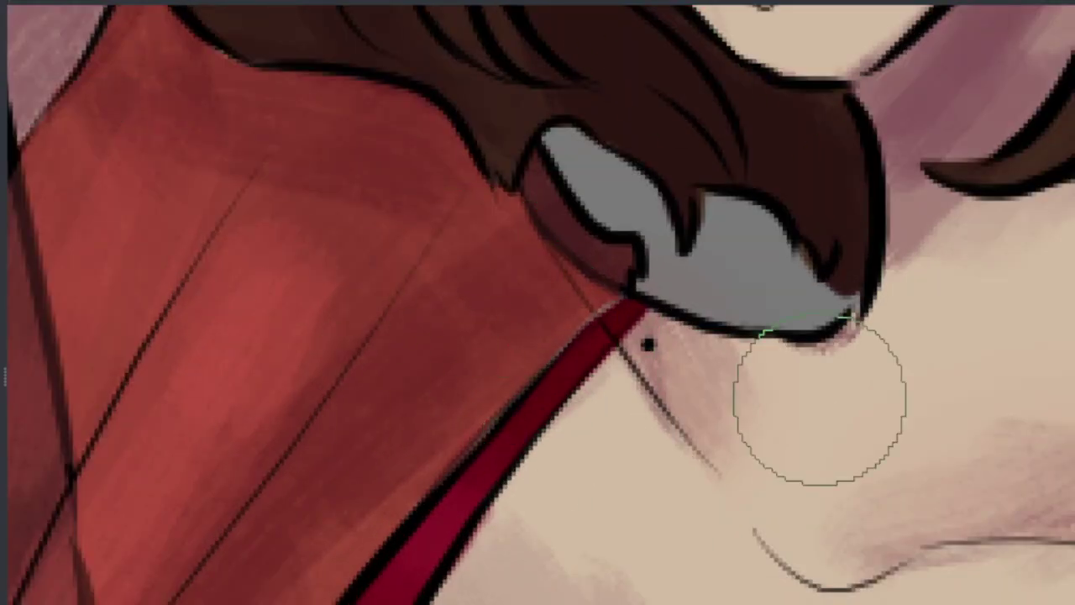
# Step: Restore the dark outline along the upper part of the halter strap where it borders the robe
pyautogui.moveTo(564, 341); pyautogui.dragTo(613, 303)
pyautogui.scroll(-4, 639, 328)
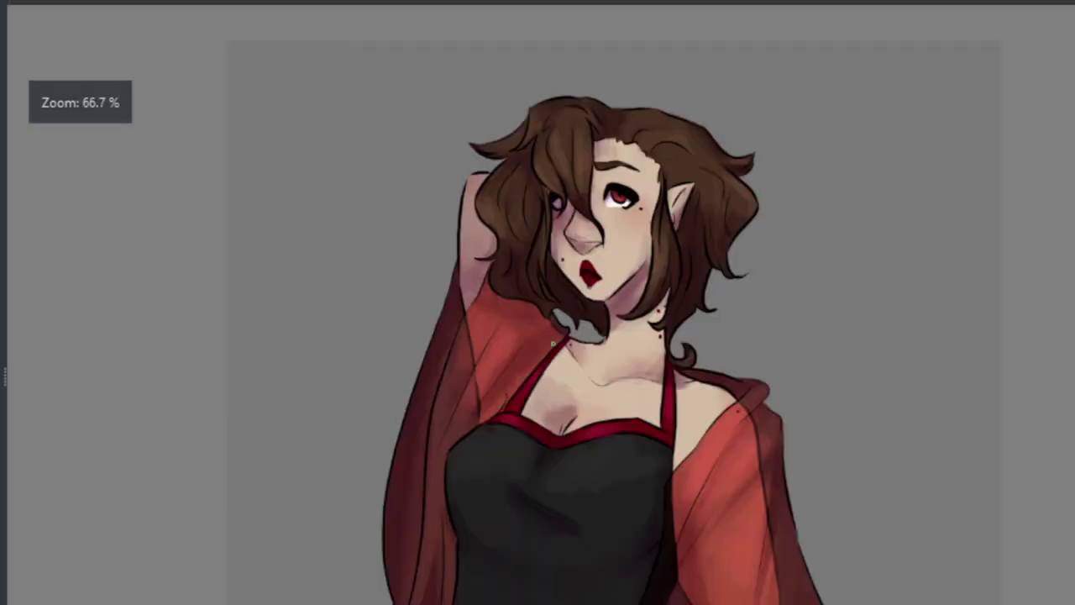
# Step: Select the character's skin areas so painting stays inside the face, ear and neck
pyautogui.scroll(5, 627, 193)
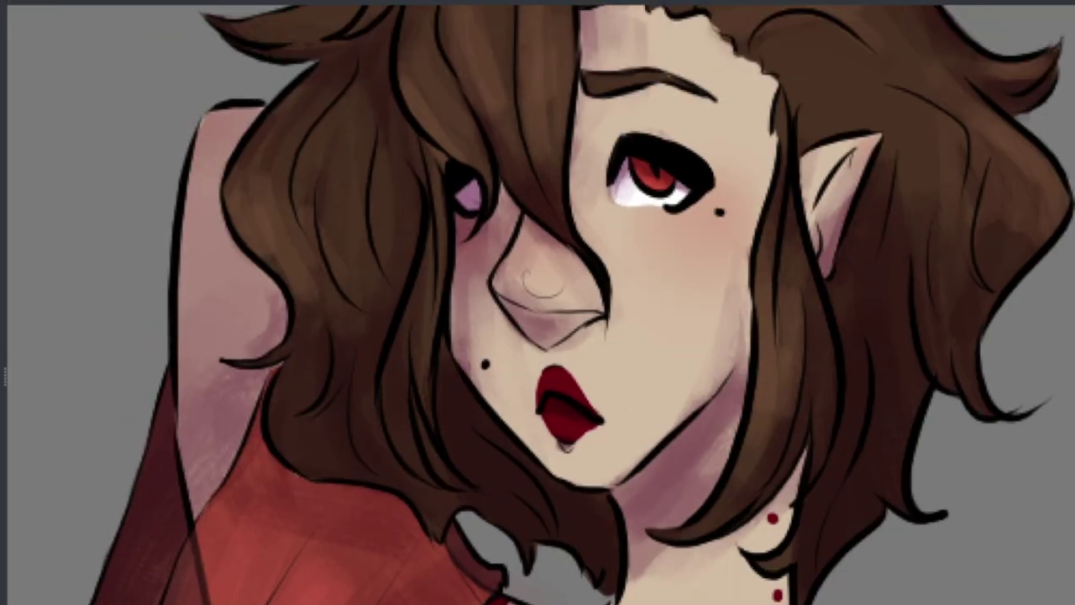
pyautogui.scroll(3, 773, 563)
pyautogui.scroll(-4, 773, 562)
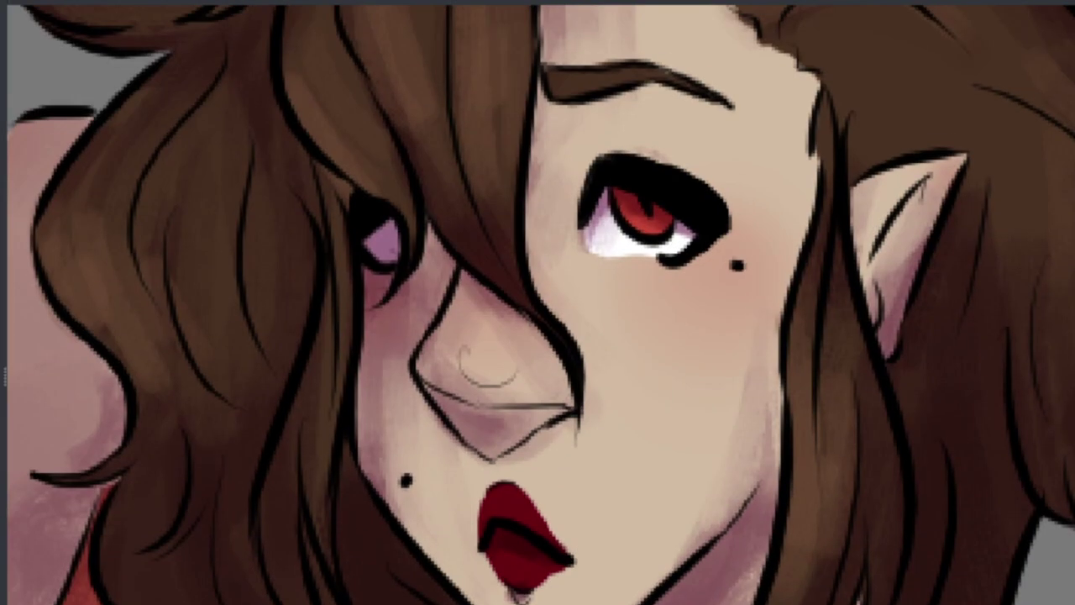
pyautogui.scroll(-2, 538, 303)
pyautogui.scroll(1, 538, 303)
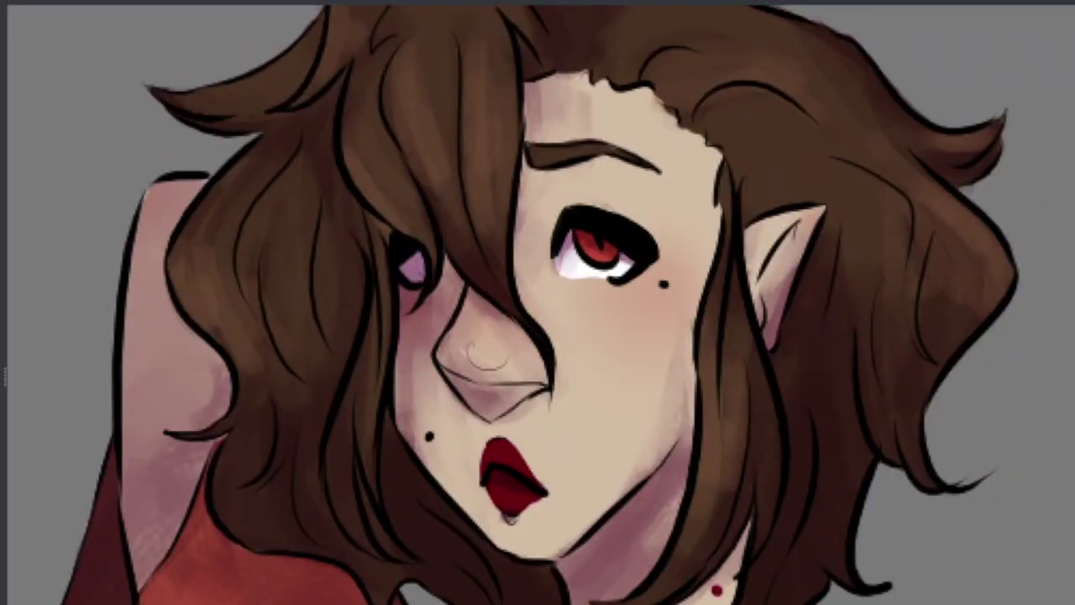
pyautogui.scroll(2, 562, 424)
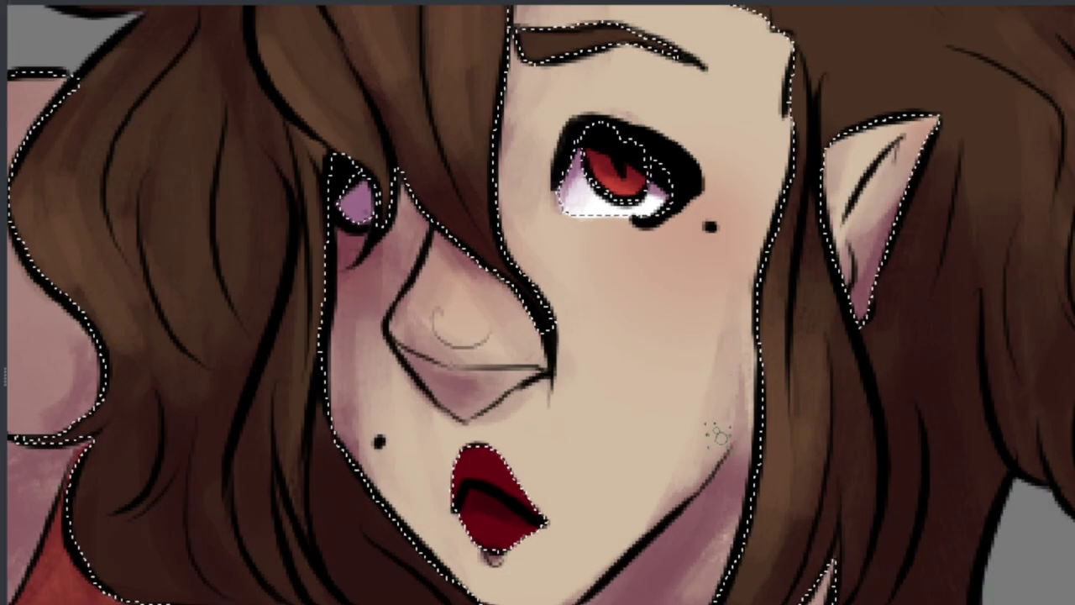
pyautogui.moveTo(719, 432)
pyautogui.mouseDown()
pyautogui.moveTo(672, 353)
pyautogui.moveTo(655, 487)
pyautogui.mouseUp()
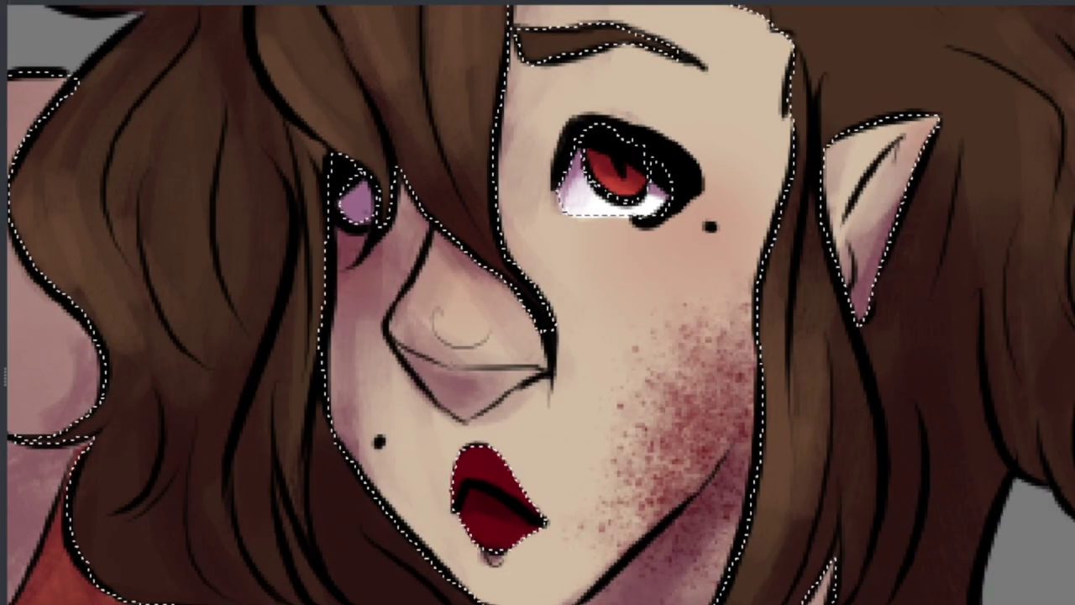
pyautogui.hotkey('ctrl', 'z')
pyautogui.hotkey('ctrl', 'z')
# Step: Paint dark red blood spatter across the cheek and jaw, and clear the spatter from the neck below the jawline
pyautogui.moveTo(710, 446)
pyautogui.mouseDown()
pyautogui.moveTo(680, 369)
pyautogui.moveTo(639, 538)
pyautogui.moveTo(639, 504)
pyautogui.mouseUp()
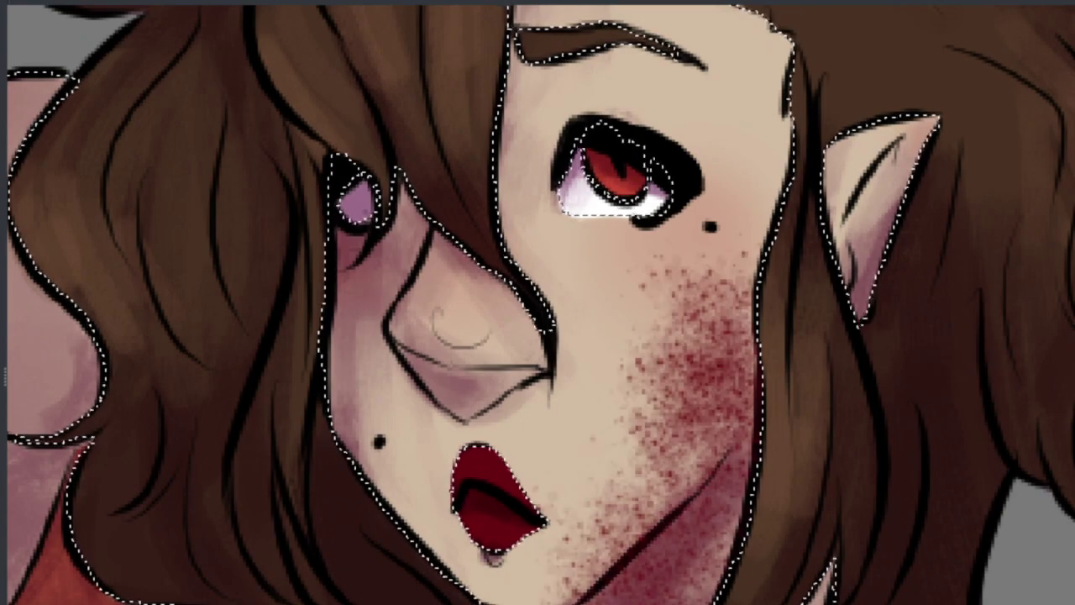
pyautogui.moveTo(638, 579); pyautogui.dragTo(730, 504)
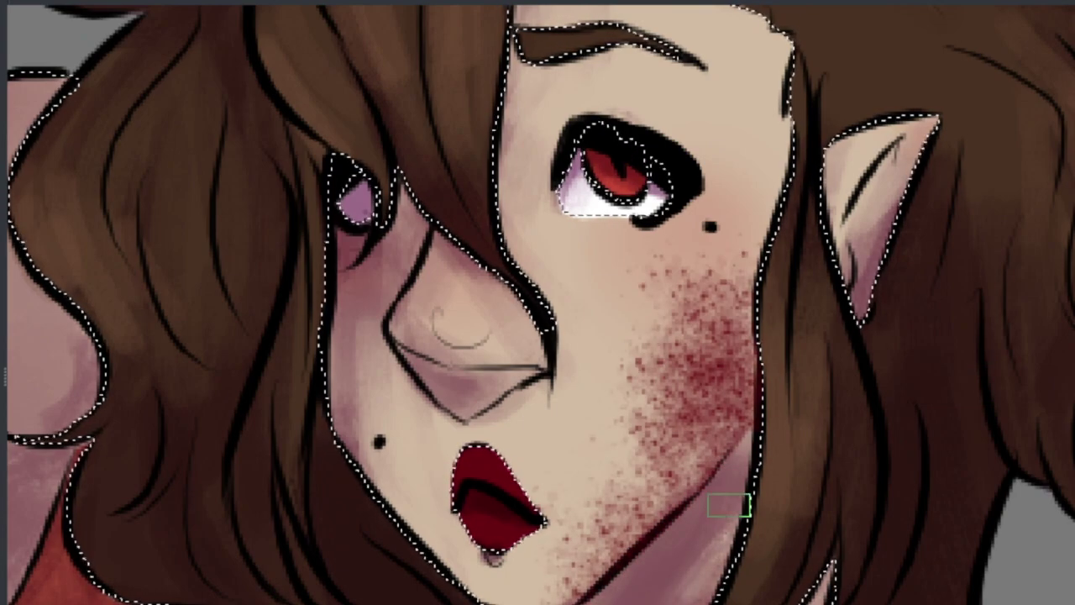
pyautogui.scroll(-3, 729, 505)
# Step: Paint a thin dark red blood drip running from the corner of the mouth down over the chin
pyautogui.scroll(5, 729, 505)
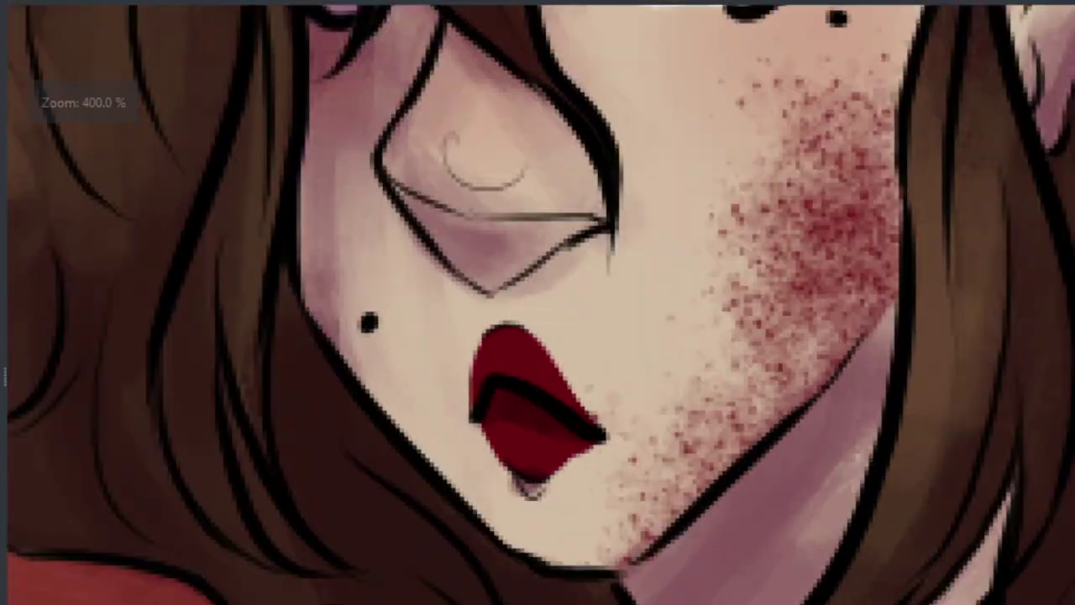
pyautogui.scroll(2, 417, 304)
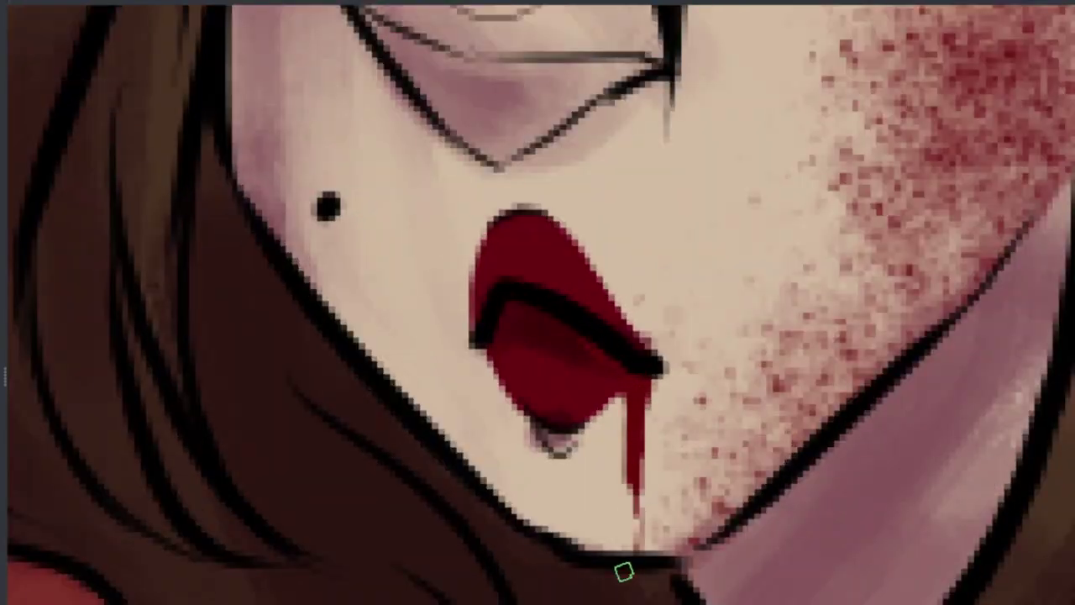
pyautogui.scroll(-3, 630, 563)
pyautogui.scroll(3, 630, 563)
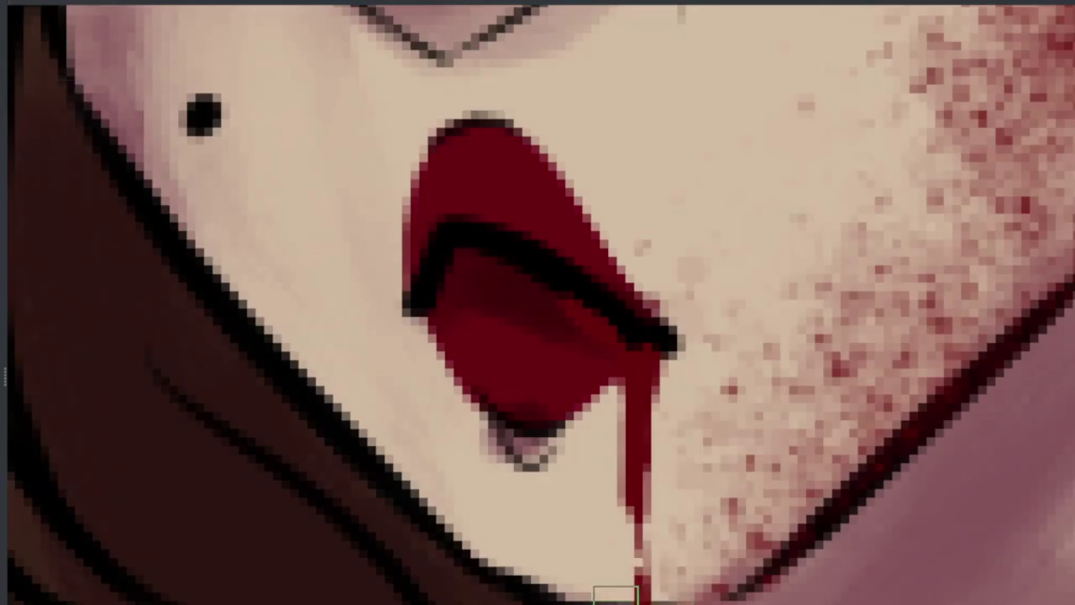
pyautogui.scroll(-3, 621, 580)
# Step: Draw short blood drips running down from the two red bite marks on the neck
pyautogui.scroll(5, 731, 403)
pyautogui.moveTo(680, 252); pyautogui.dragTo(677, 340)
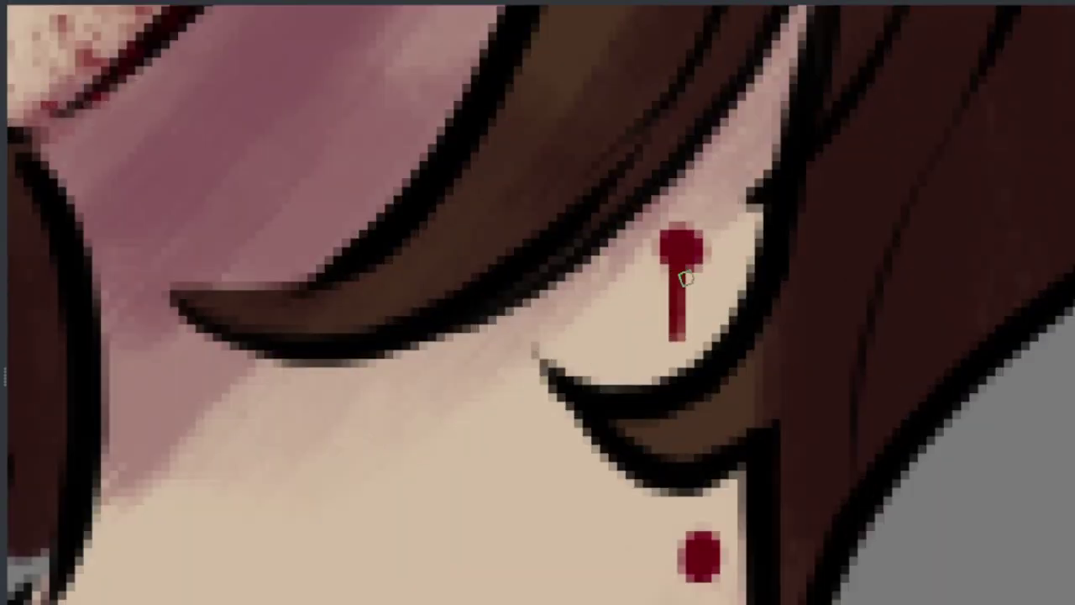
pyautogui.scroll(-6, 689, 353)
pyautogui.scroll(3, 537, 302)
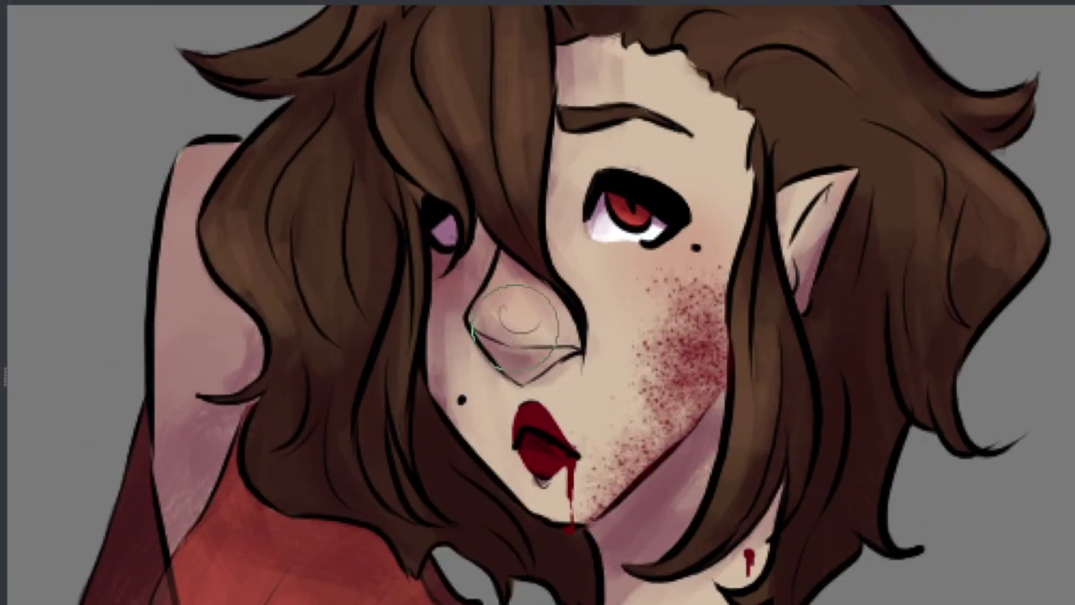
# Step: Fill the background with dark red and apply a vertical gradient from crimson at the top to deep purple below
pyautogui.scroll(-5, 516, 320)
pyautogui.scroll(-1, 444, 269)
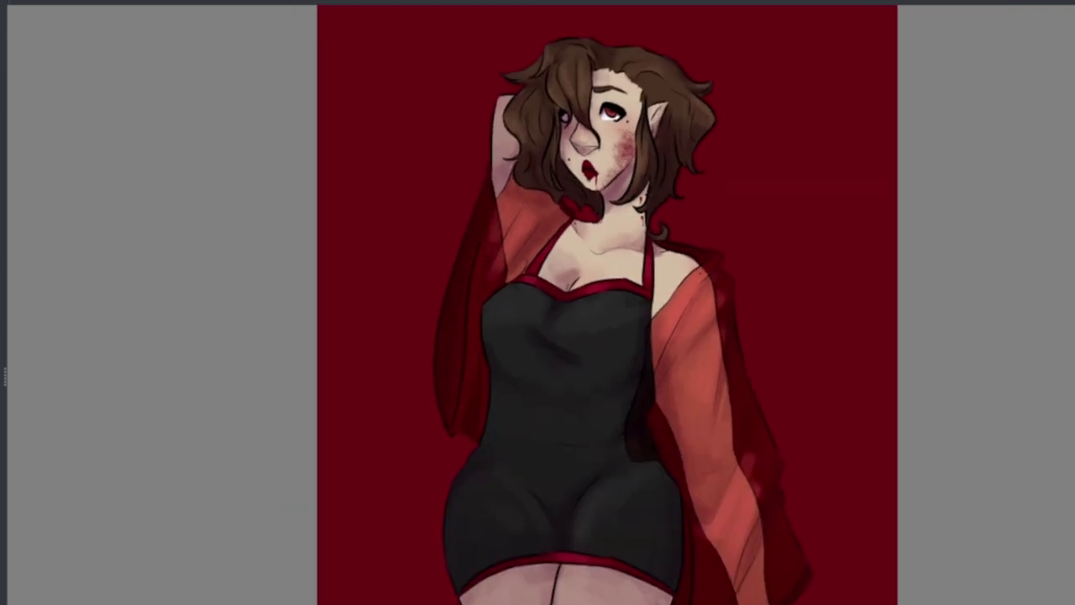
pyautogui.scroll(-1, 487, 224)
pyautogui.scroll(1, 487, 223)
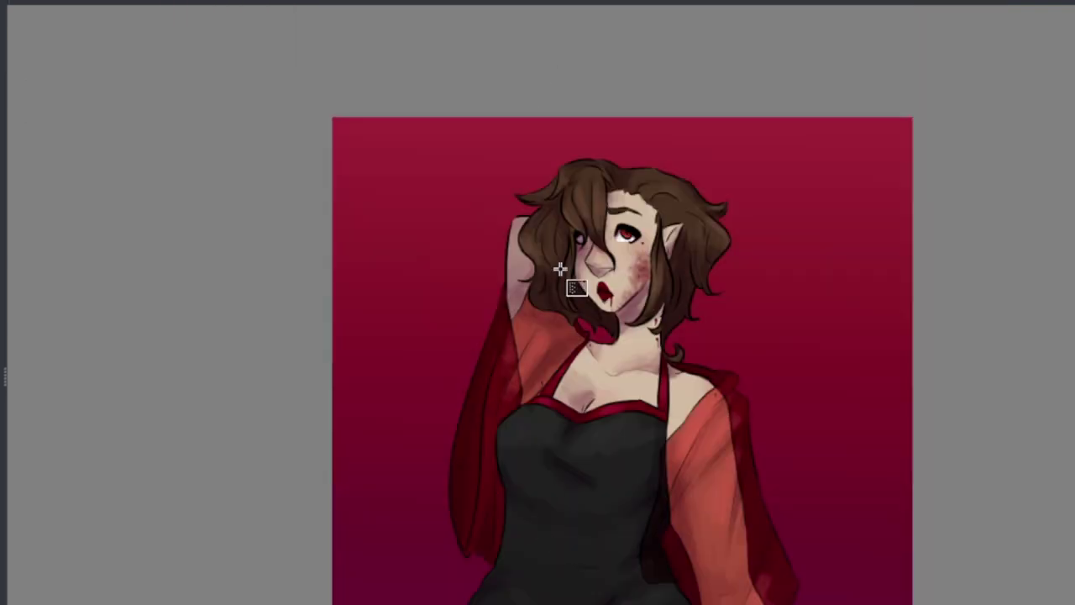
pyautogui.scroll(-2, 767, 315)
pyautogui.scroll(1, 767, 315)
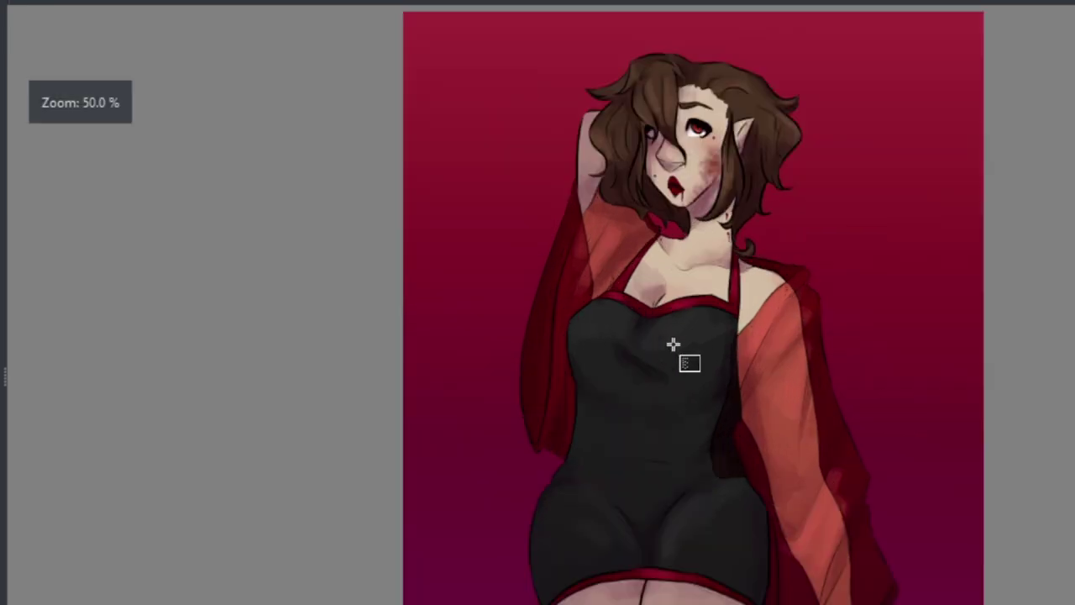
pyautogui.scroll(-1, 676, 328)
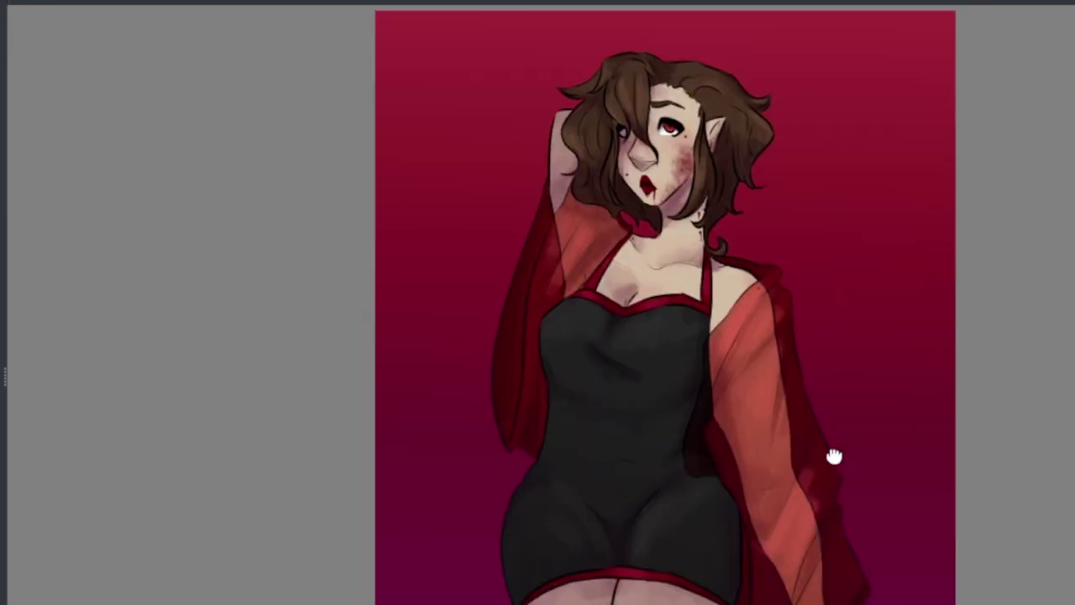
# Step: Paint dark red spatter over the background's upper right corner, right edge and lower left area
pyautogui.scroll(3, 677, 327)
pyautogui.scroll(-2, 661, 483)
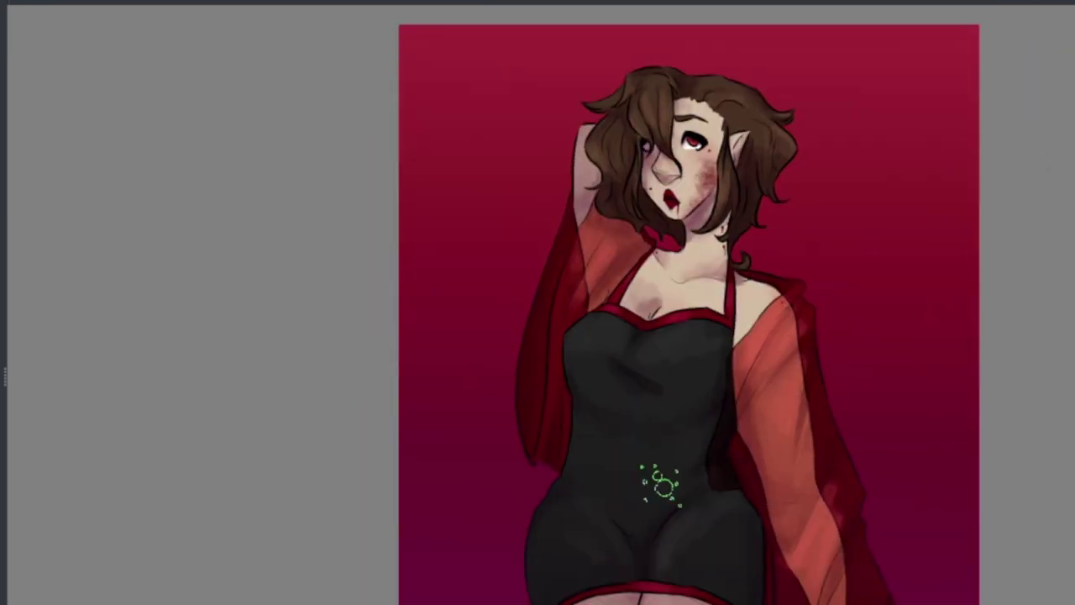
pyautogui.moveTo(966, 206); pyautogui.dragTo(955, 384)
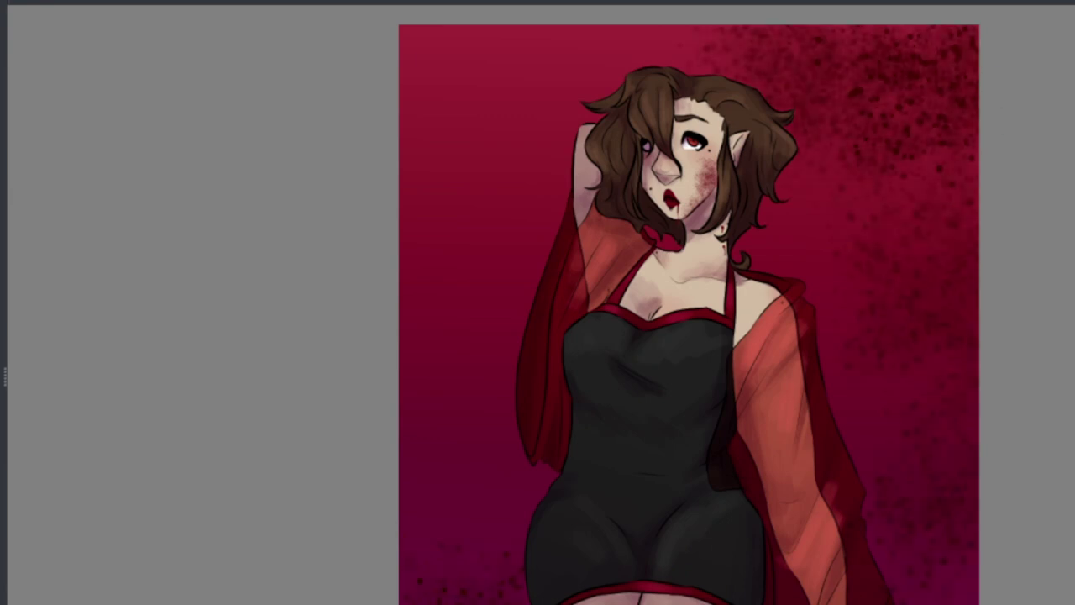
pyautogui.scroll(2, 571, 293)
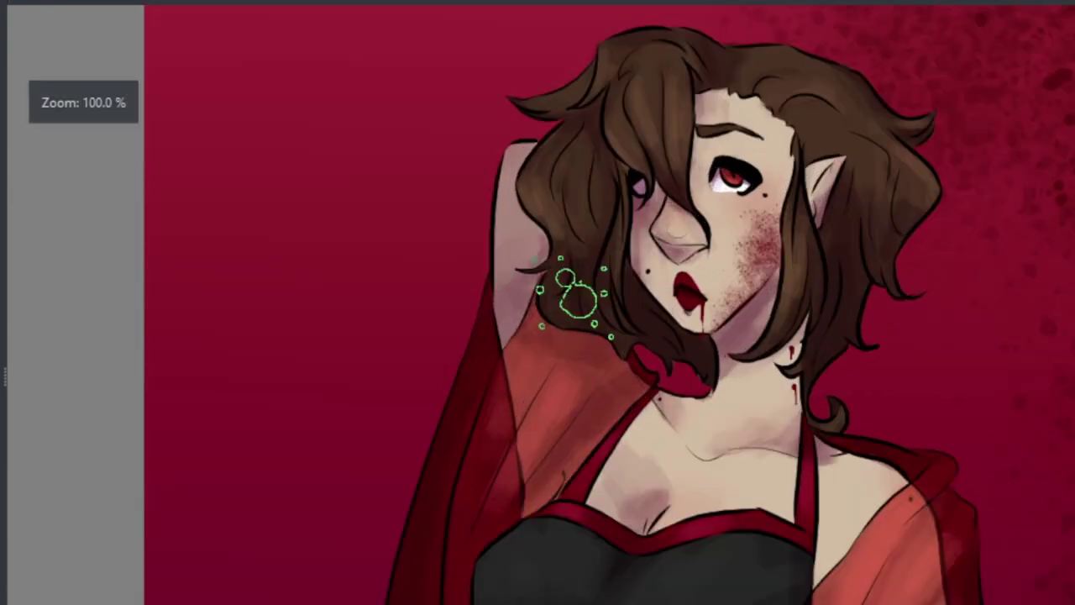
pyautogui.scroll(-2, 896, 392)
# Step: Lighten the background gradient and spatter to softer crimson and magenta tones behind the figure
pyautogui.hotkey('ctrl', 't')
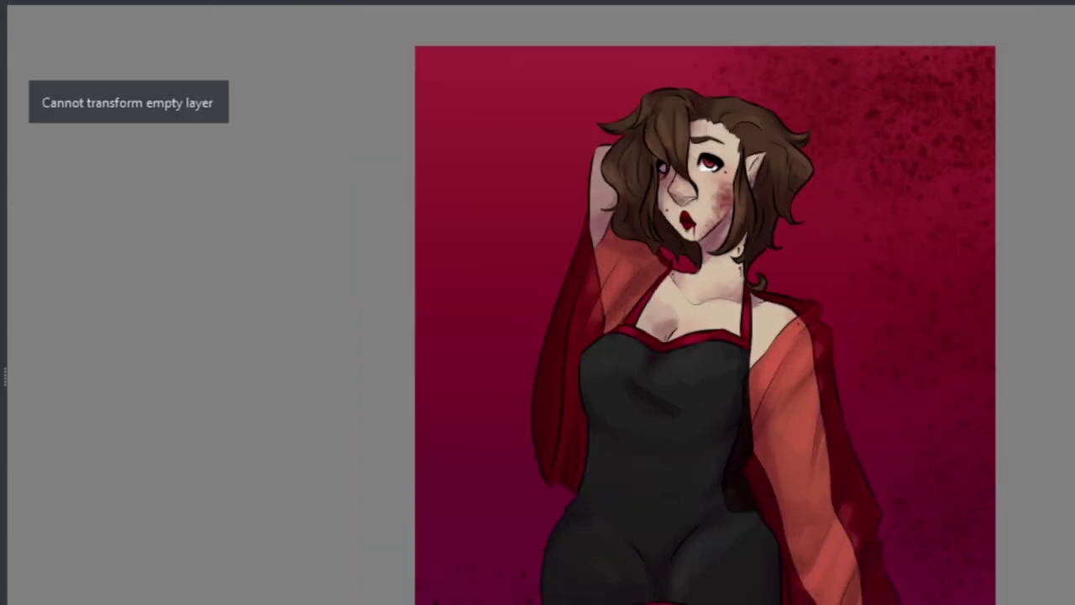
pyautogui.click(657, 468)
pyautogui.hotkey('ctrl', 'z')
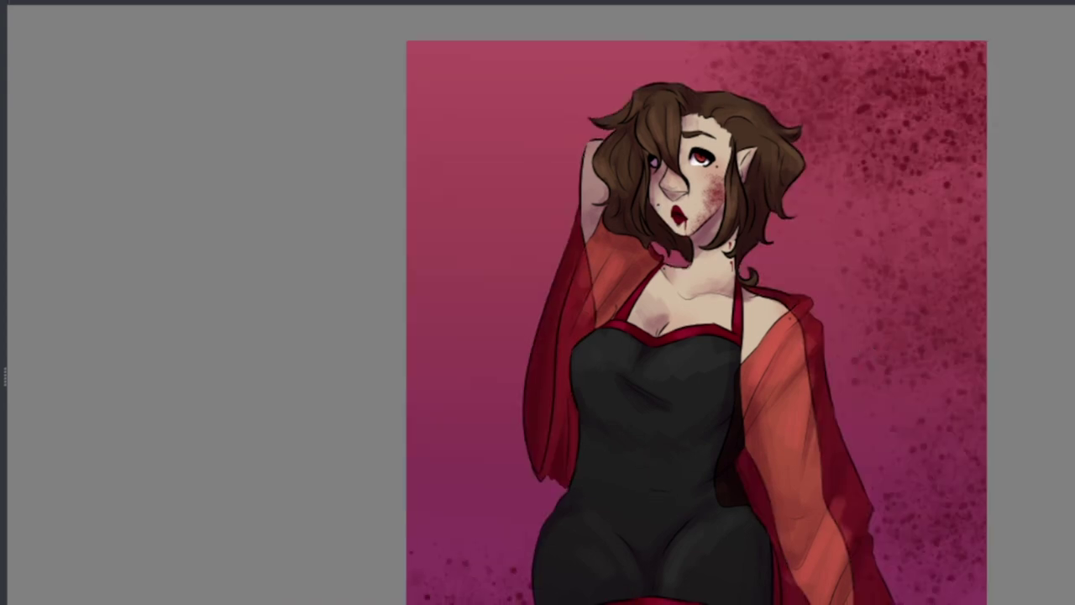
# Step: Add white highlights inside the red eye, around its outline and along the lower edge of the eyebrow
pyautogui.scroll(3, 704, 55)
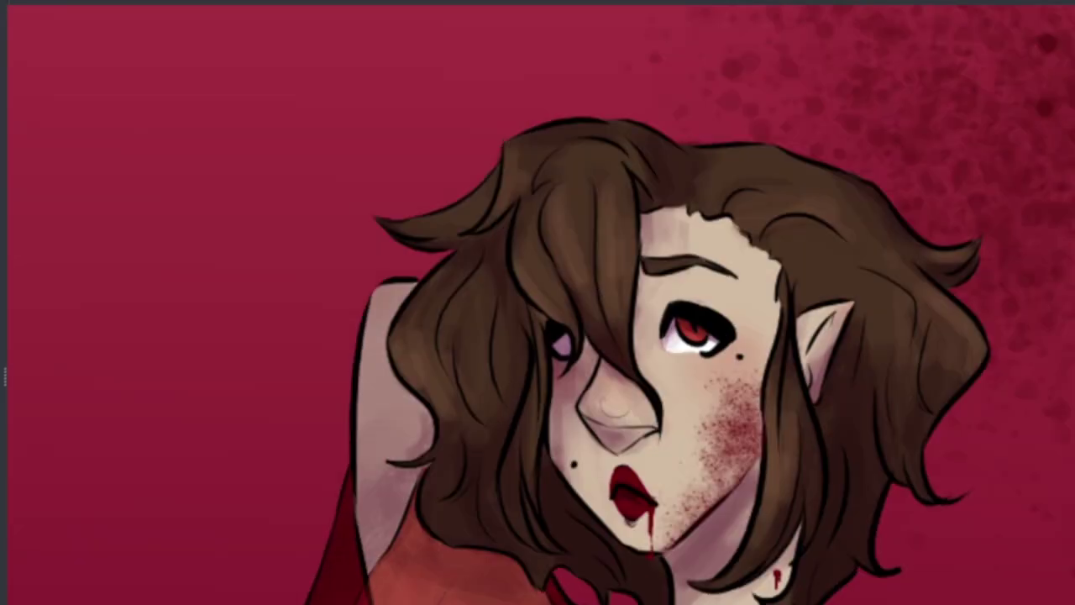
pyautogui.scroll(4, 653, 391)
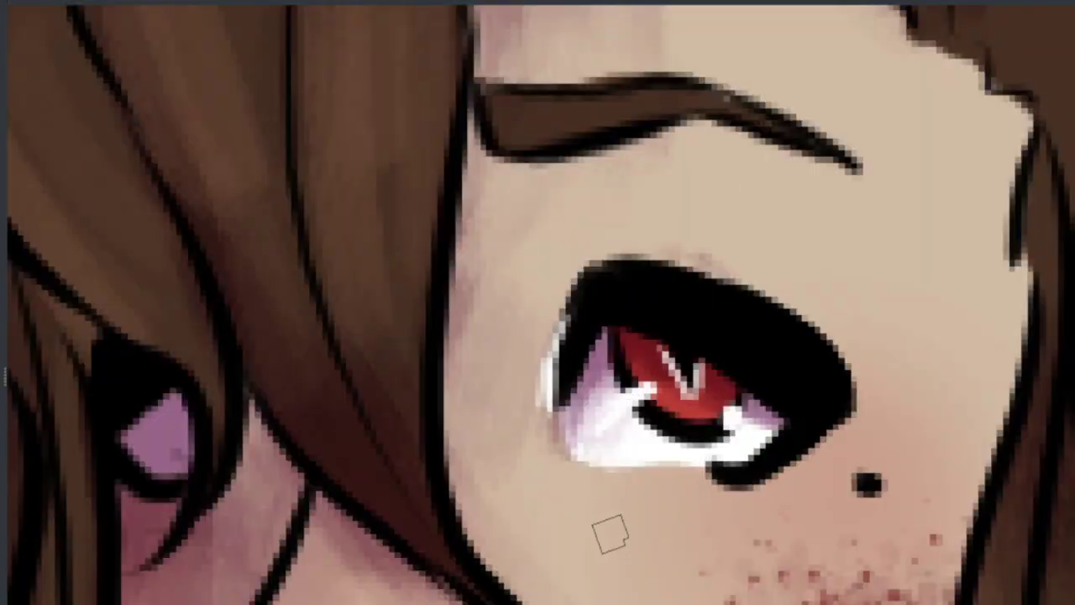
pyautogui.scroll(2, 852, 391)
pyautogui.scroll(-4, 759, 412)
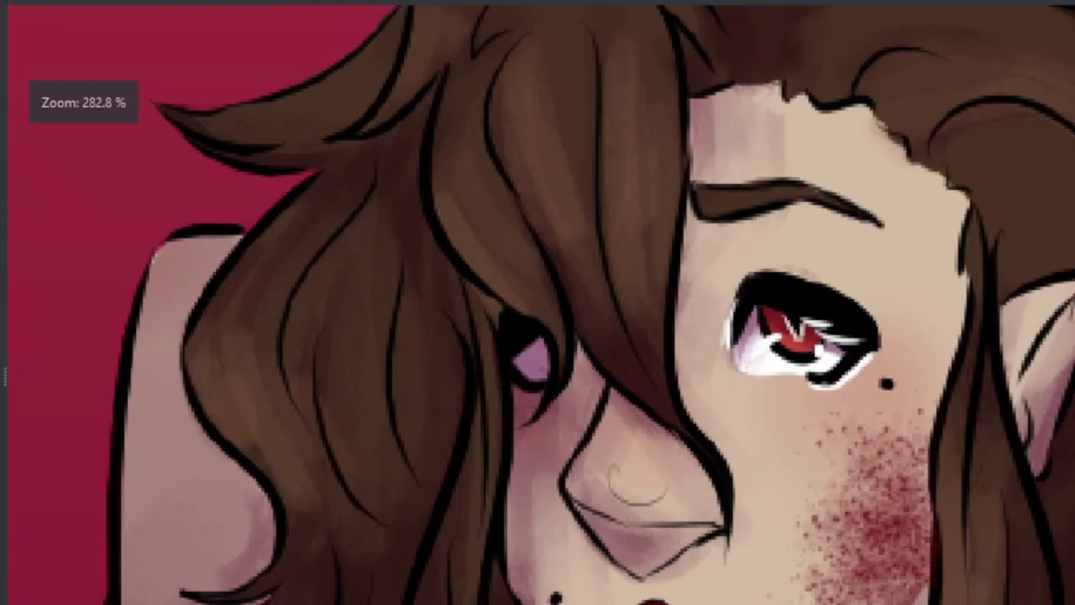
pyautogui.scroll(5, 728, 438)
pyautogui.scroll(-4, 439, 185)
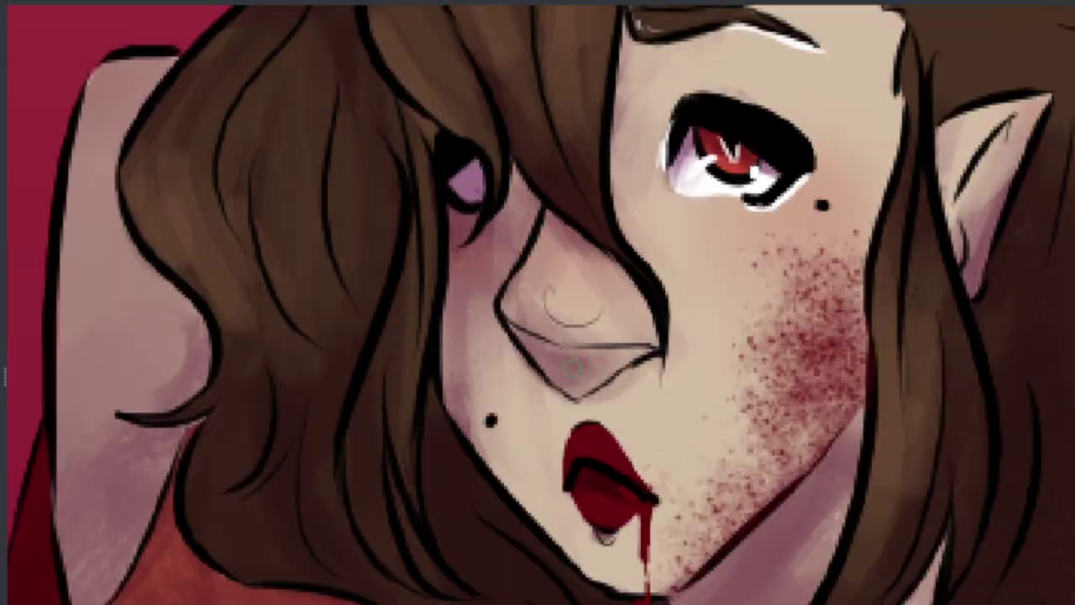
# Step: Add small white shine marks to the nose tip and the red lips
pyautogui.scroll(4, 653, 227)
pyautogui.scroll(-4, 656, 505)
pyautogui.scroll(3, 588, 197)
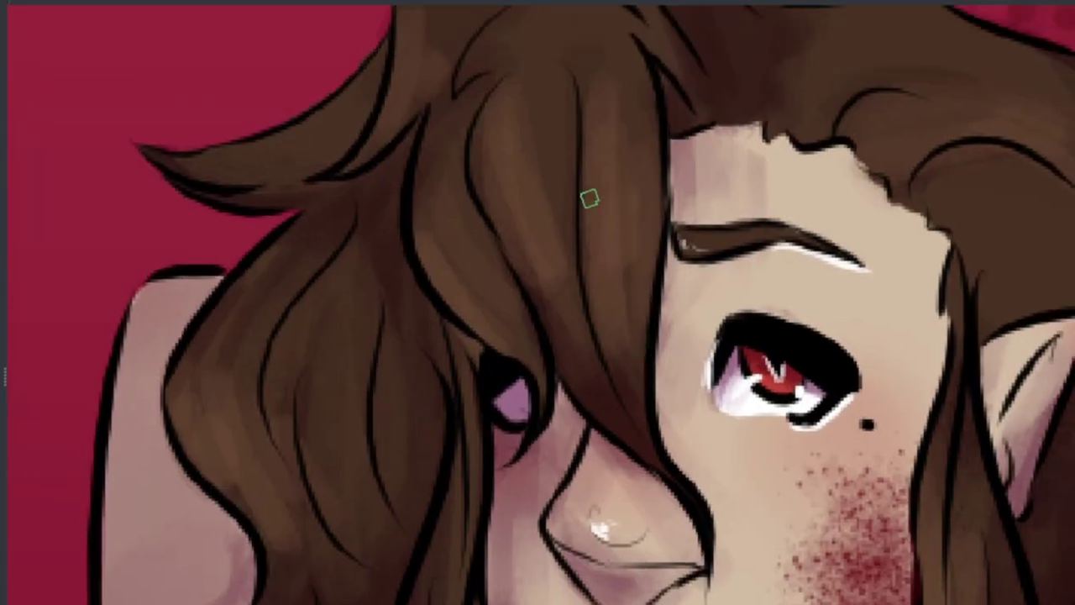
# Step: Draw thin white highlight strands on the bangs, face-framing lock, crown and outward-flipped hair
pyautogui.scroll(-2, 744, 324)
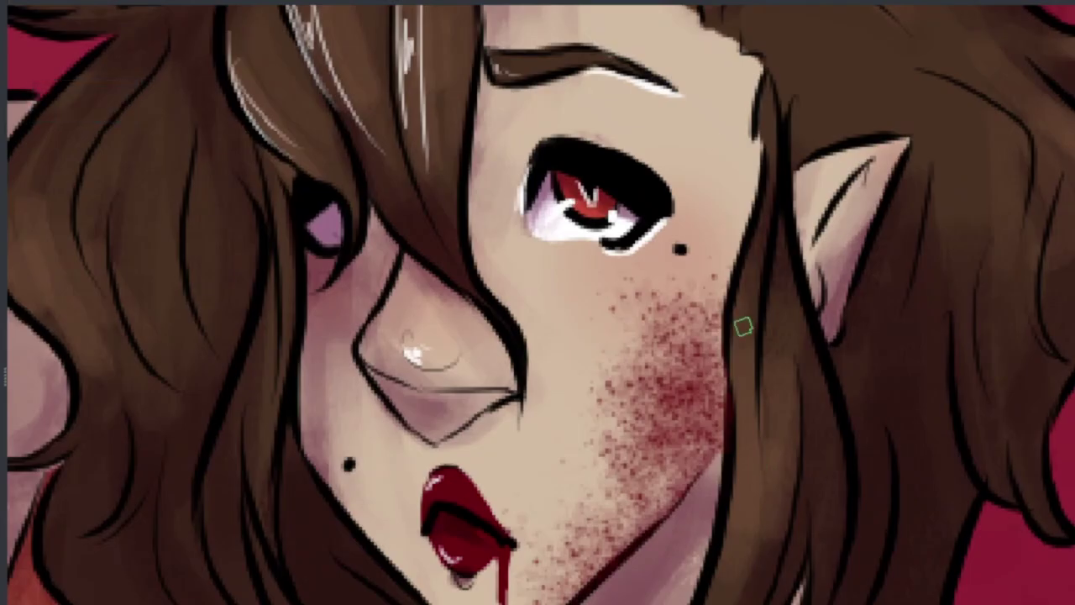
pyautogui.scroll(-2, 461, 169)
pyautogui.moveTo(461, 169); pyautogui.dragTo(488, 233)
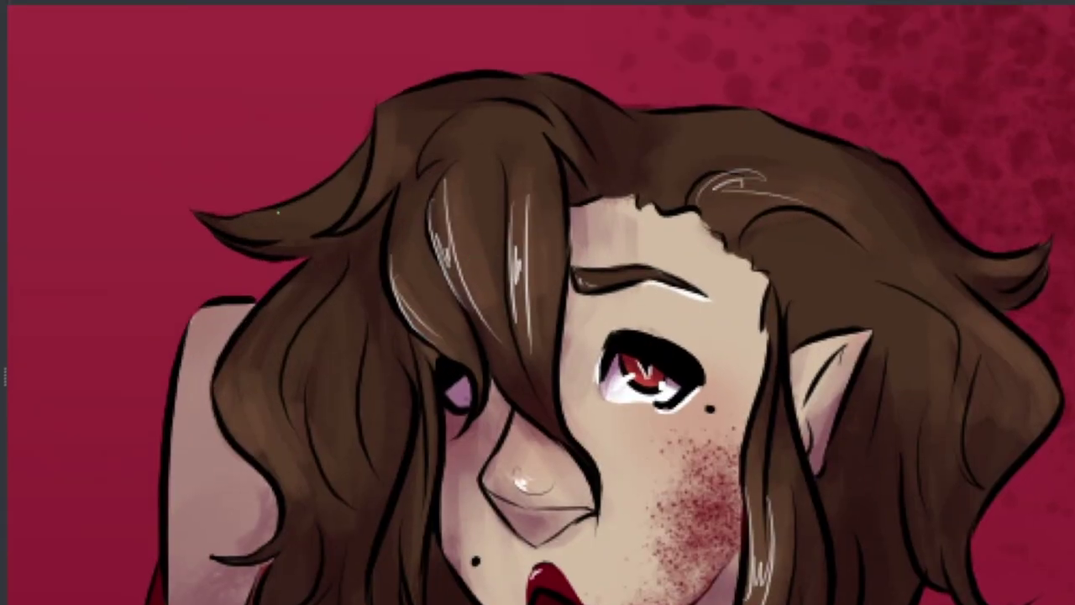
pyautogui.scroll(-2, 278, 213)
pyautogui.scroll(-2, 451, 311)
# Step: Add white highlight strokes to the dress's red neckline trim and along the collarbone line
pyautogui.scroll(5, 492, 451)
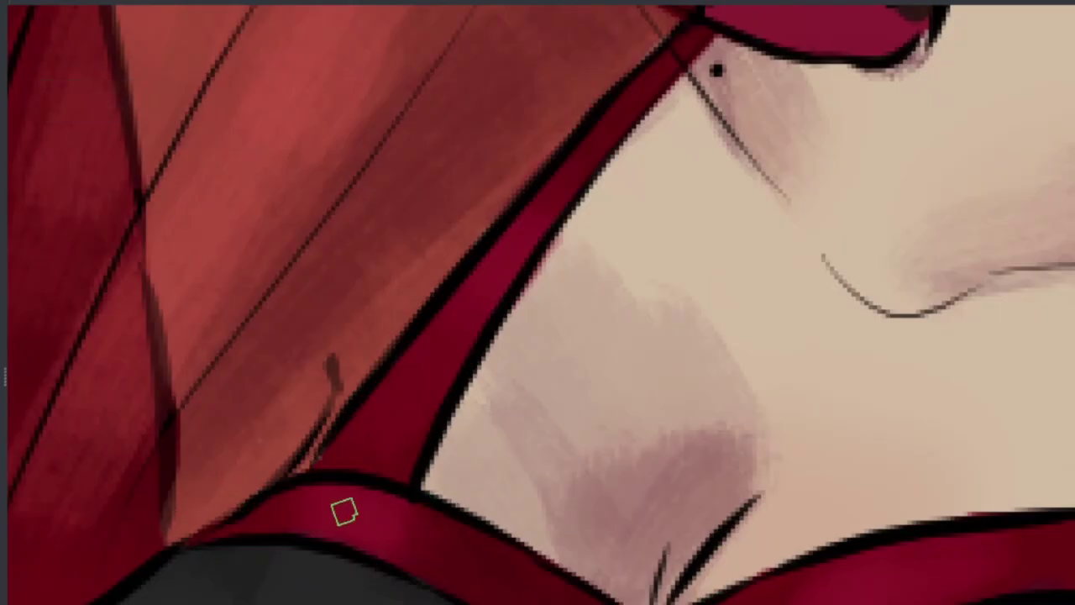
pyautogui.moveTo(361, 499); pyautogui.dragTo(424, 561)
pyautogui.scroll(-3, 531, 256)
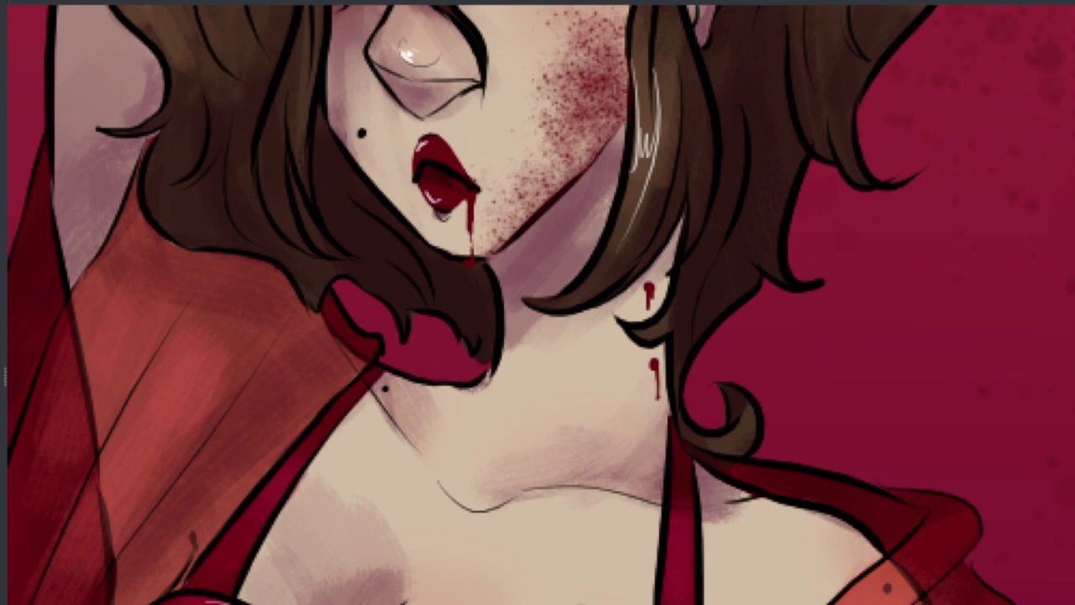
pyautogui.scroll(2, 600, 528)
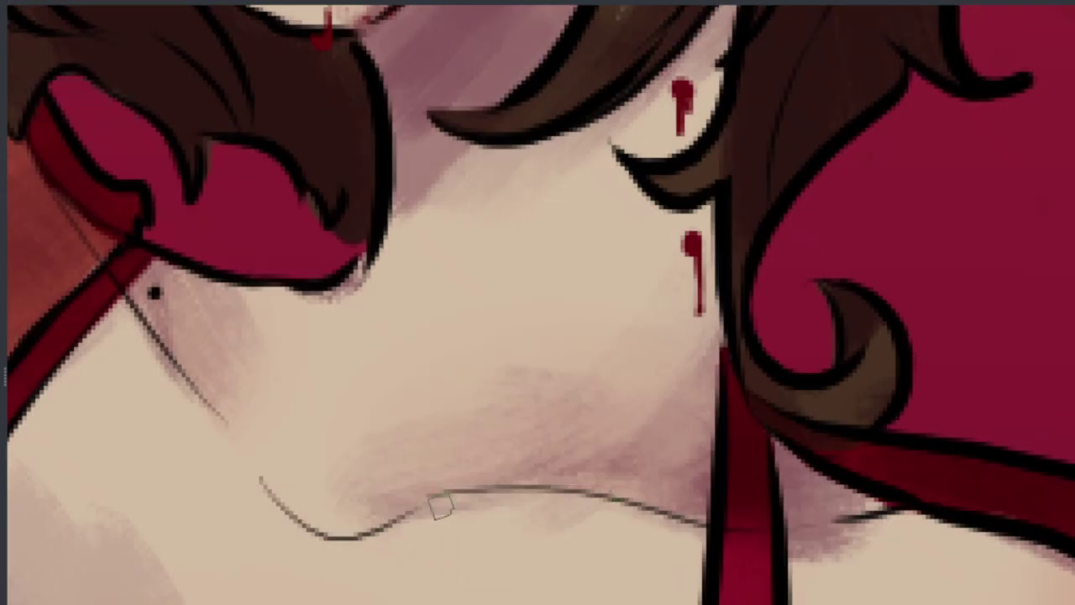
pyautogui.moveTo(408, 508); pyautogui.dragTo(715, 528)
# Step: Draw white highlight strokes along the thigh crease on the lower part of the black dress
pyautogui.scroll(-5, 715, 528)
pyautogui.scroll(3, 586, 586)
pyautogui.scroll(1, 586, 586)
pyautogui.moveTo(582, 564); pyautogui.dragTo(712, 439)
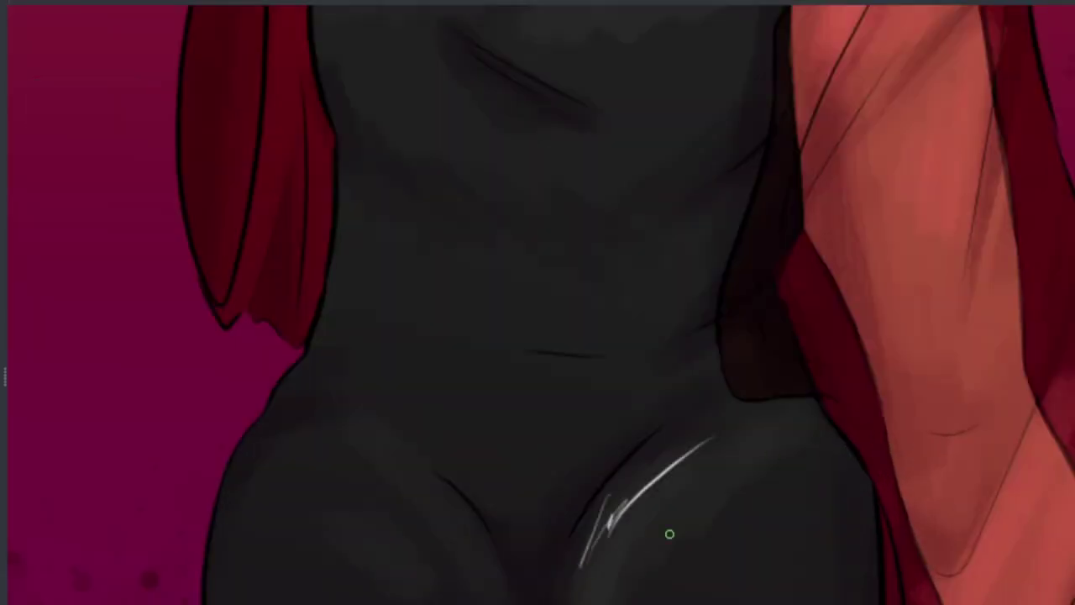
# Step: Airbrush a warm golden glow over the face and hair, and blend it into the artwork
pyautogui.scroll(-4, 726, 440)
pyautogui.scroll(5, 672, 252)
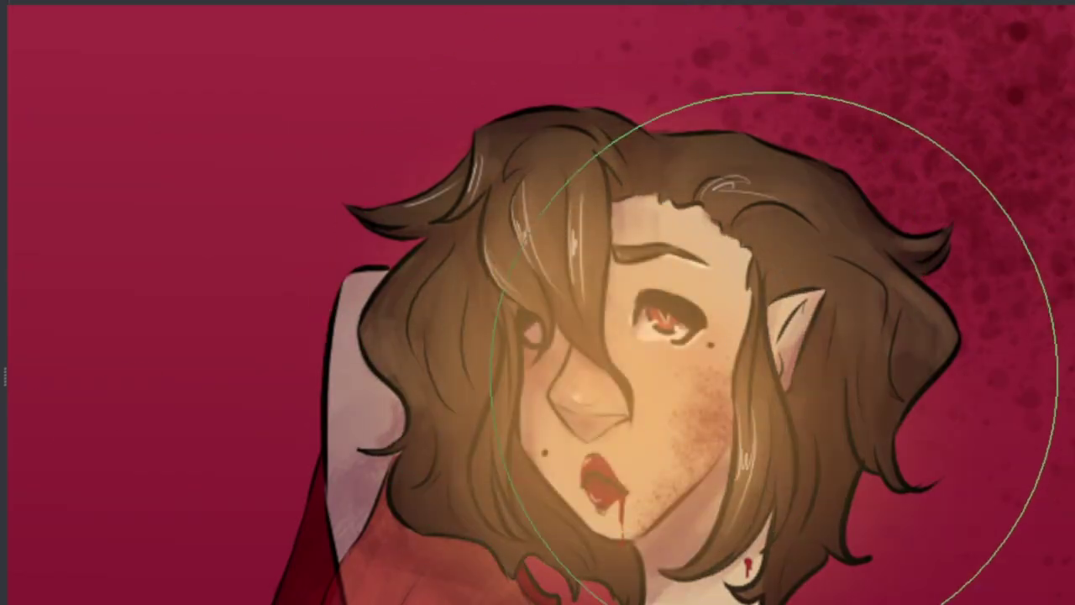
pyautogui.scroll(-3, 912, 312)
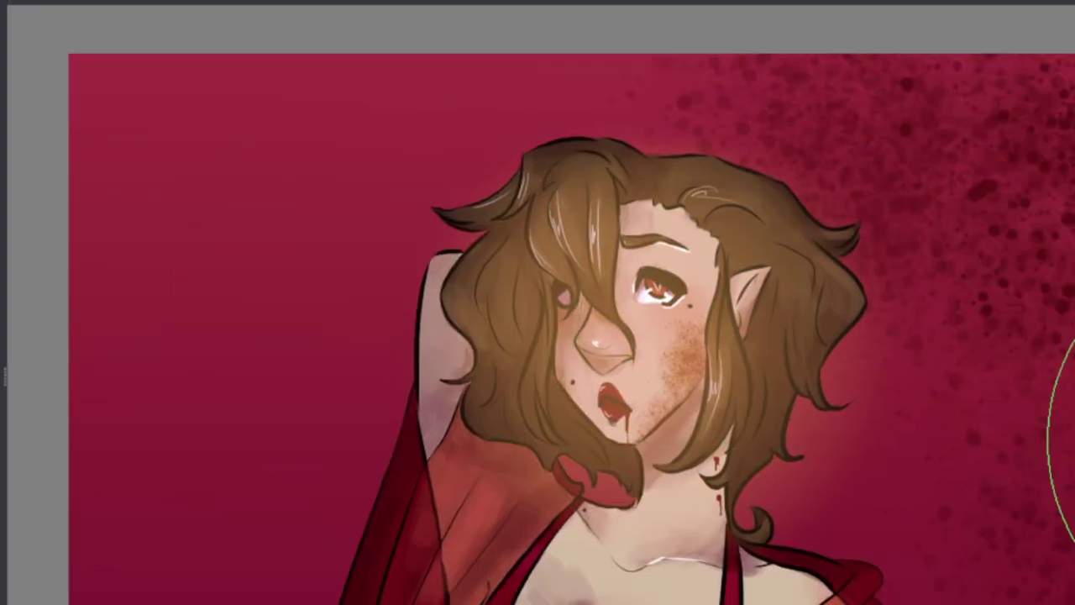